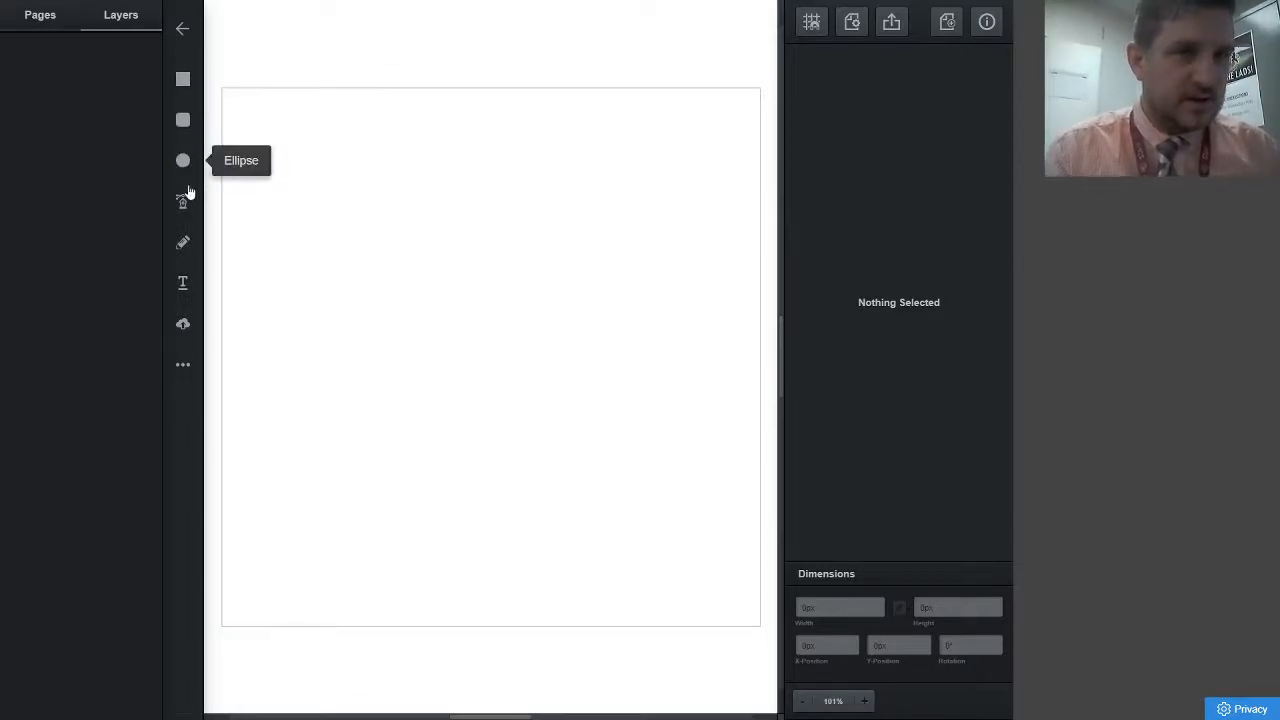
left_click(184, 367)
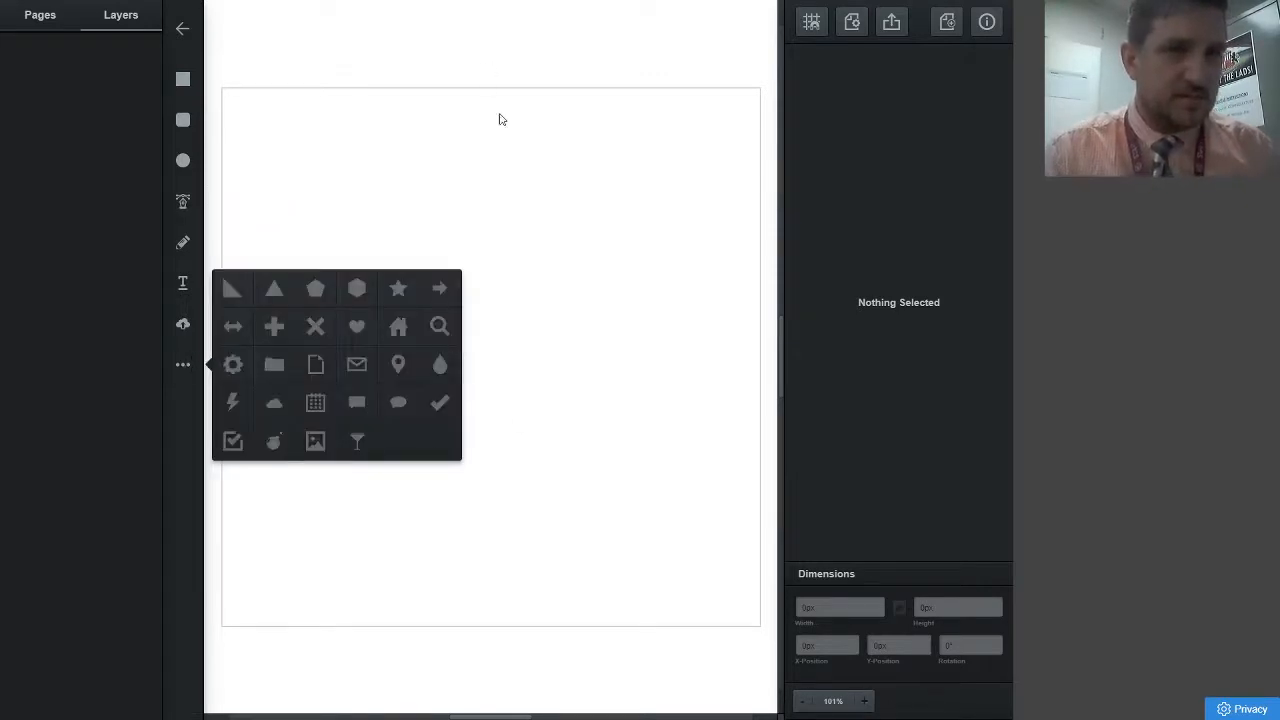
left_click(410, 213)
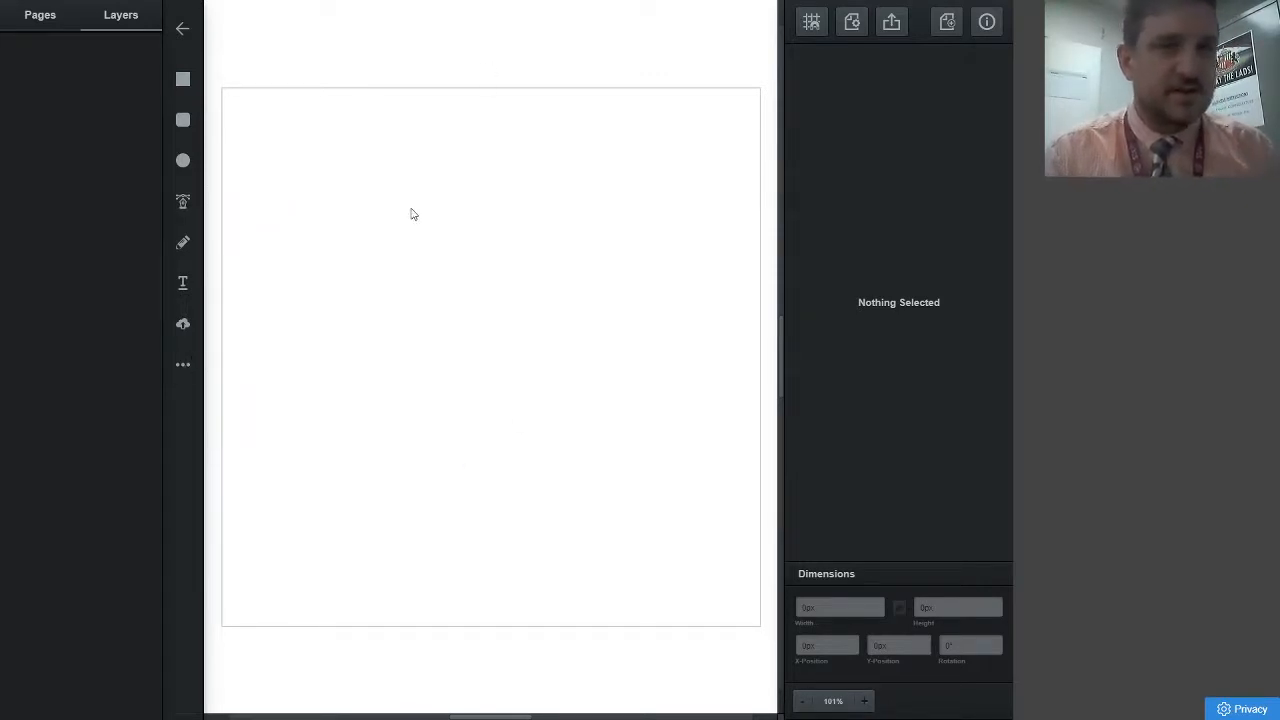
Draw a circle about 372 px across near the centre of the page with the Ellipse tool
left_click(184, 164)
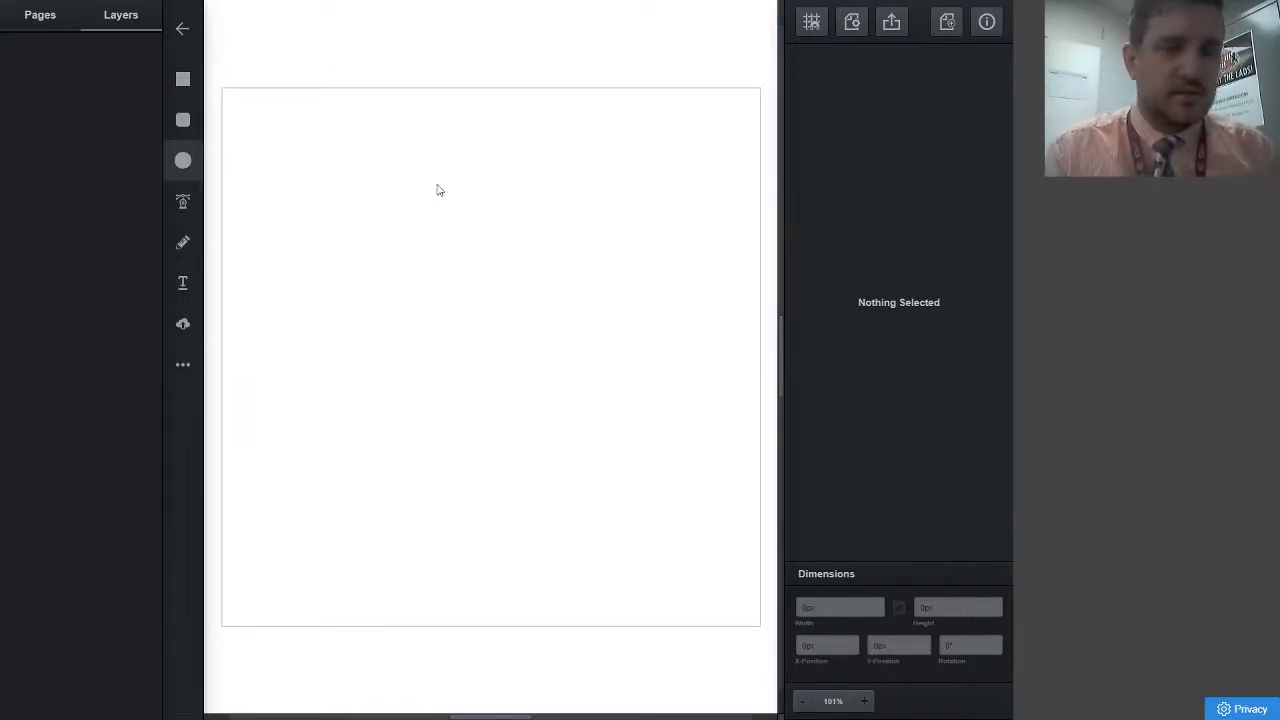
left_click(367, 222)
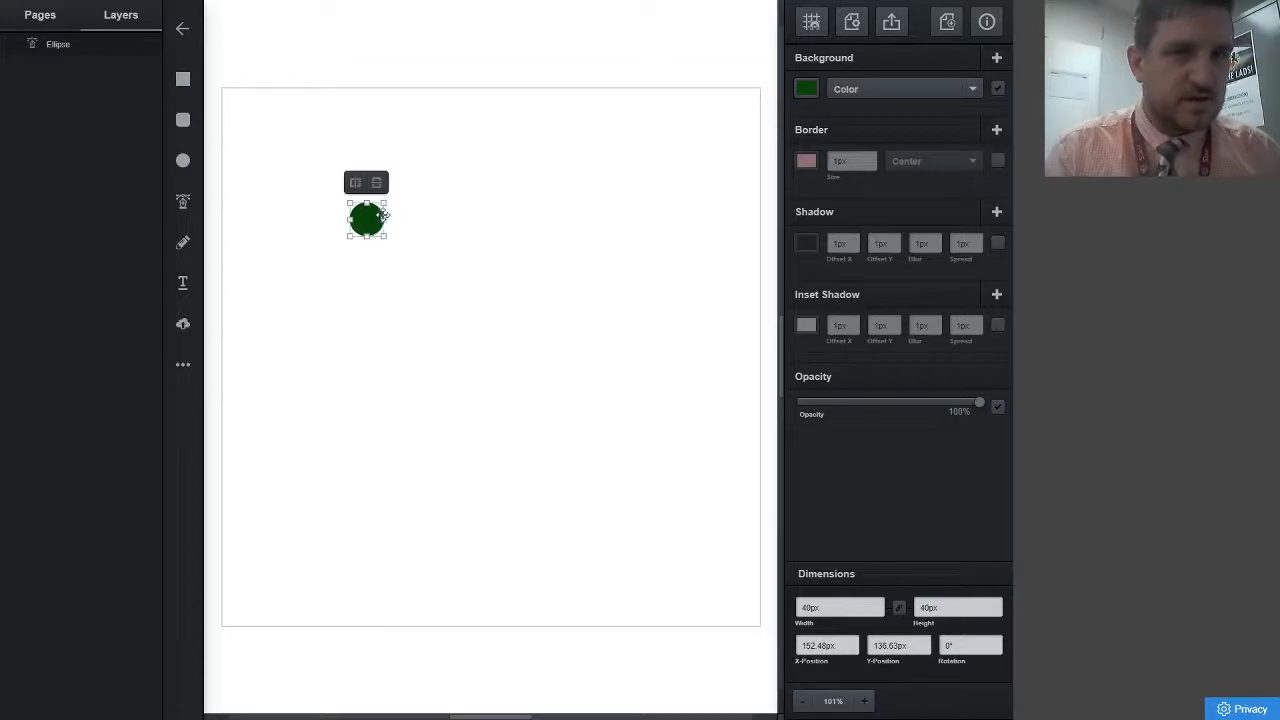
left_click_drag(385, 238, 605, 517)
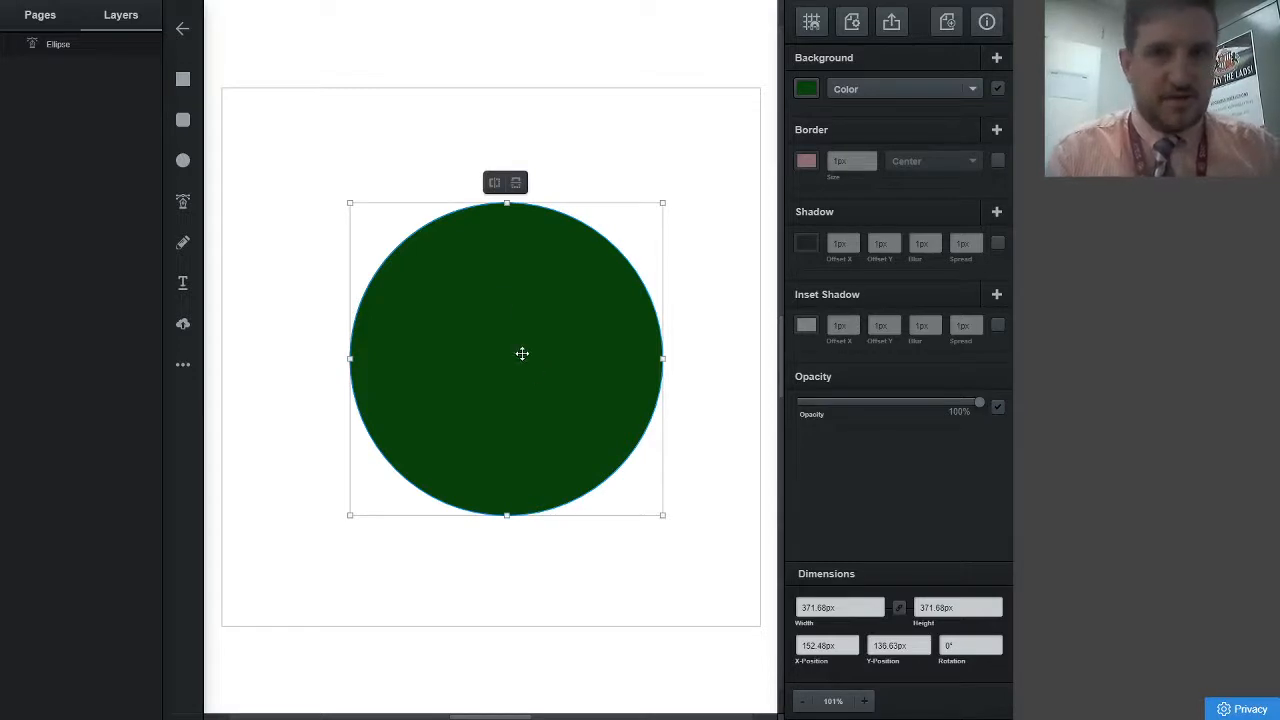
Change the circle's background colour to a bright yellow
left_click(806, 90)
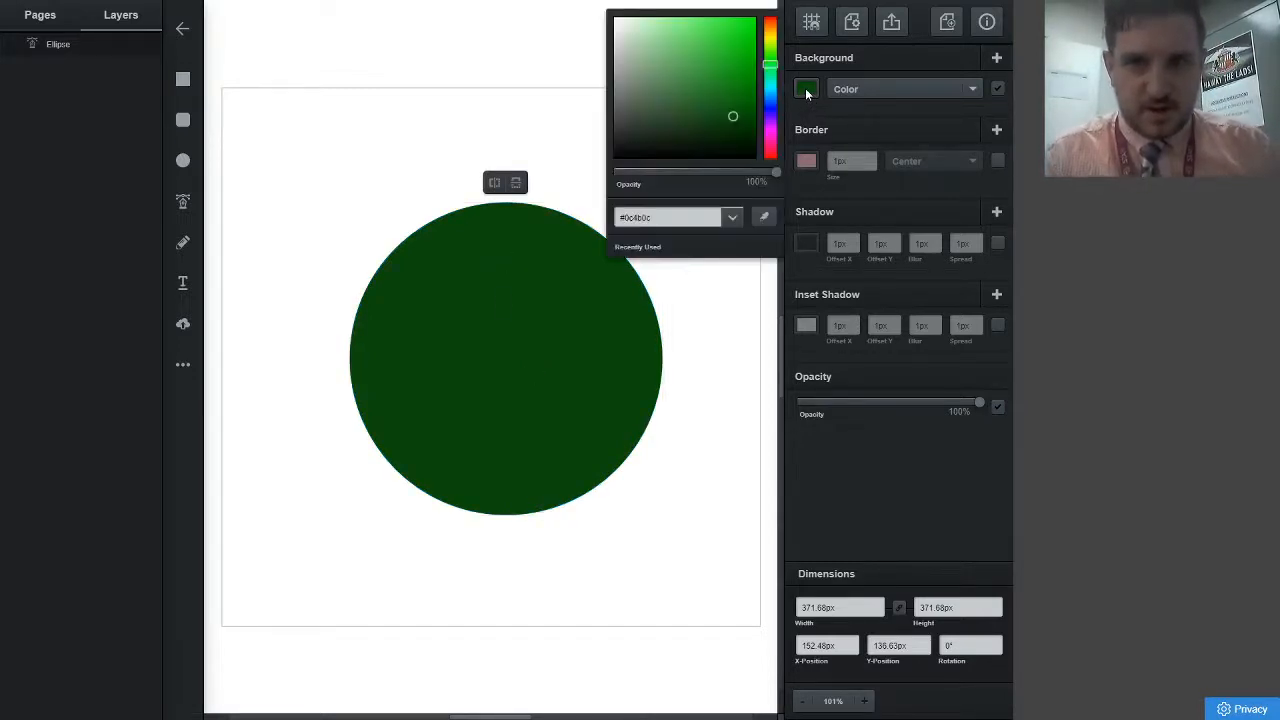
left_click(772, 31)
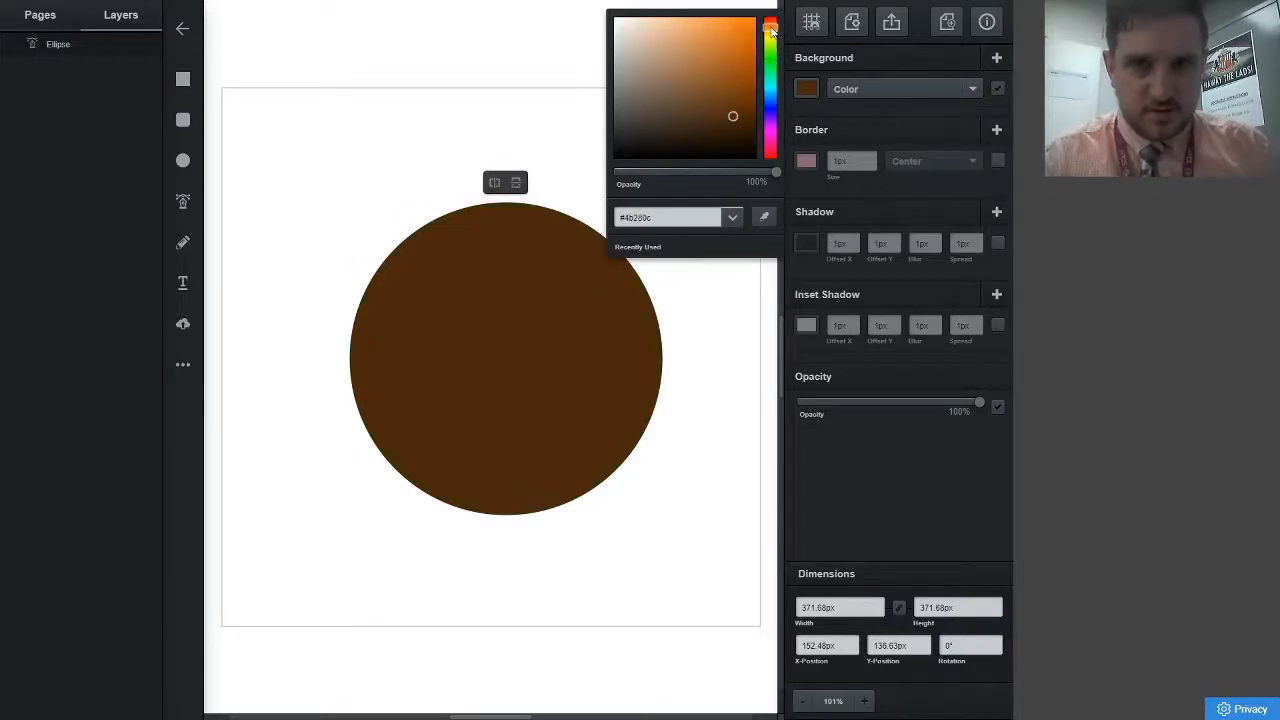
left_click_drag(772, 31, 717, 36)
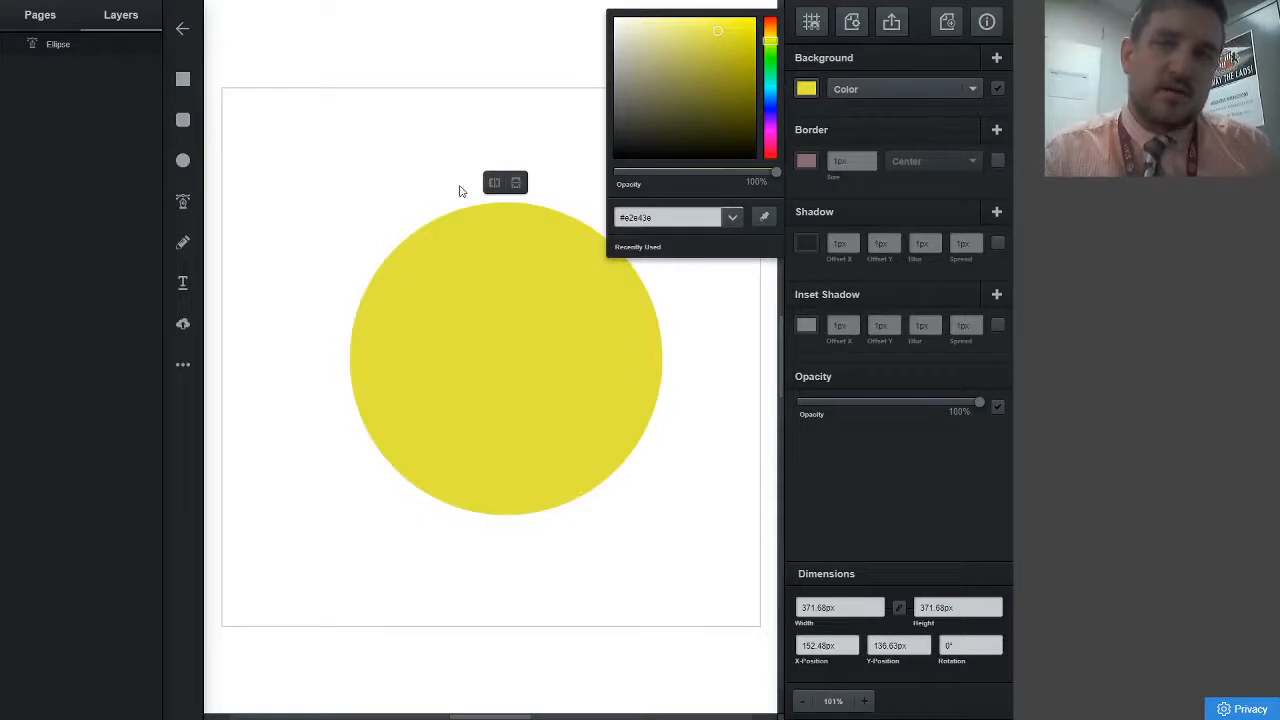
Give the circle a black border with a size of 5 px
left_click(806, 163)
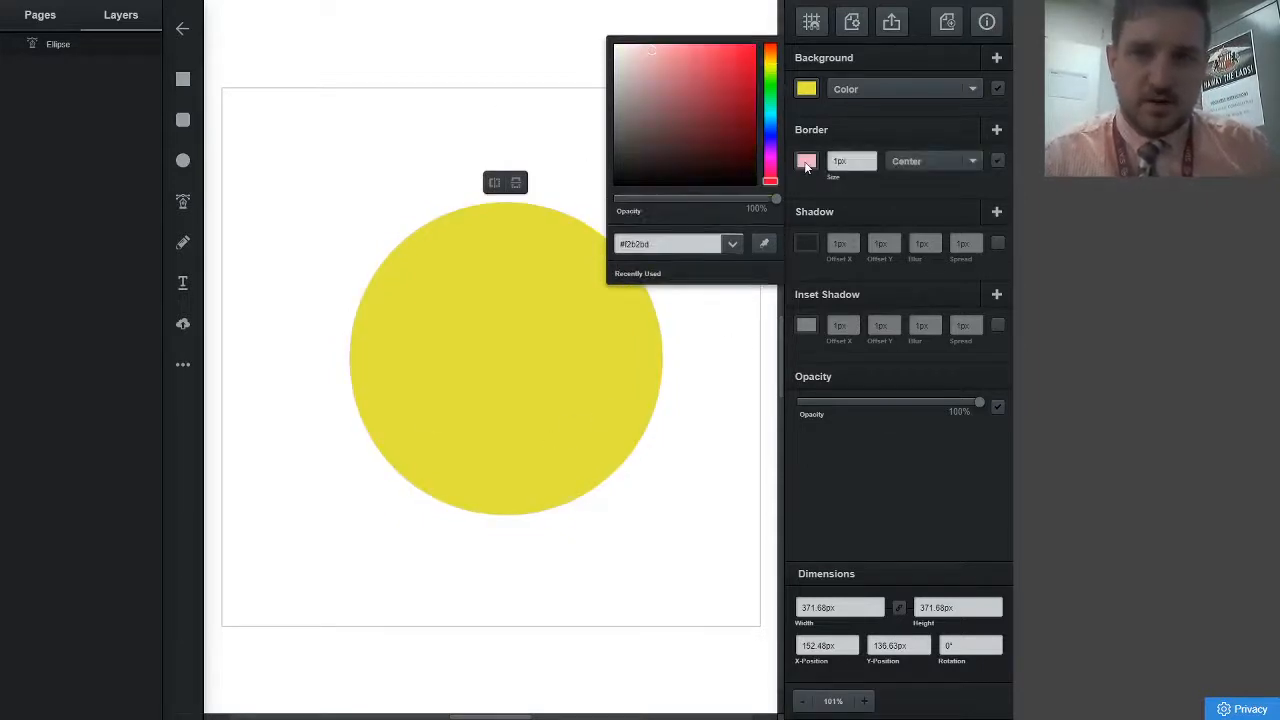
left_click_drag(748, 172, 770, 190)
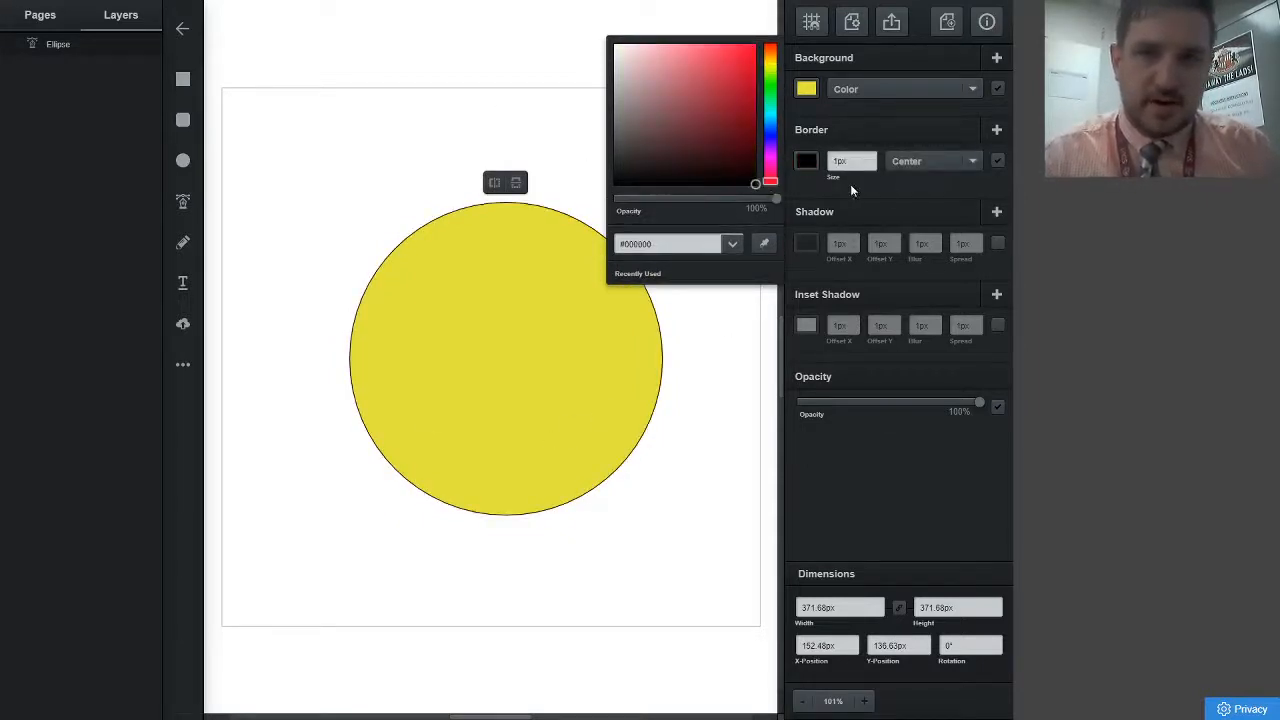
left_click(873, 158)
left_click(873, 158)
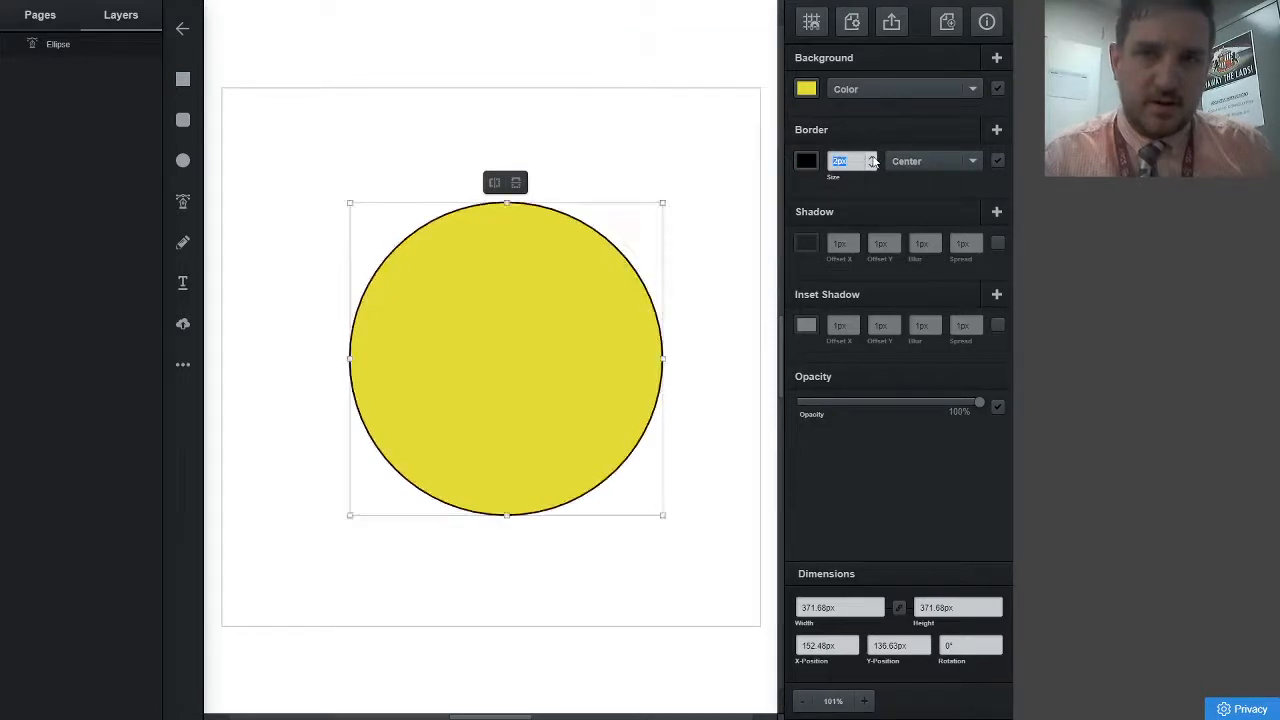
left_click(873, 158)
left_click(873, 158)
left_click(873, 158)
left_click(873, 158)
left_click(873, 158)
left_click(873, 158)
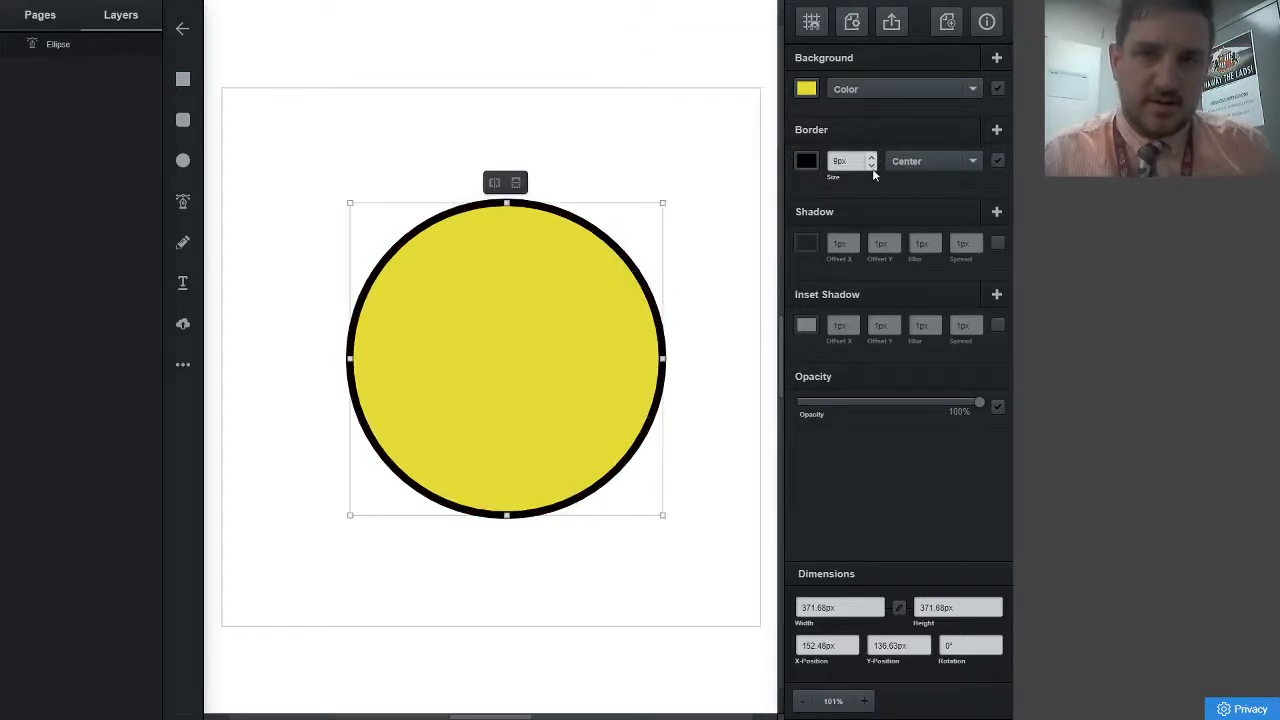
left_click(873, 167)
left_click(873, 167)
left_click(873, 167)
left_click(873, 167)
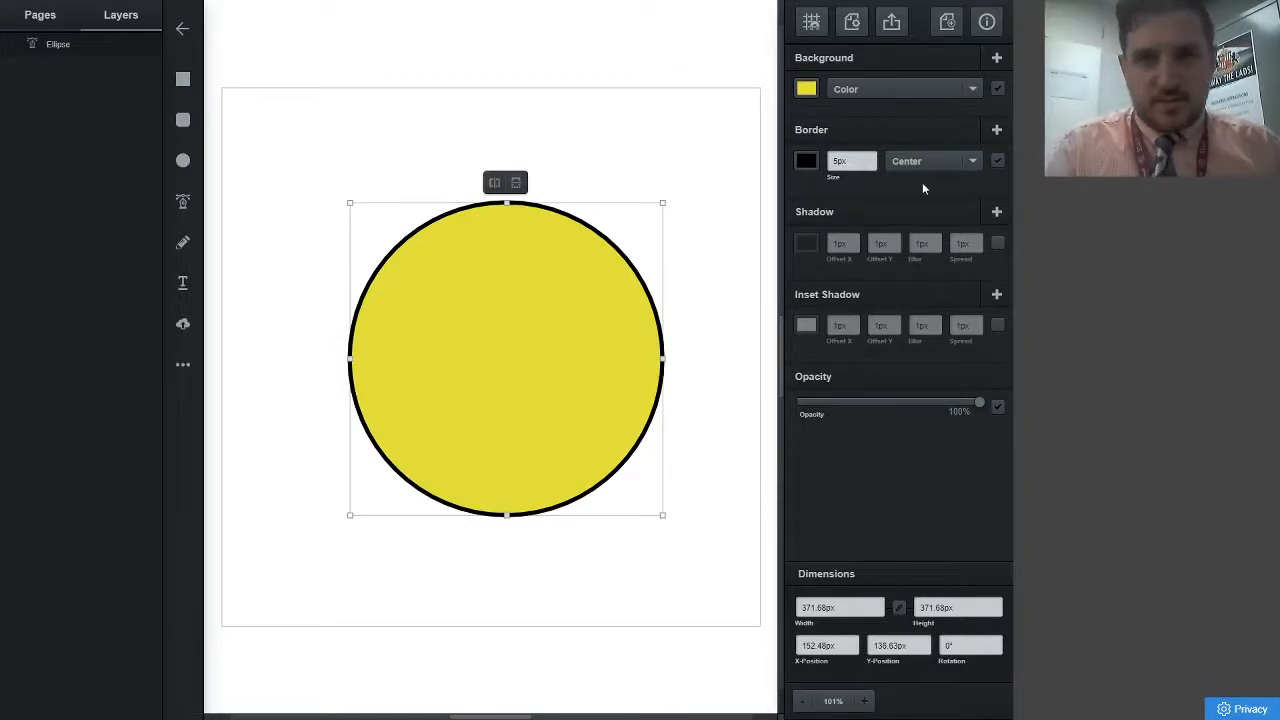
Turn the circle's border and its background fill off and back on, one after the other, and deselect the circle
left_click(998, 162)
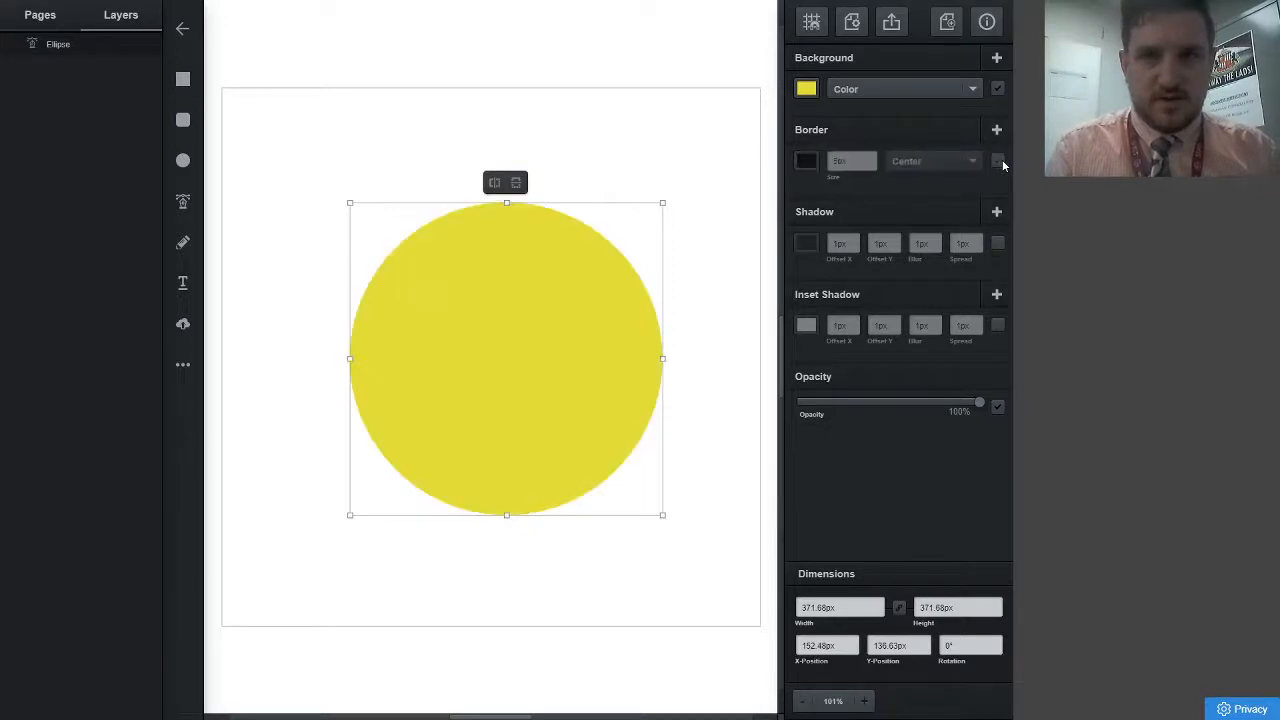
left_click(998, 162)
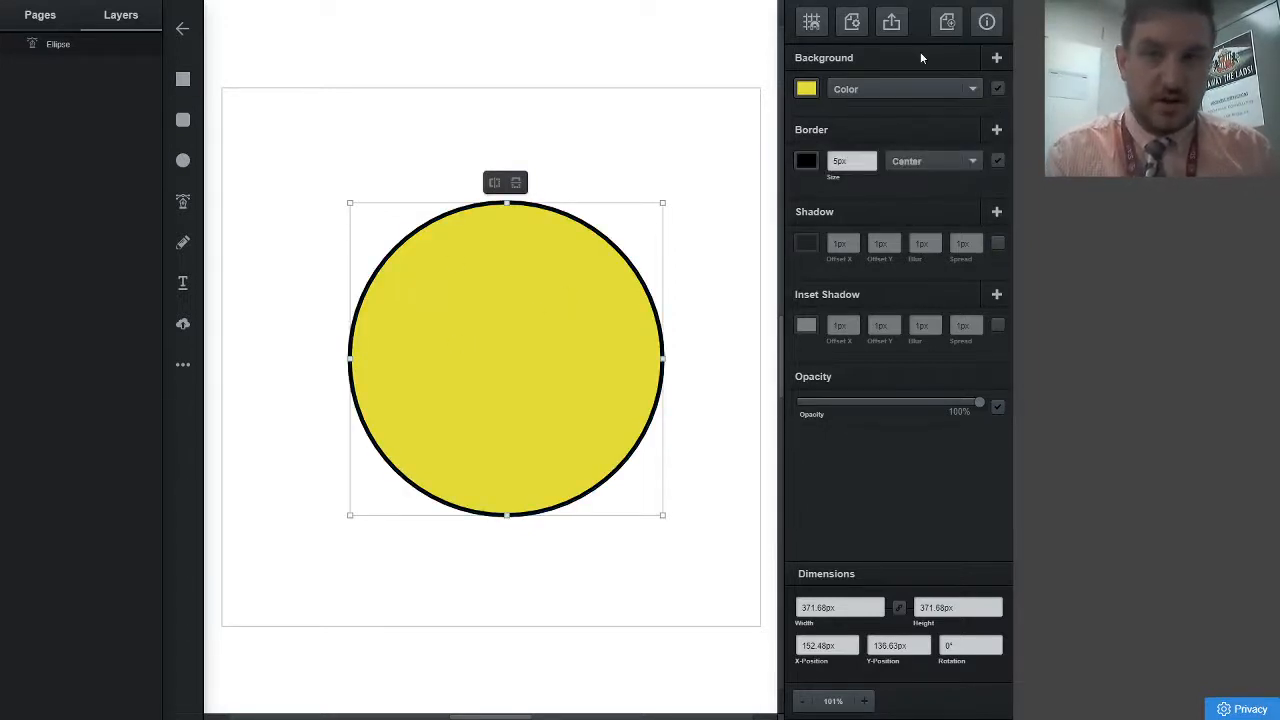
left_click(997, 90)
left_click(997, 90)
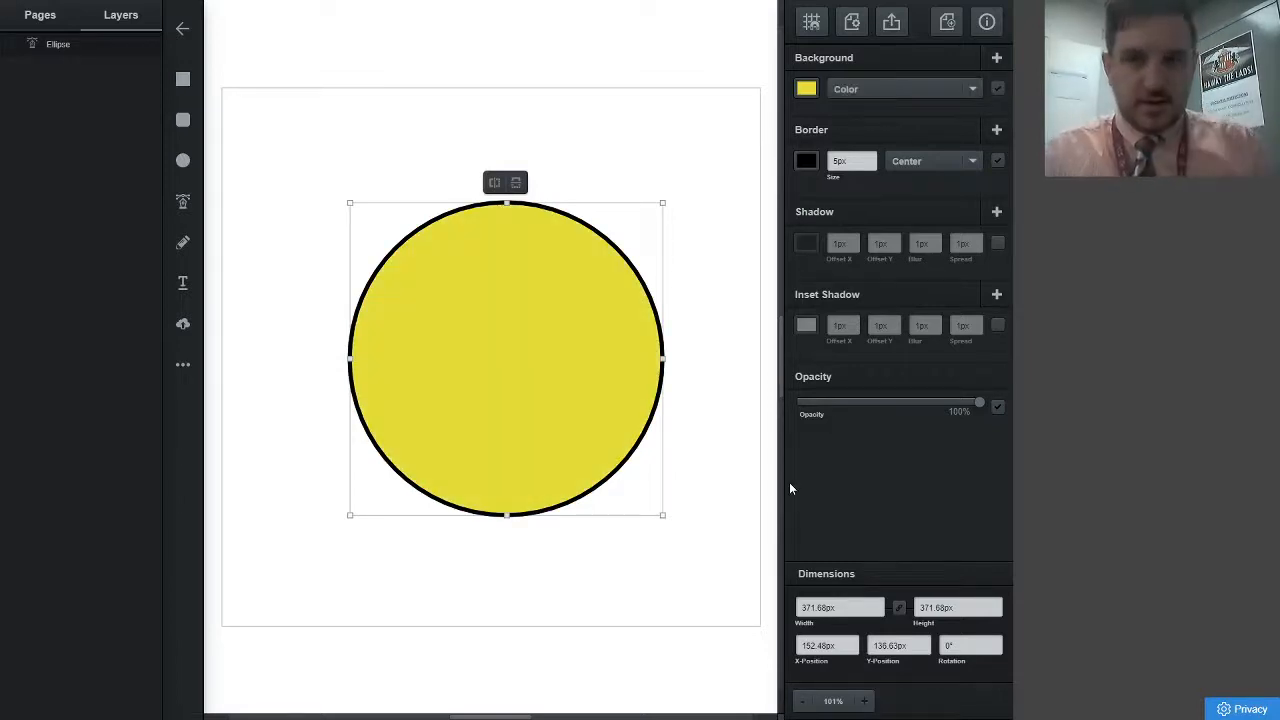
left_click(575, 597)
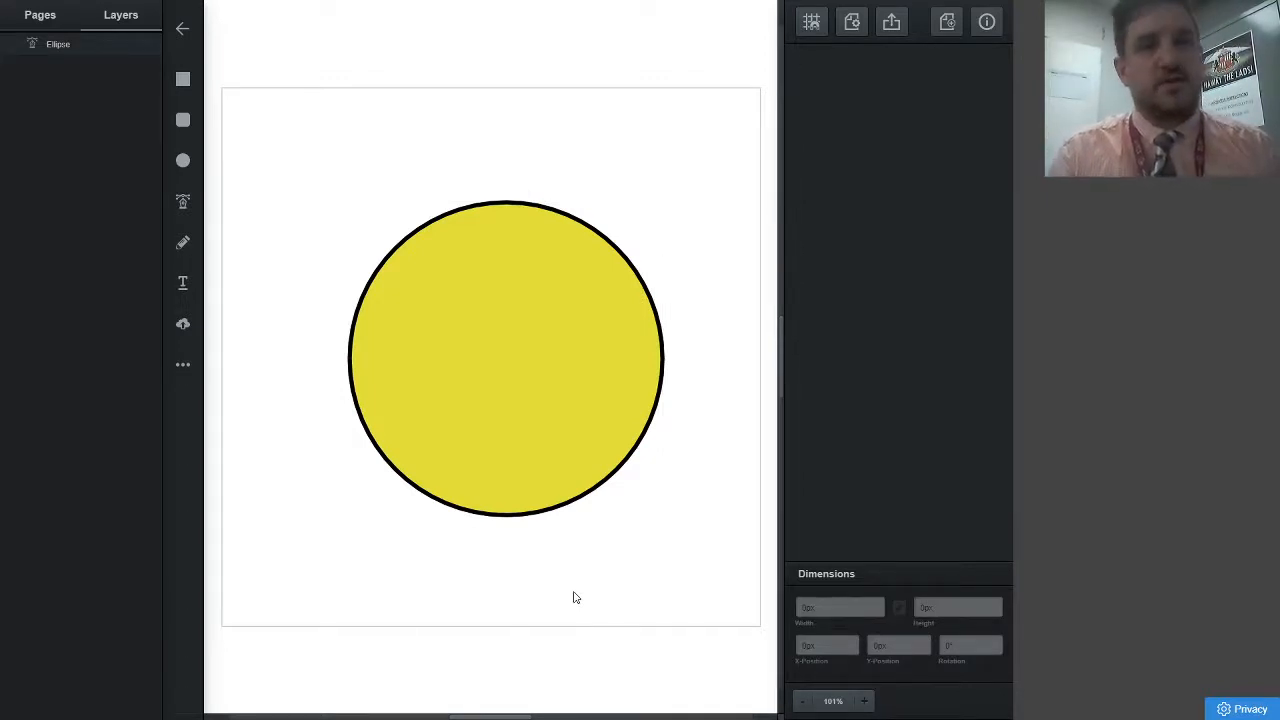
Try to draw a small closed path with the Pen tool above and left of the circle, and delete it
left_click(182, 206)
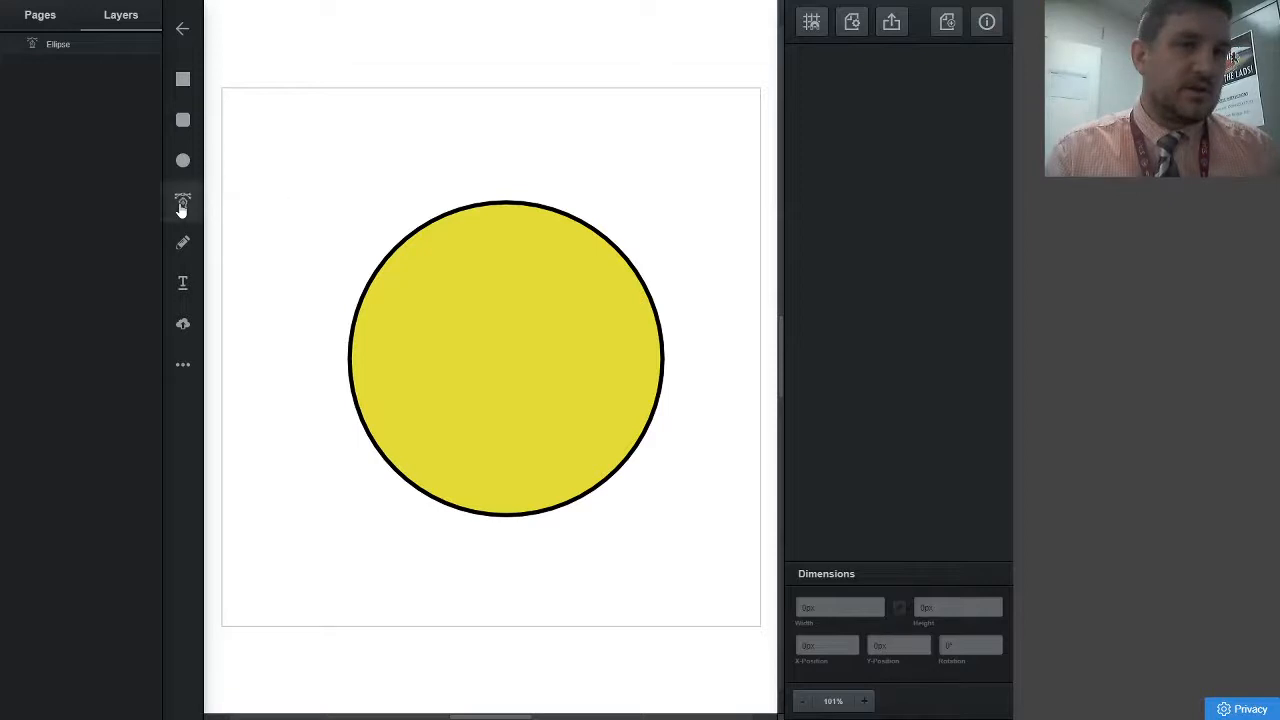
left_click(298, 161)
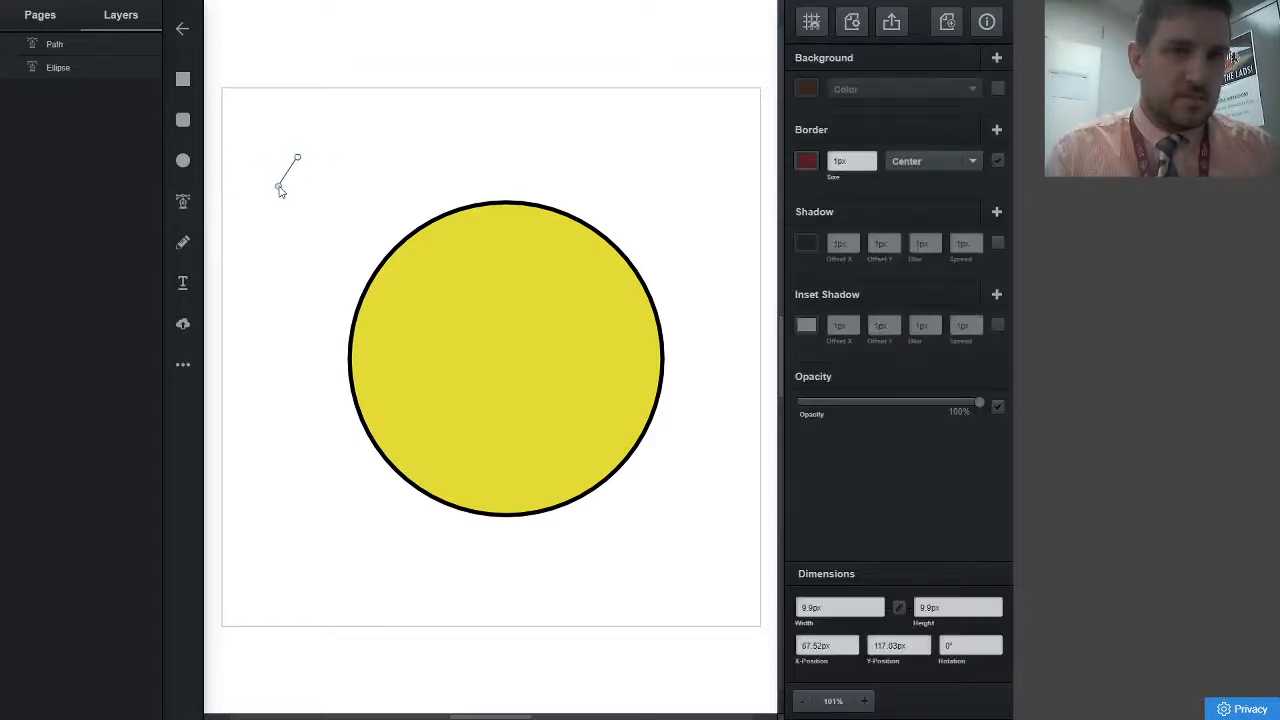
left_click_drag(284, 190, 316, 204)
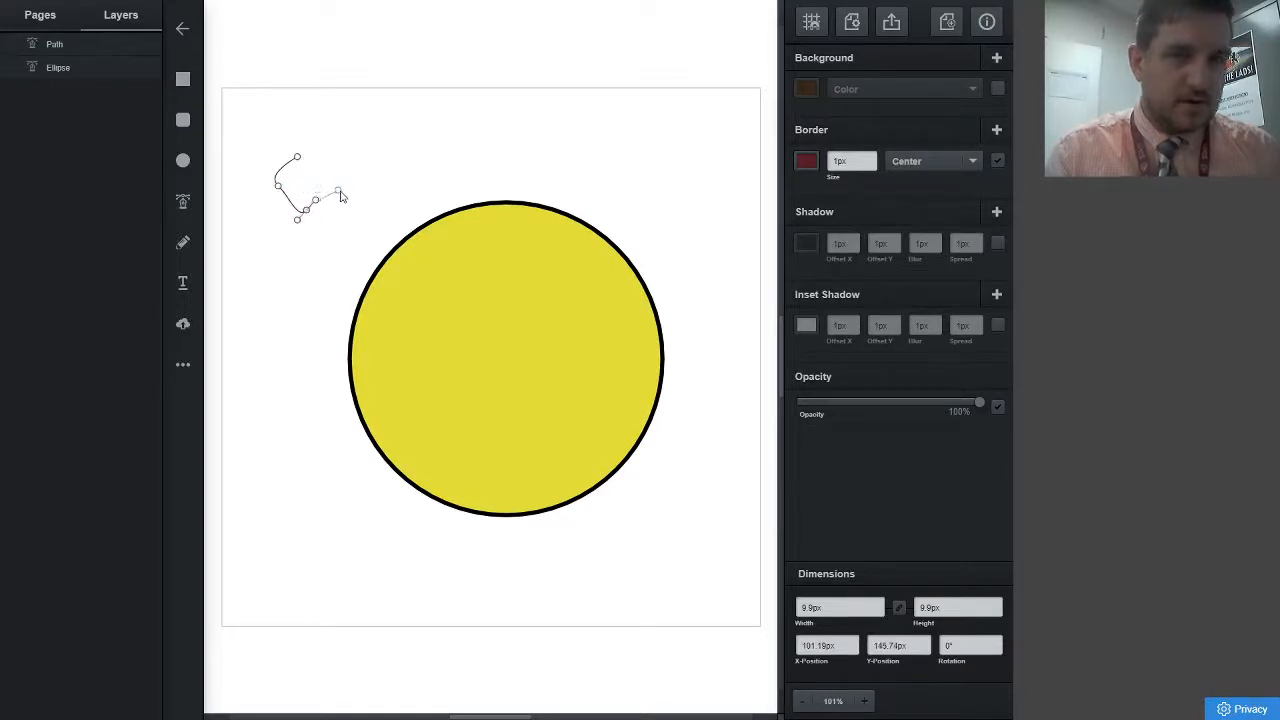
left_click(338, 177)
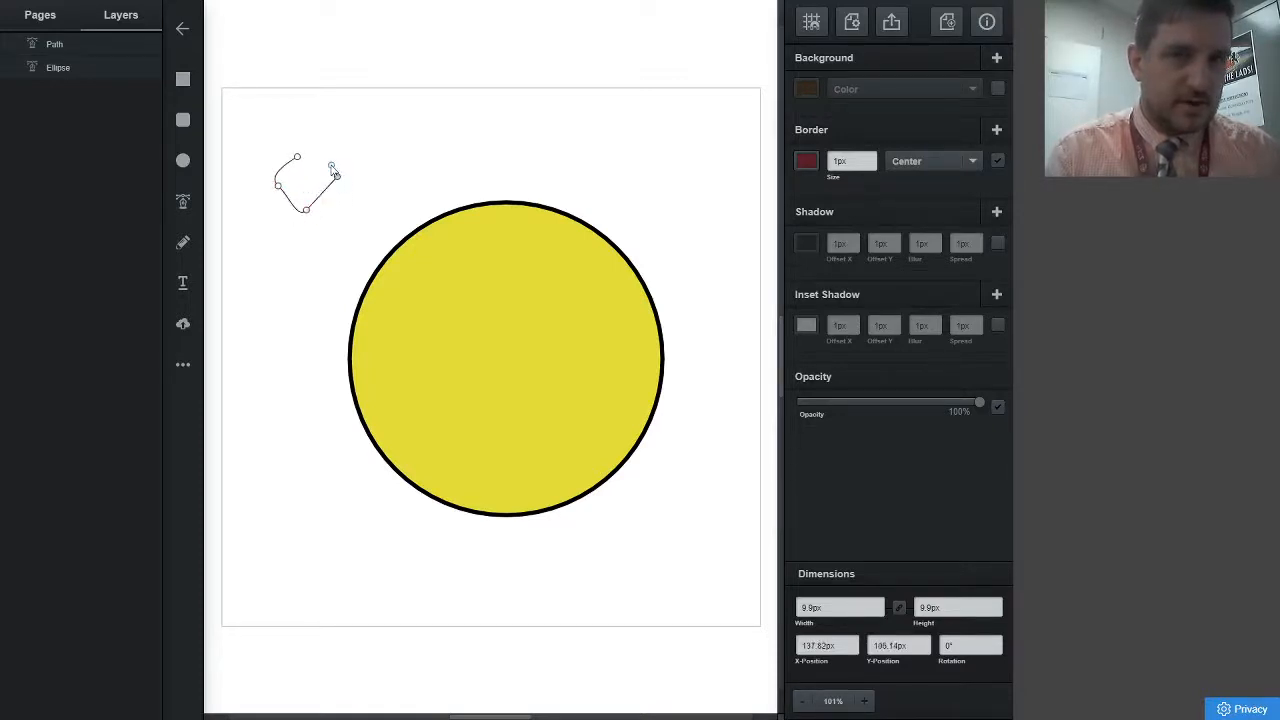
left_click(328, 161)
left_click(304, 104)
left_click(278, 117)
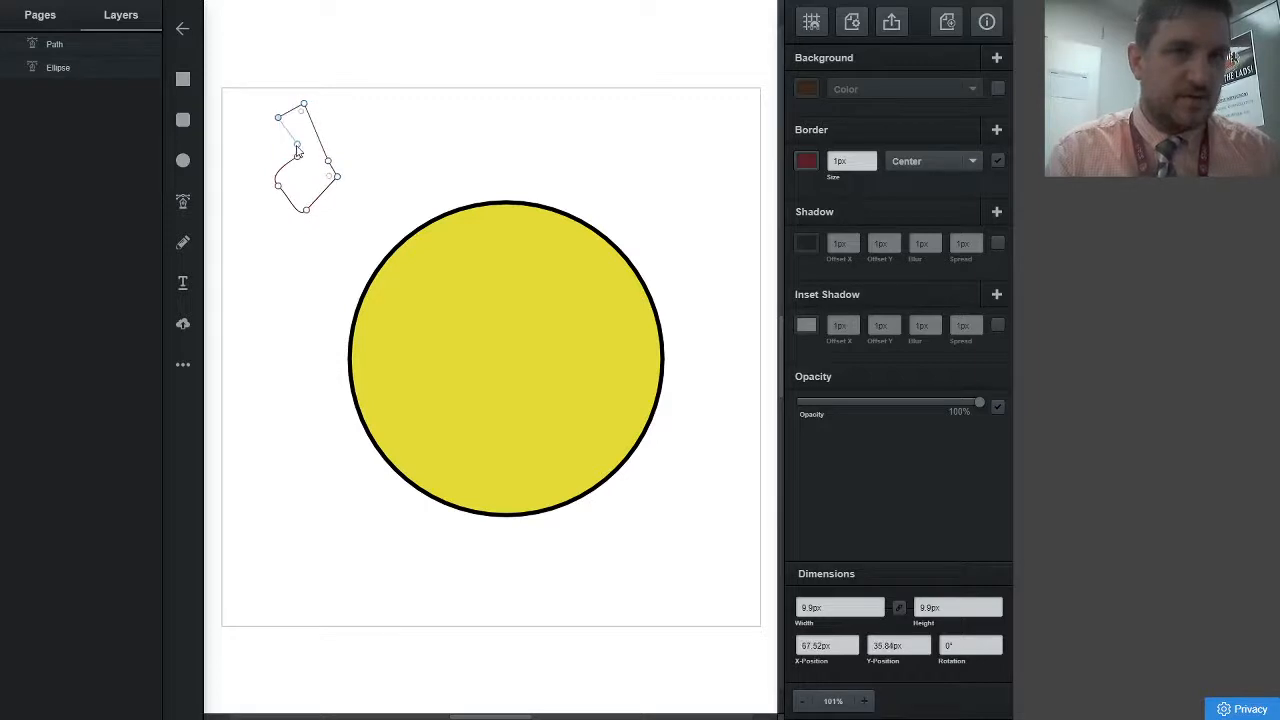
left_click(298, 158)
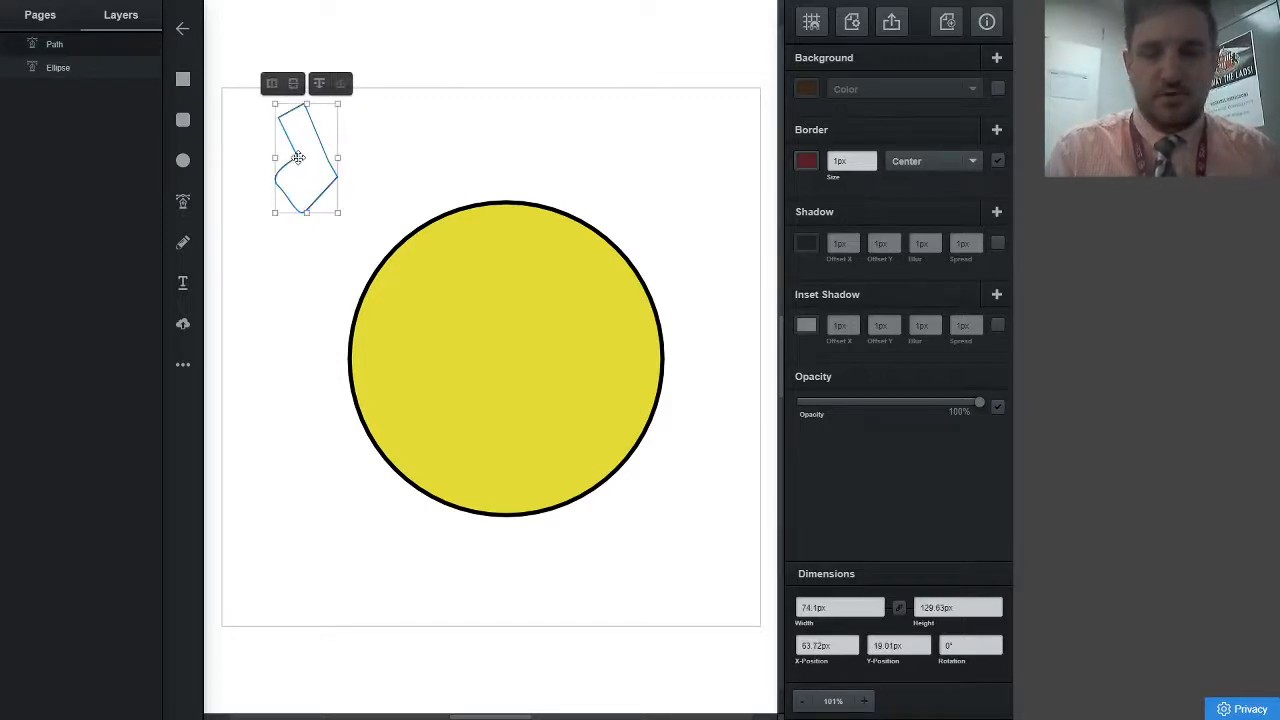
key("Delete")
left_click(182, 201)
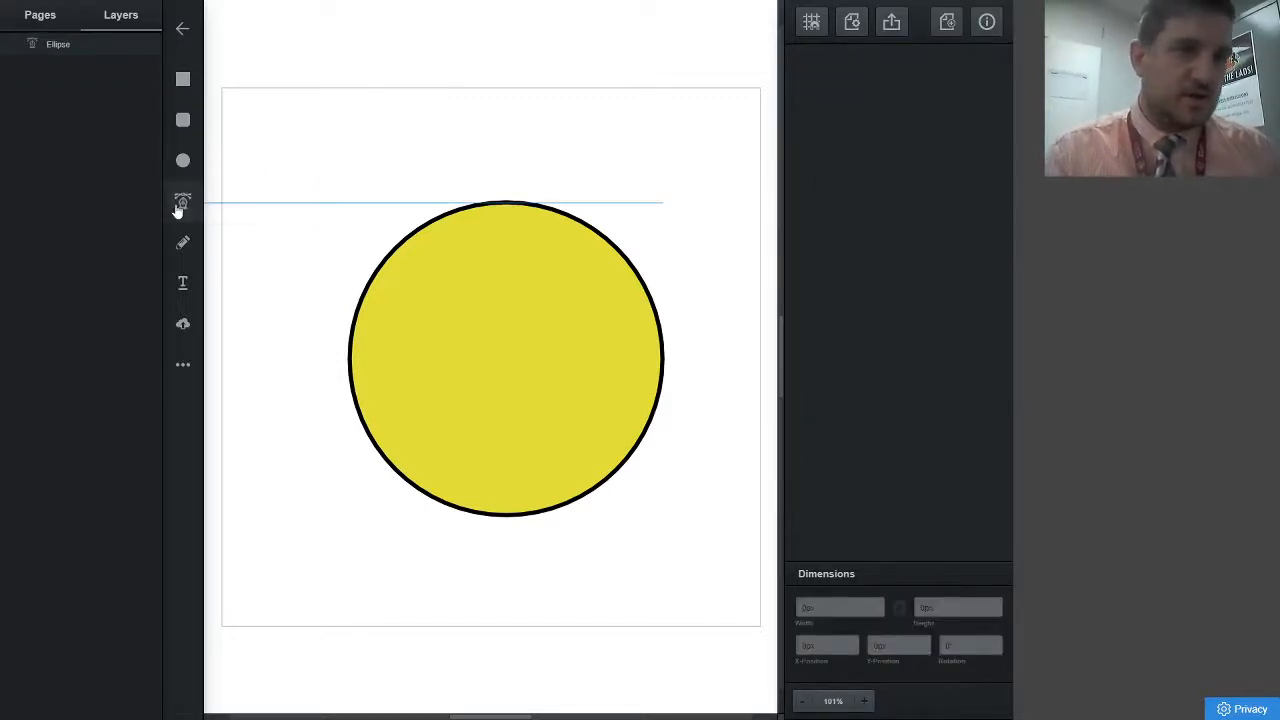
left_click(283, 129)
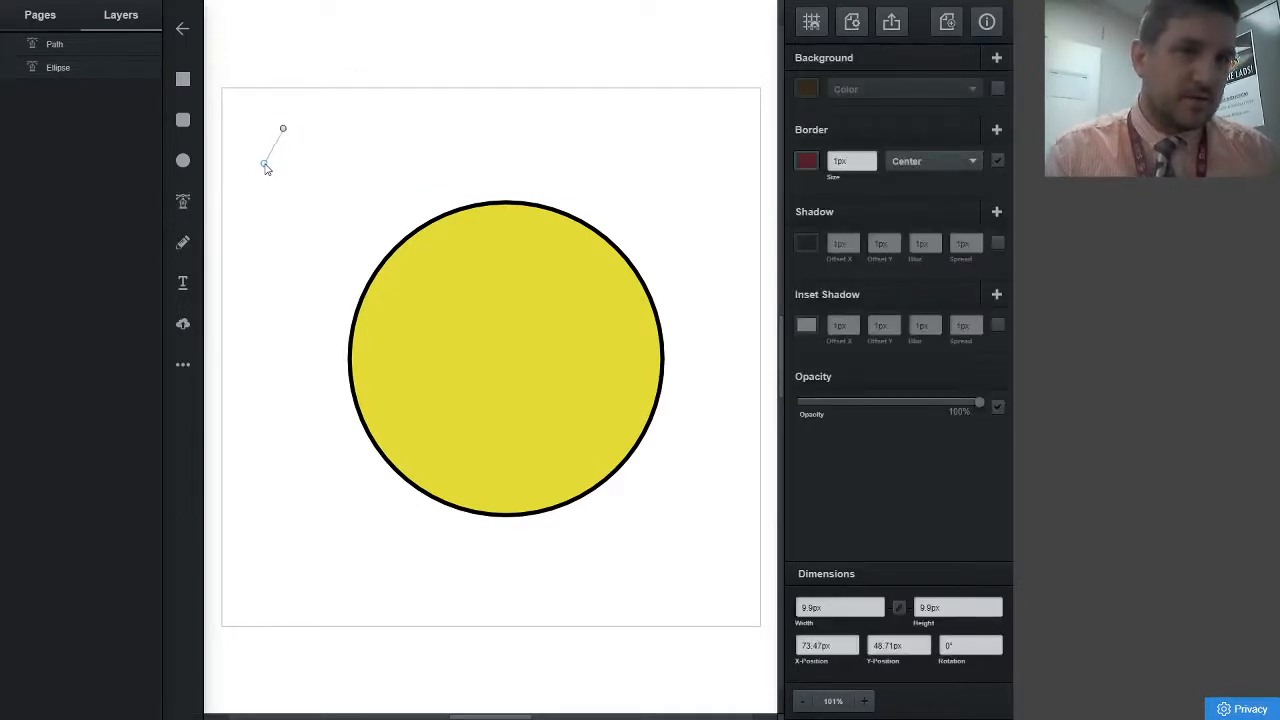
left_click(253, 168)
mouse_move(253, 168)
left_mouse_down()
mouse_move(271, 177)
mouse_move(239, 160)
left_mouse_up()
key("ctrl+z")
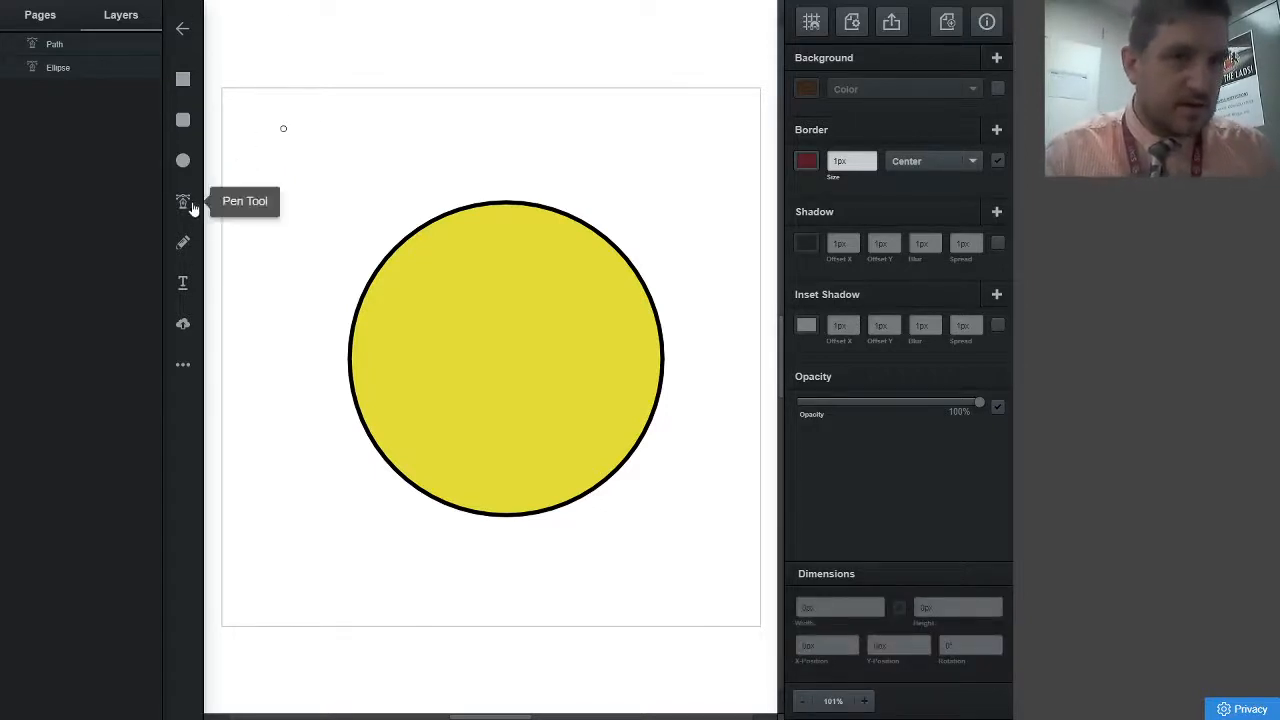
Draw a closed rounded shape about 74 by 69 px with the Pen tool in the page's upper-left corner, filled brown without a border
left_click(183, 202)
left_click(283, 128)
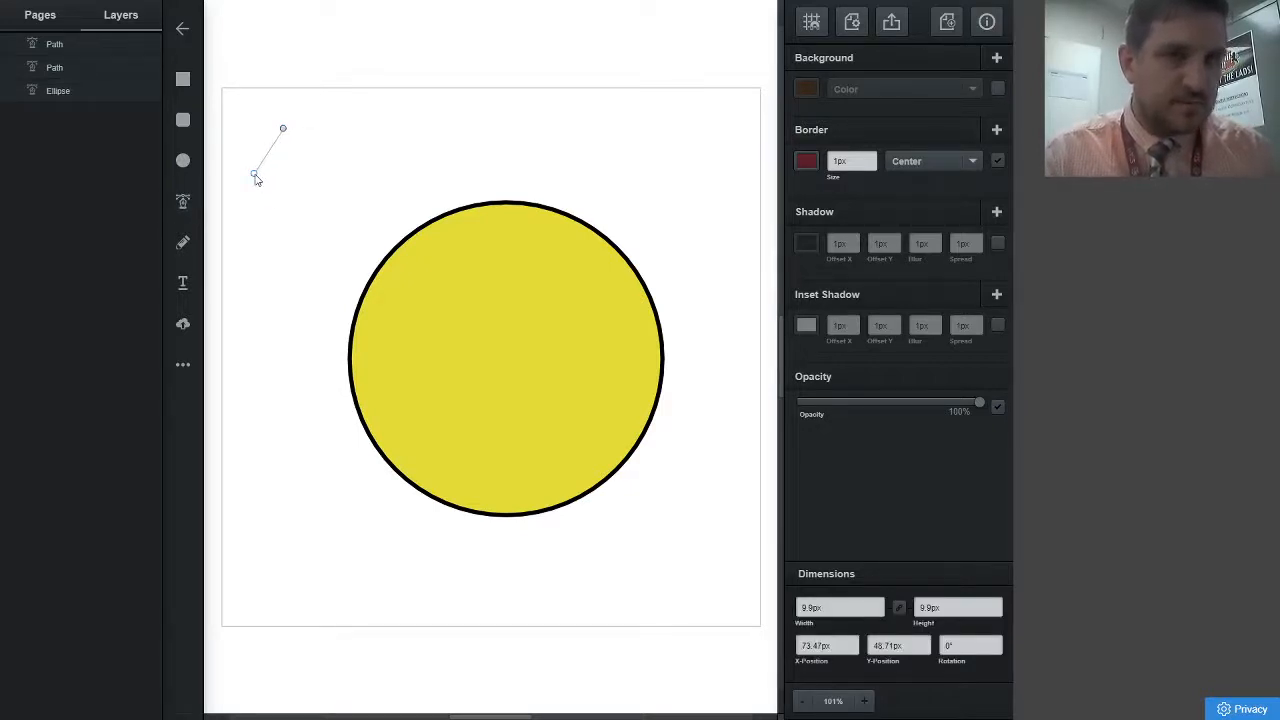
left_click_drag(255, 175, 307, 146)
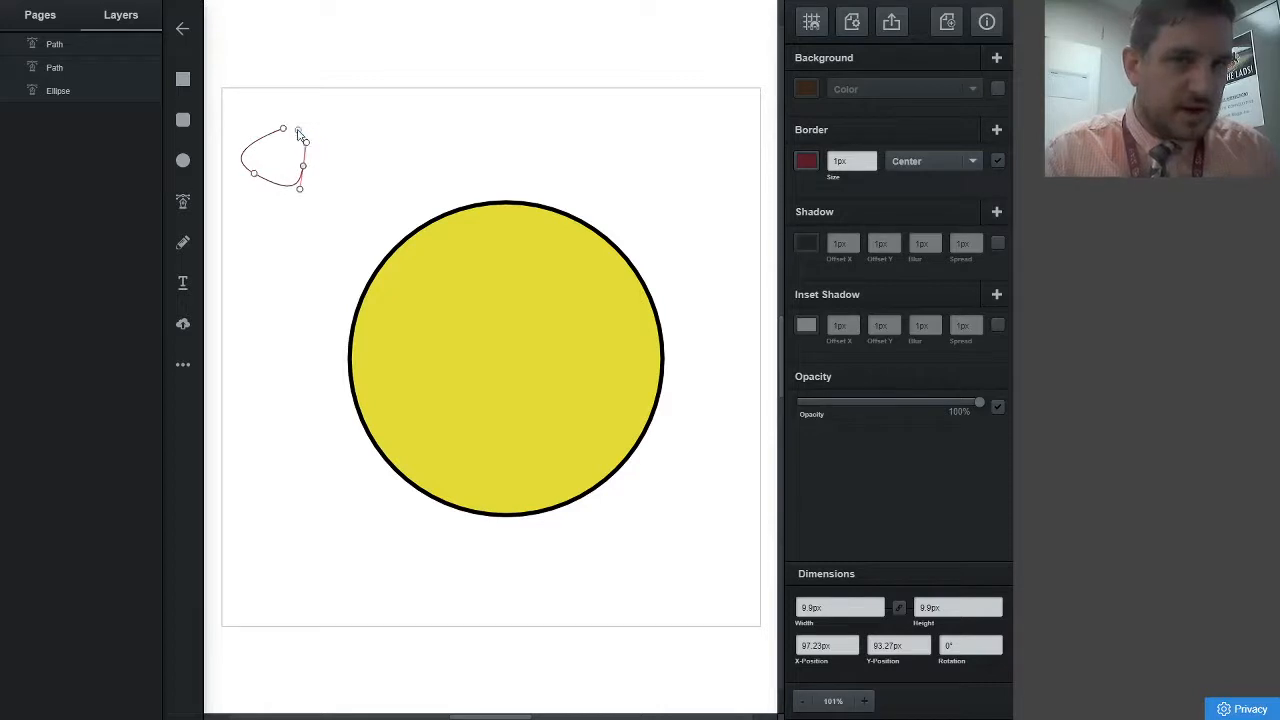
left_click(283, 129)
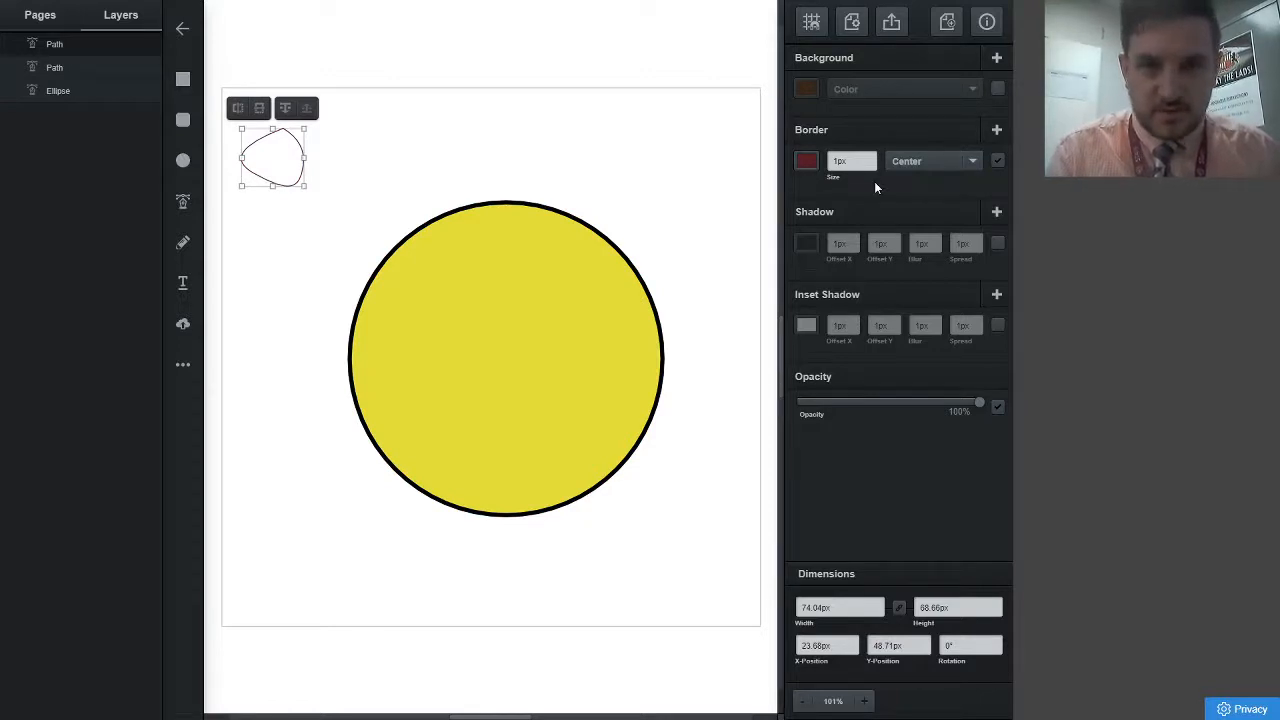
left_click(999, 89)
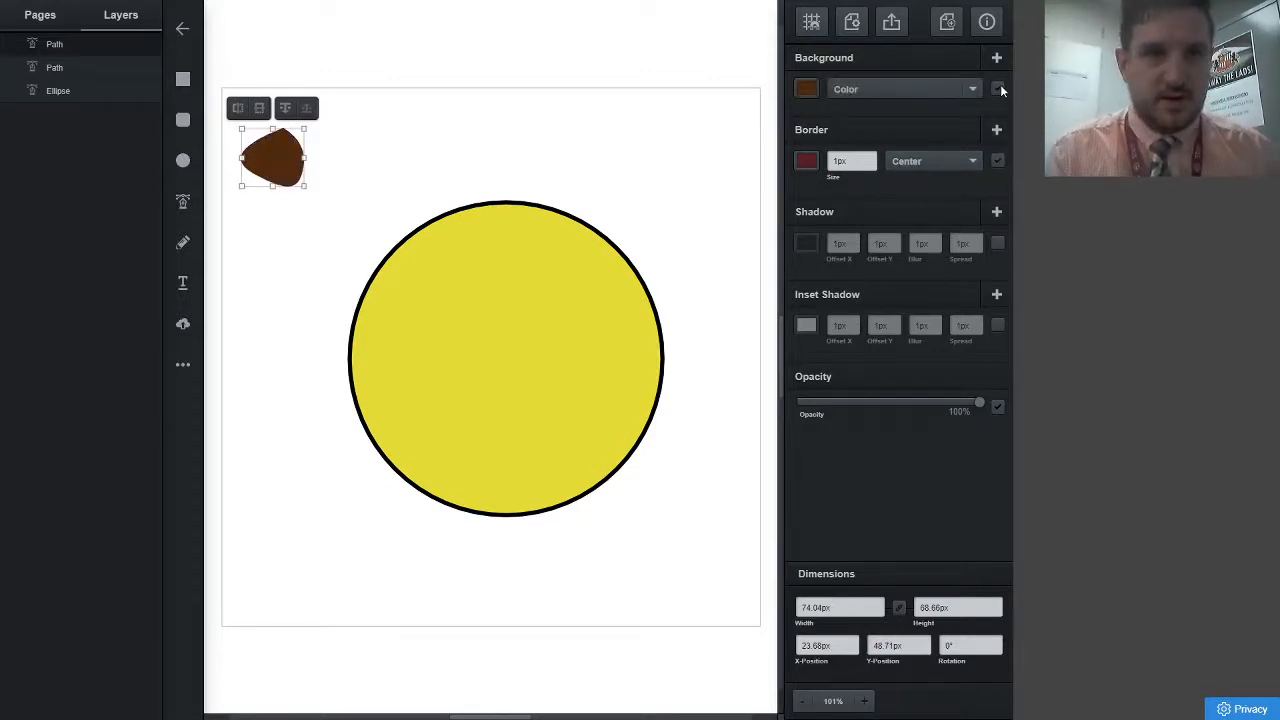
left_click(998, 161)
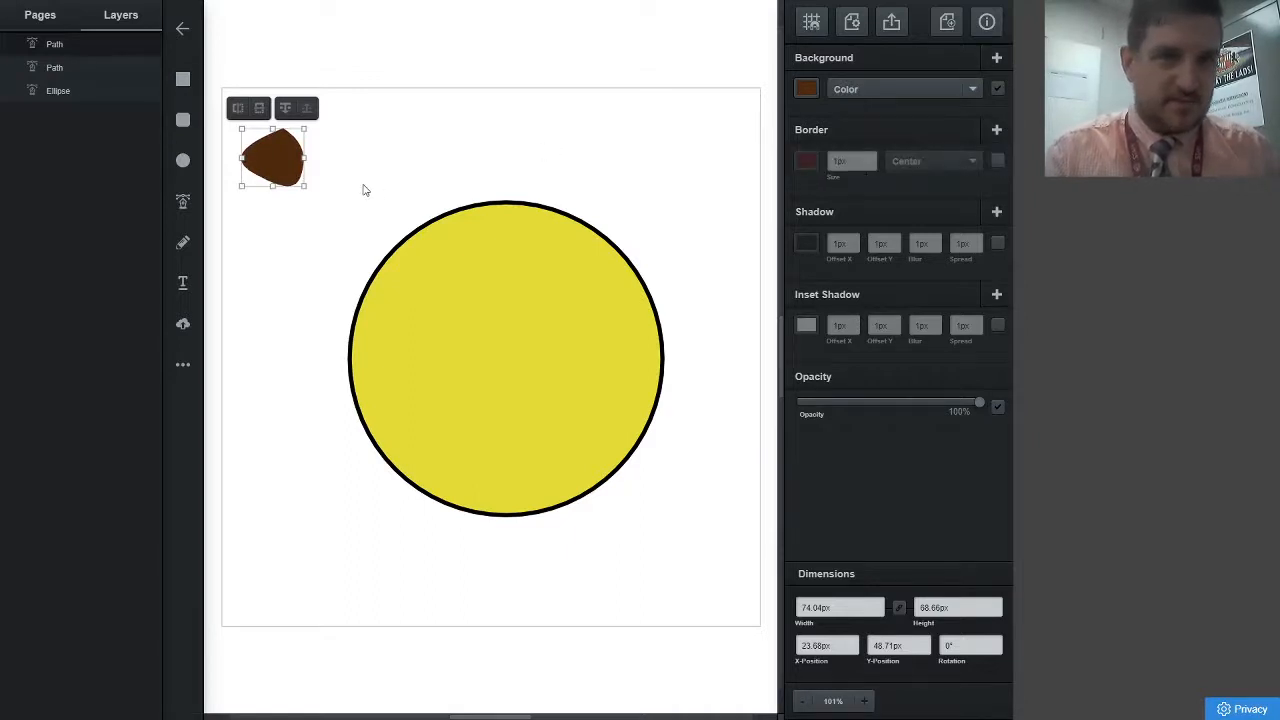
Shrink the brown shape to about 45 by 45 px and place it inside the yellow circle's upper-left area
left_click_drag(306, 189, 282, 172)
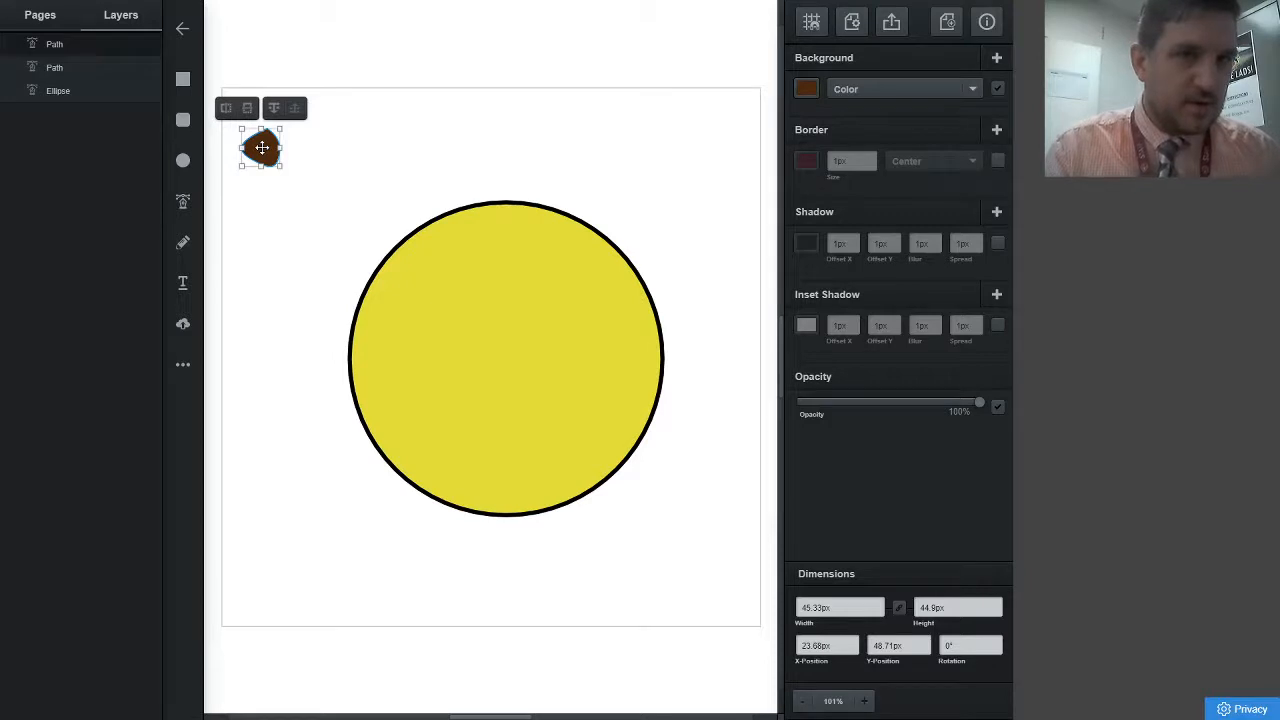
left_click_drag(261, 148, 441, 277)
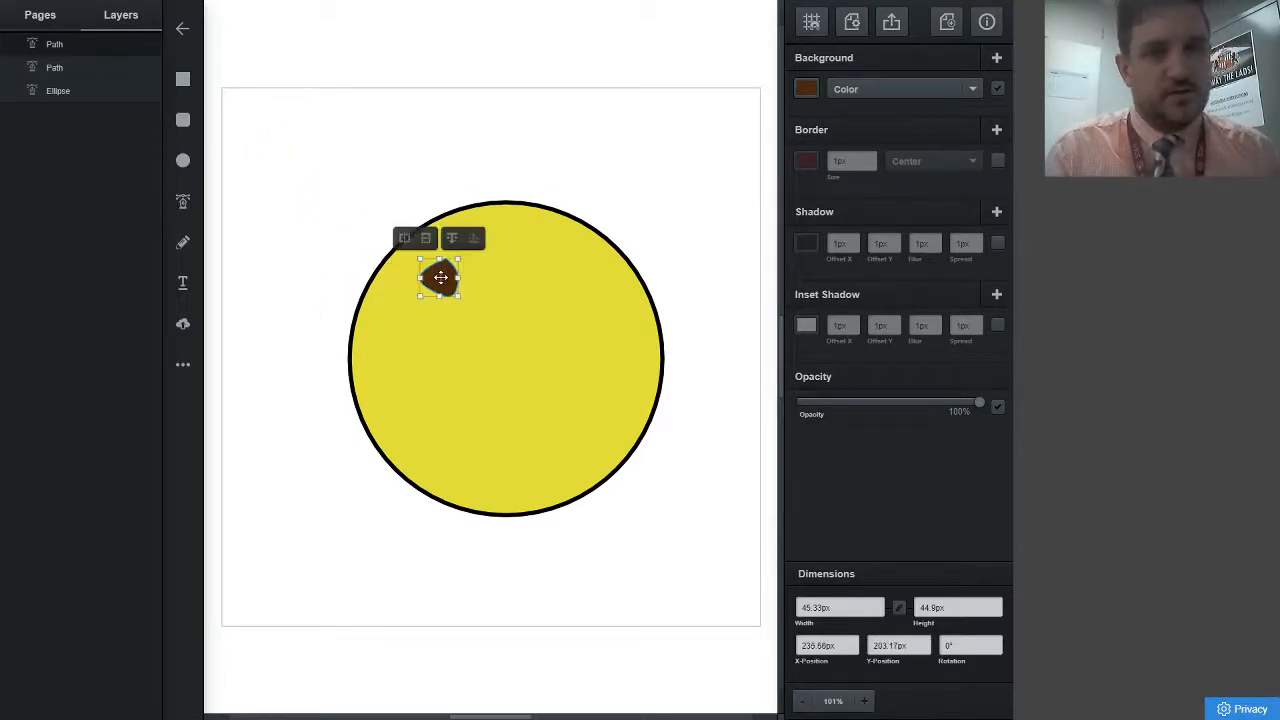
left_click(304, 191)
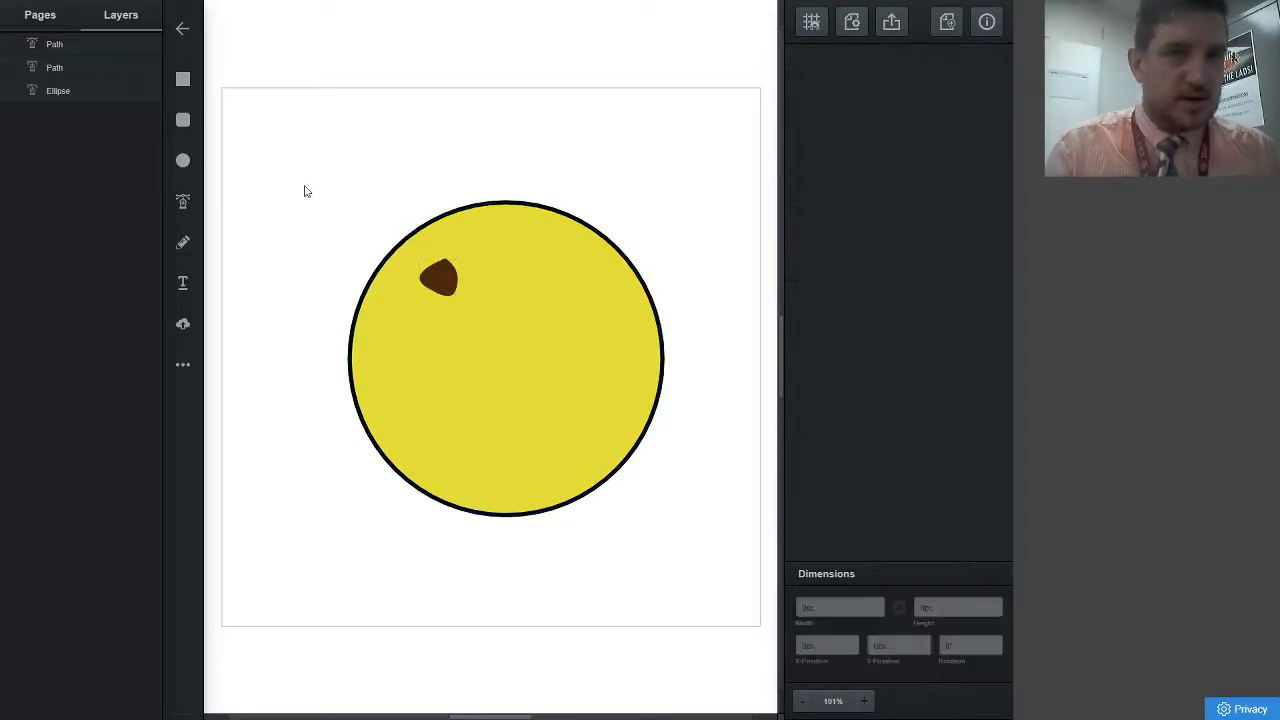
Draw a second closed rounded shape about 70 by 57 px with the Pen tool in the page's upper-left corner
left_click(182, 201)
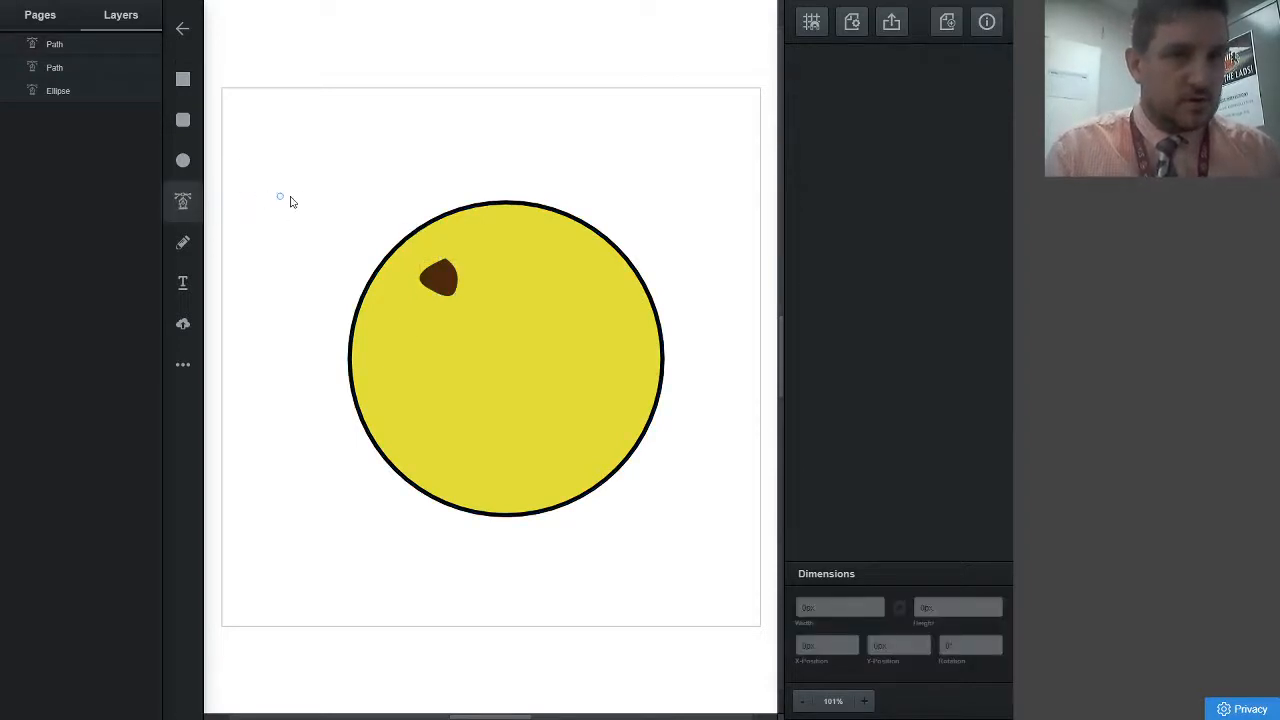
left_click(280, 142)
left_click(257, 161)
left_click_drag(258, 169, 309, 139)
left_click(290, 183)
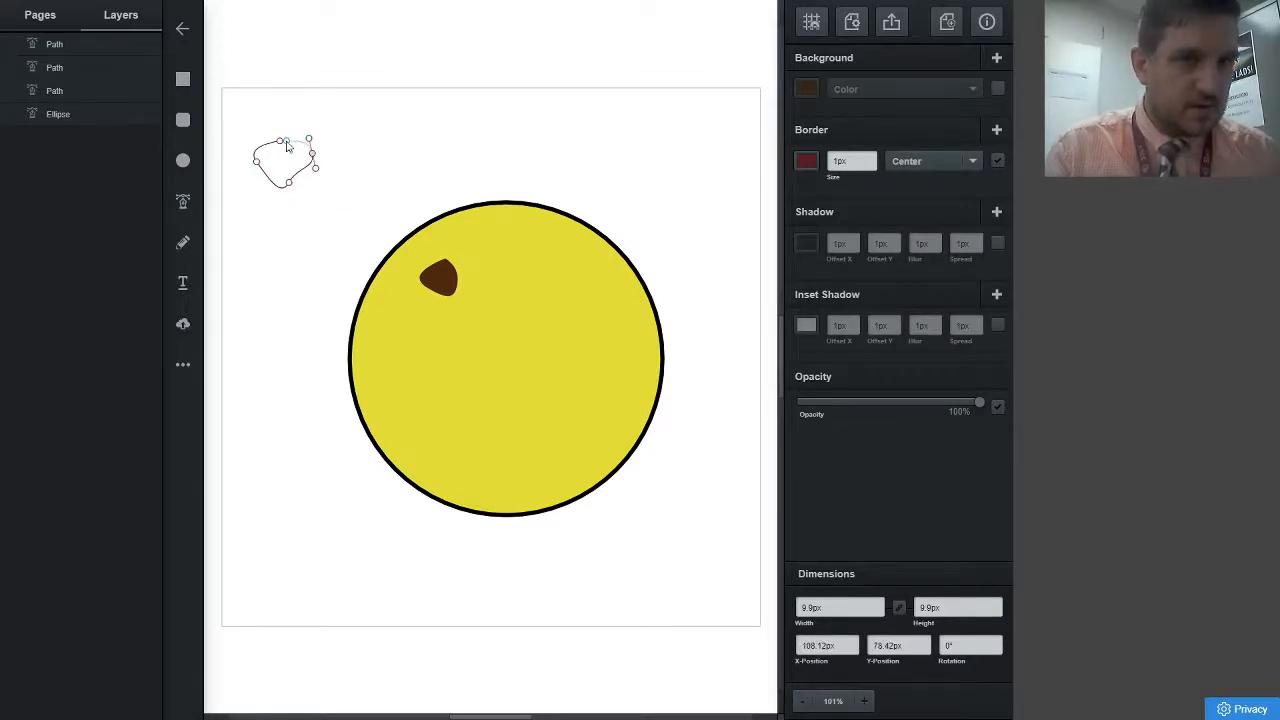
left_click(280, 142)
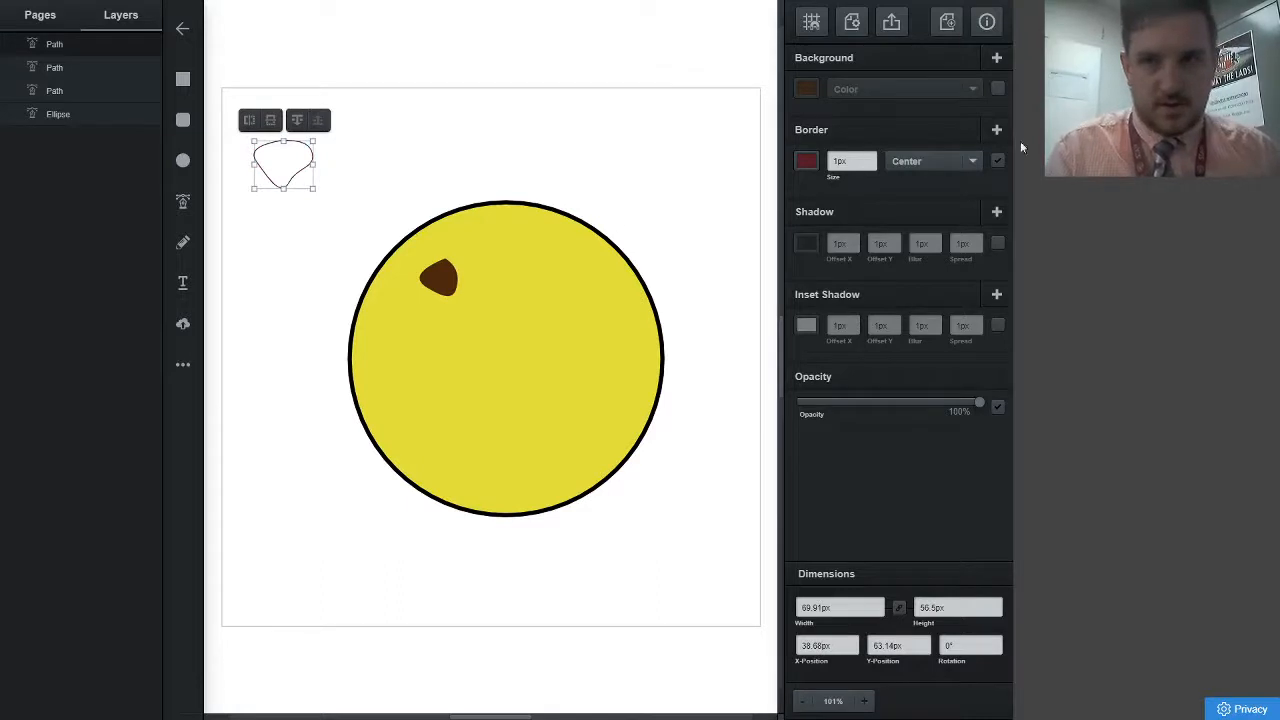
Fill the new shape with brown, remove its border, and place it inside the circle's left side
left_click(998, 89)
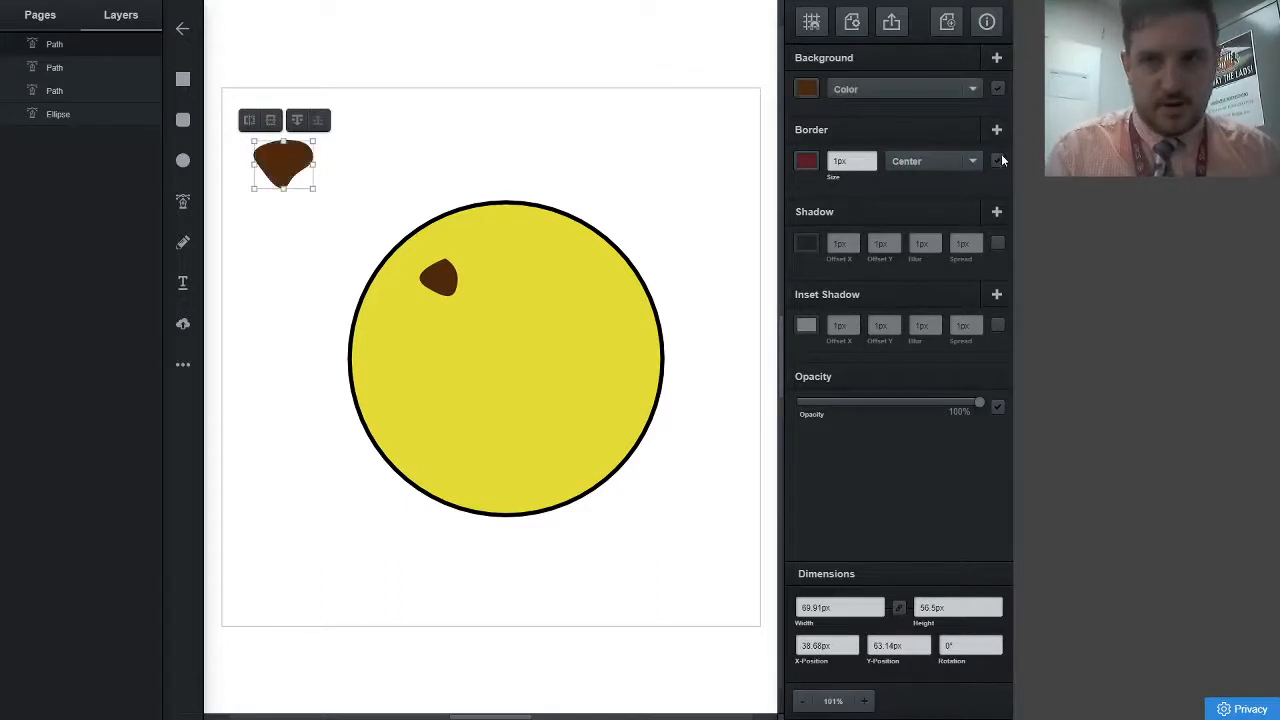
left_click(998, 89)
left_click(998, 89)
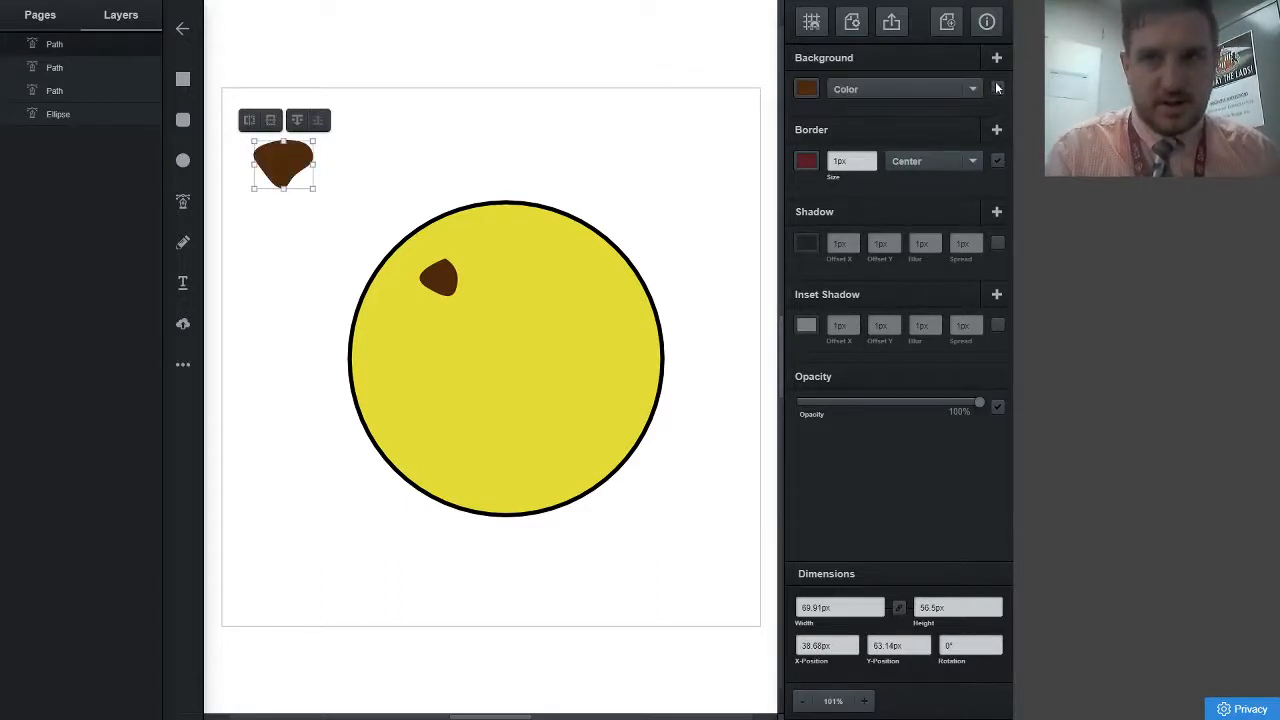
left_click(997, 160)
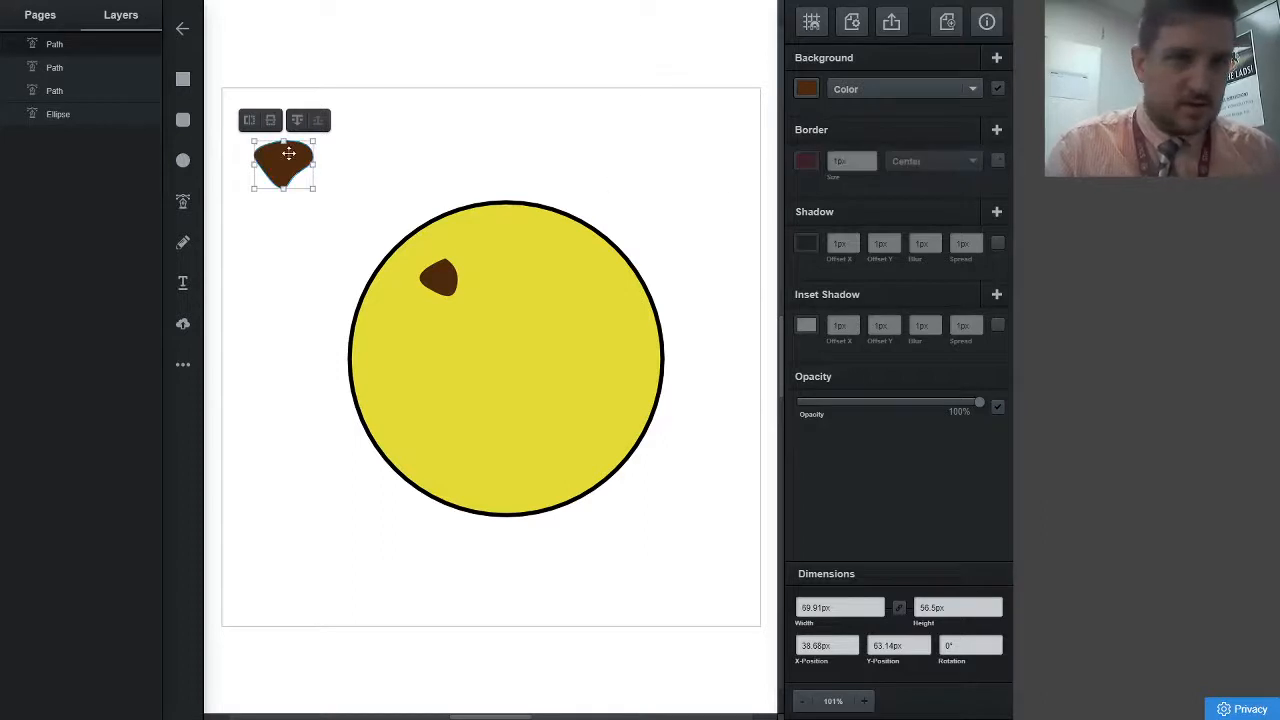
left_click_drag(288, 153, 415, 371)
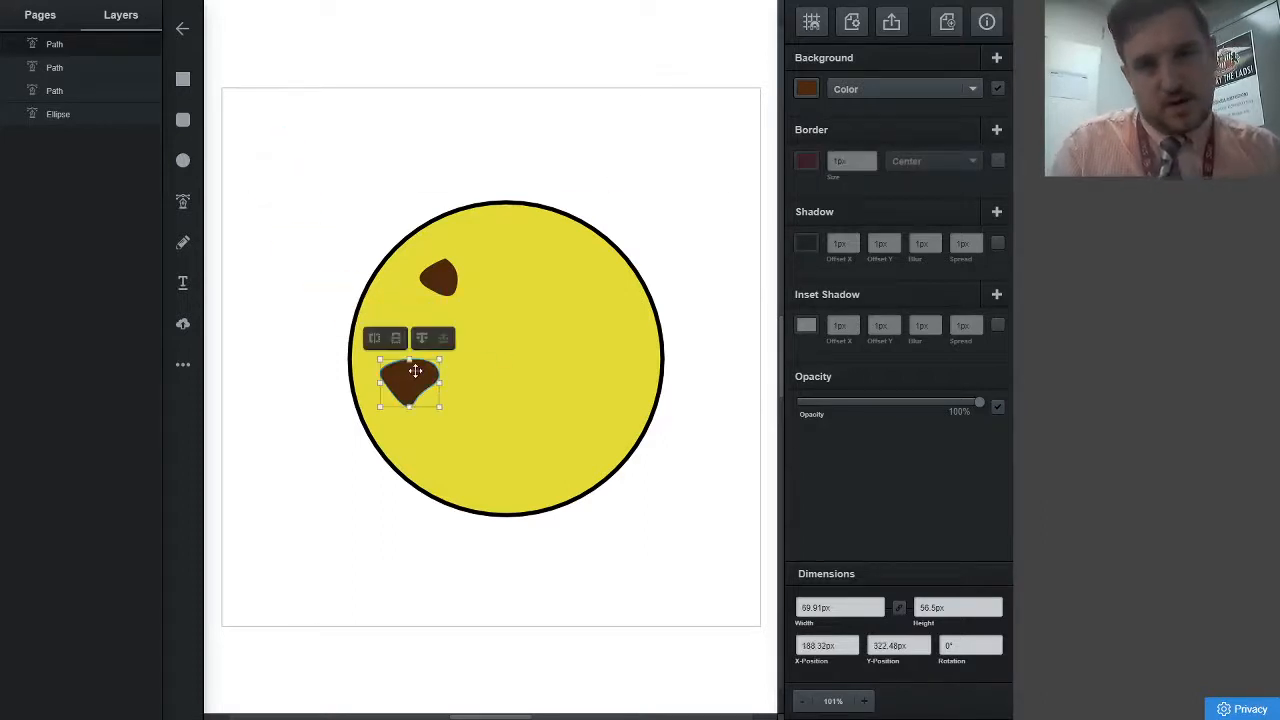
left_click(297, 257)
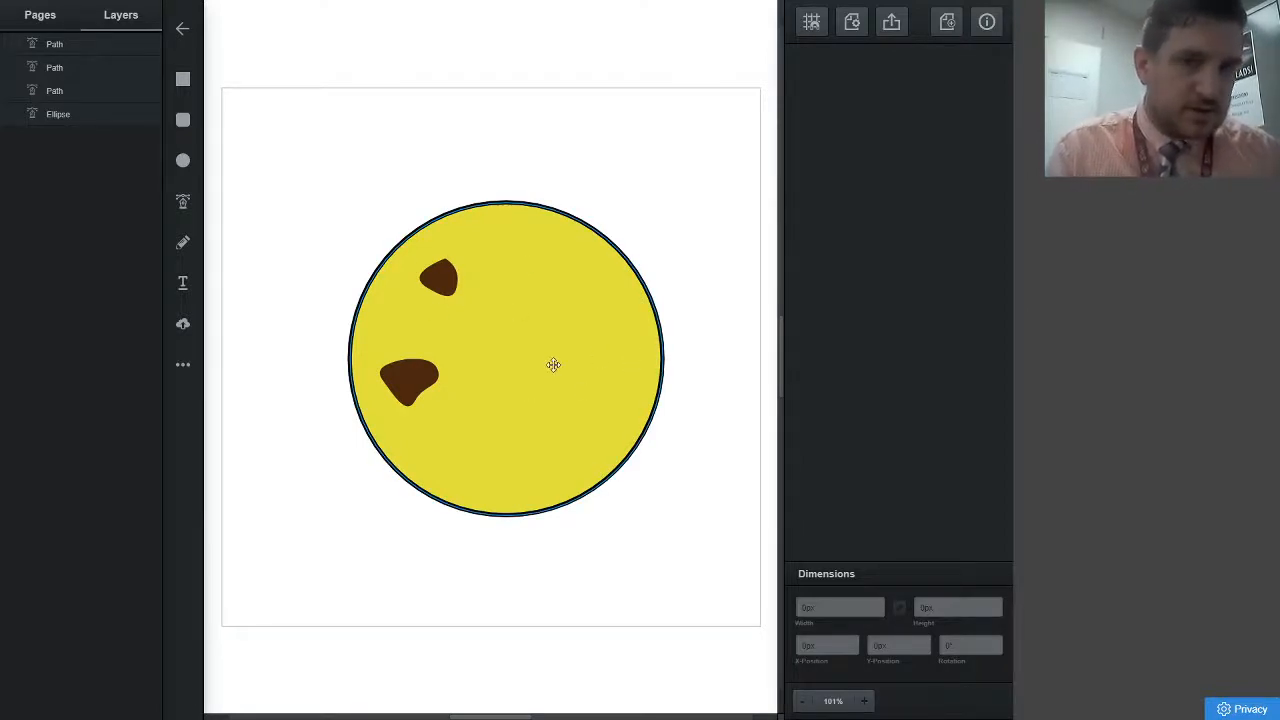
Duplicate the small brown shape, place the copy in the circle's upper-right area and rotate it to about 77°
right_click(444, 285)
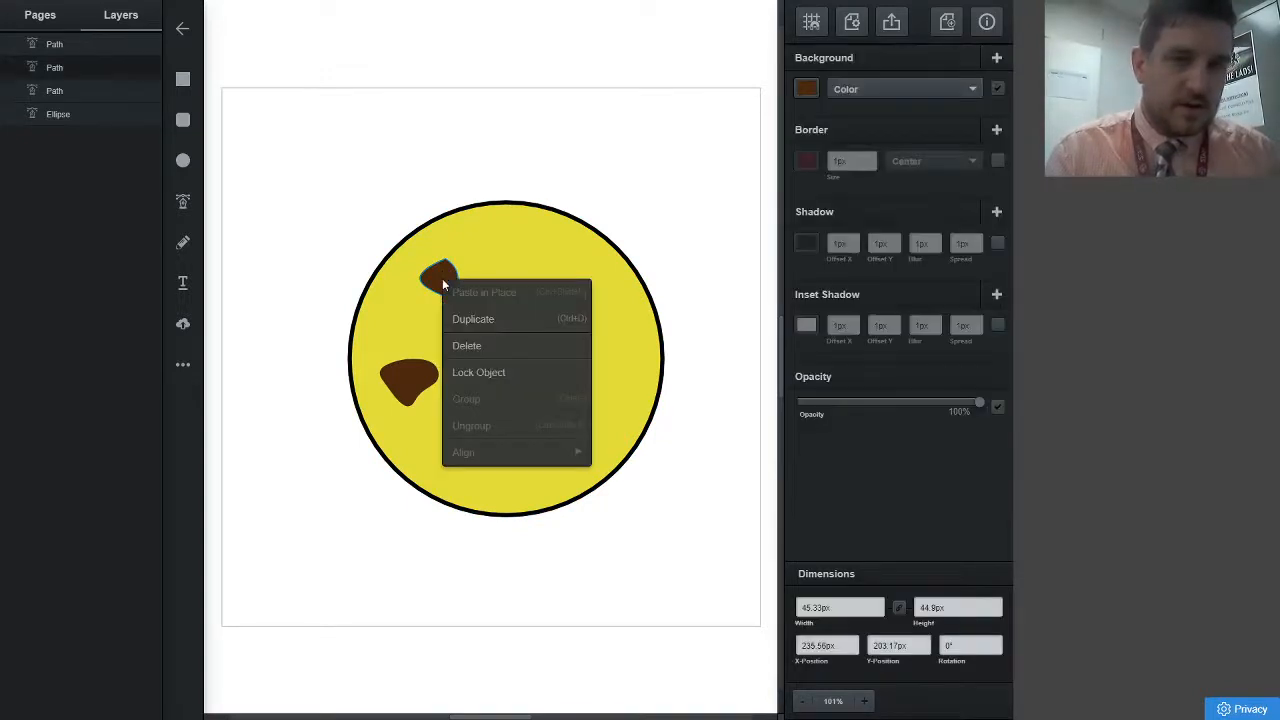
left_click(492, 319)
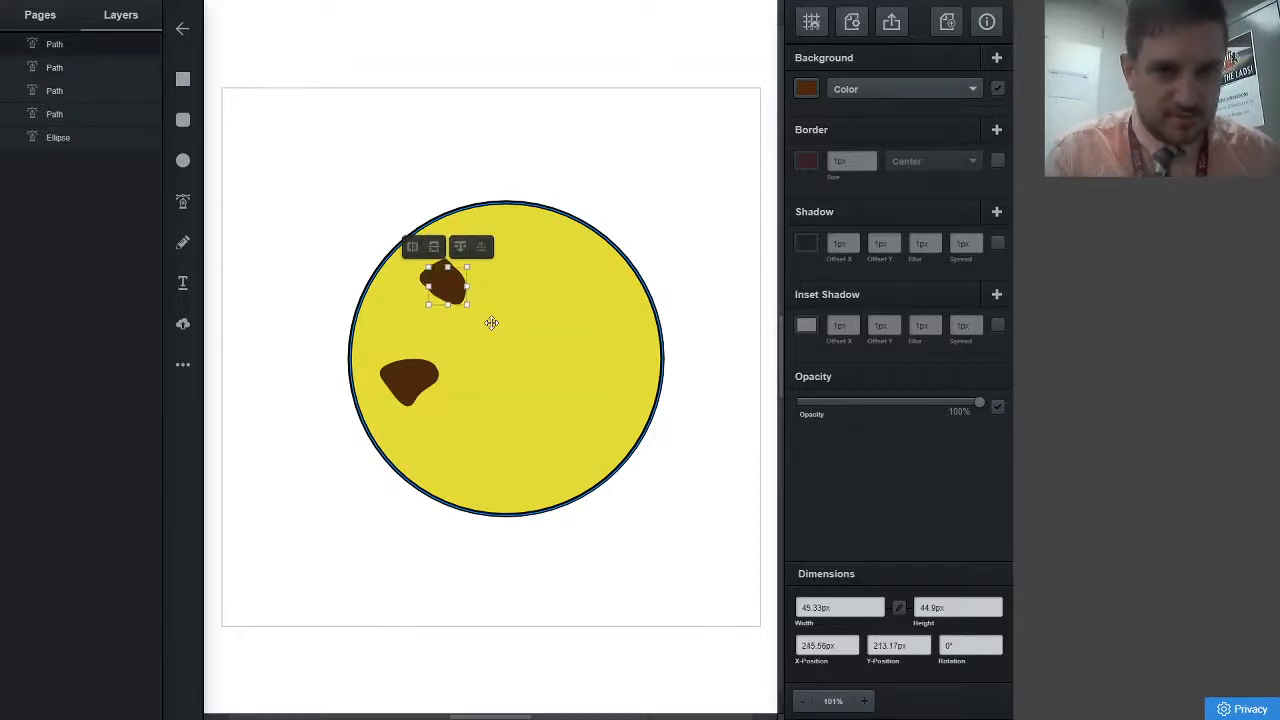
left_click_drag(445, 283, 555, 300)
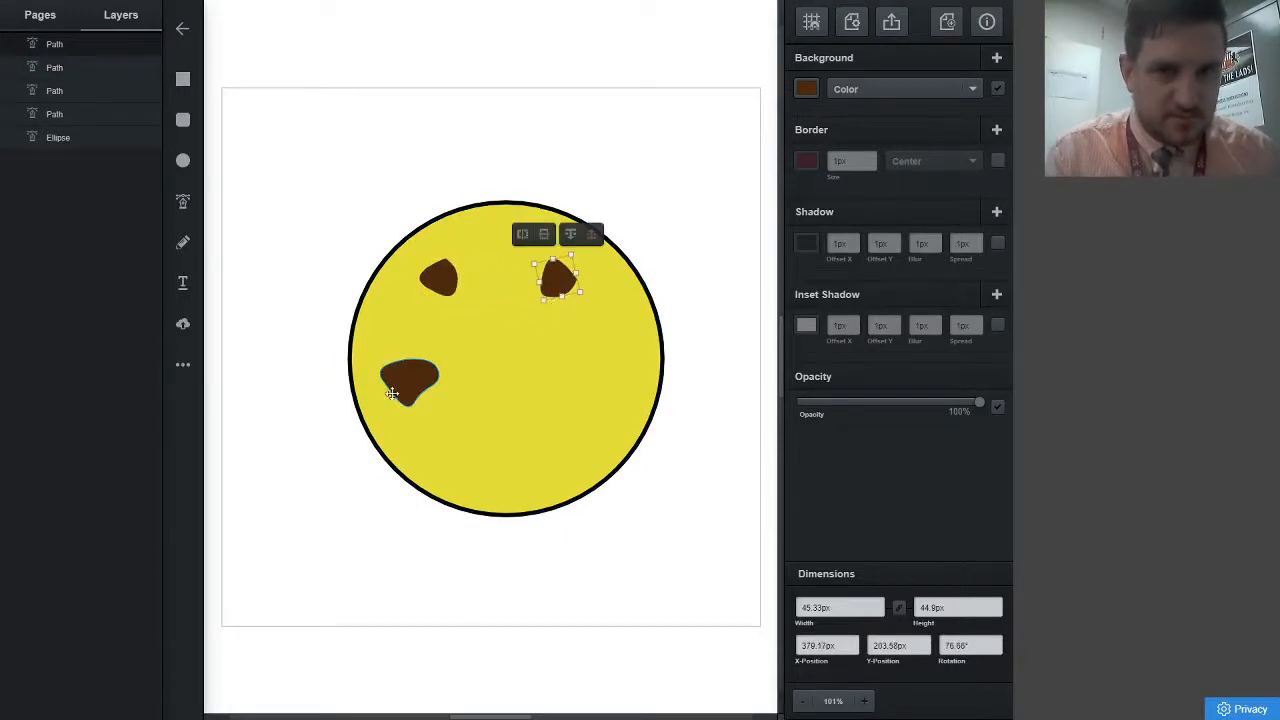
Duplicate the larger brown shape on the left, place the copy just above the circle's centre and rotate it
left_click(402, 382)
right_click(403, 390)
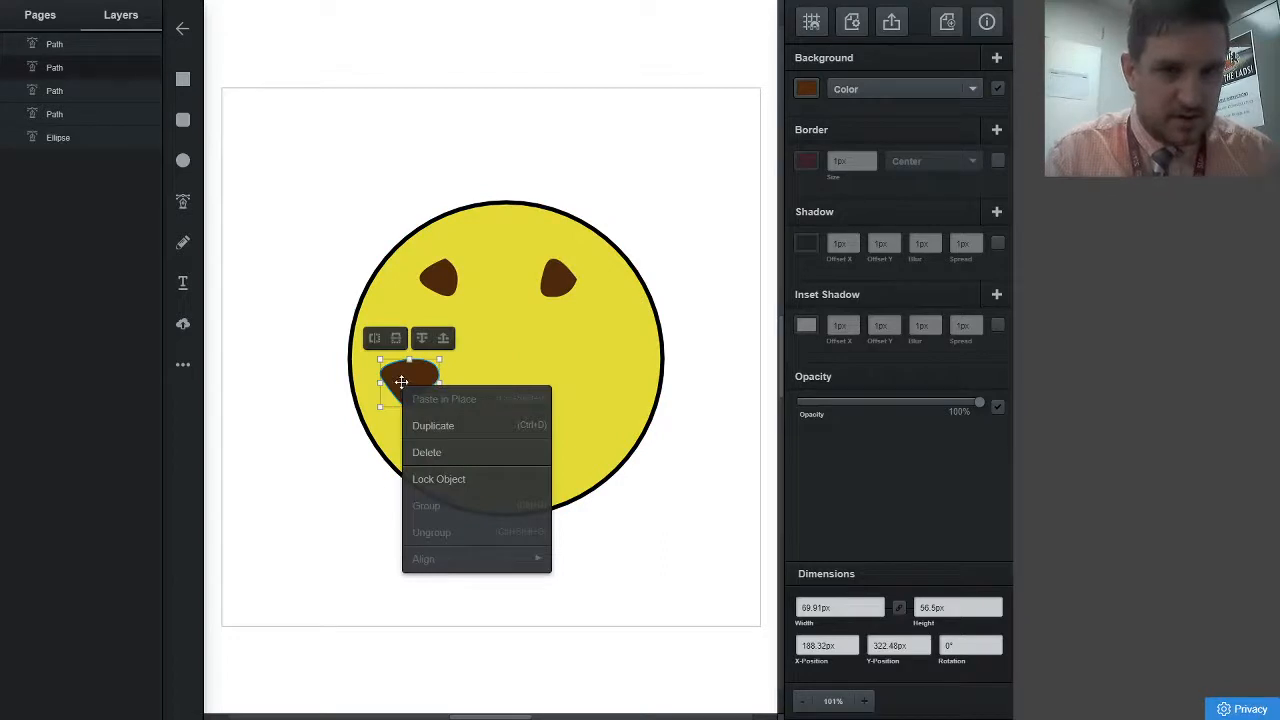
right_click(400, 379)
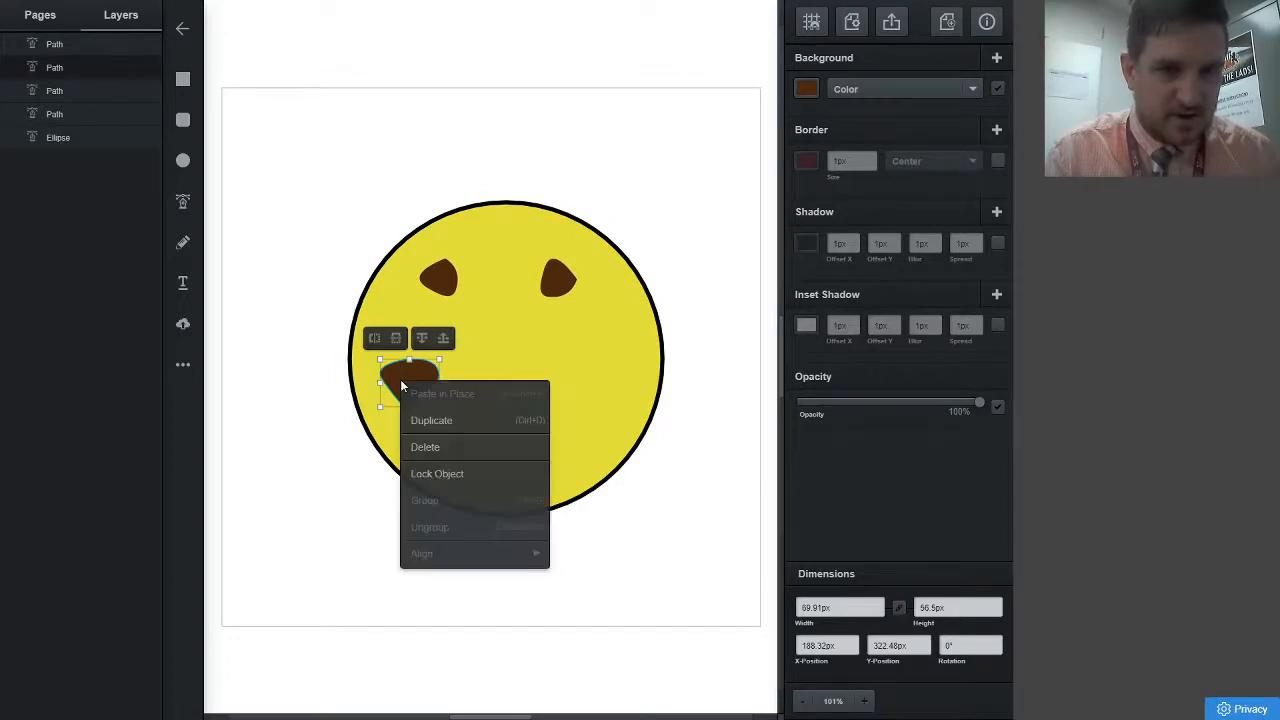
left_click(438, 422)
left_click_drag(422, 388, 513, 308)
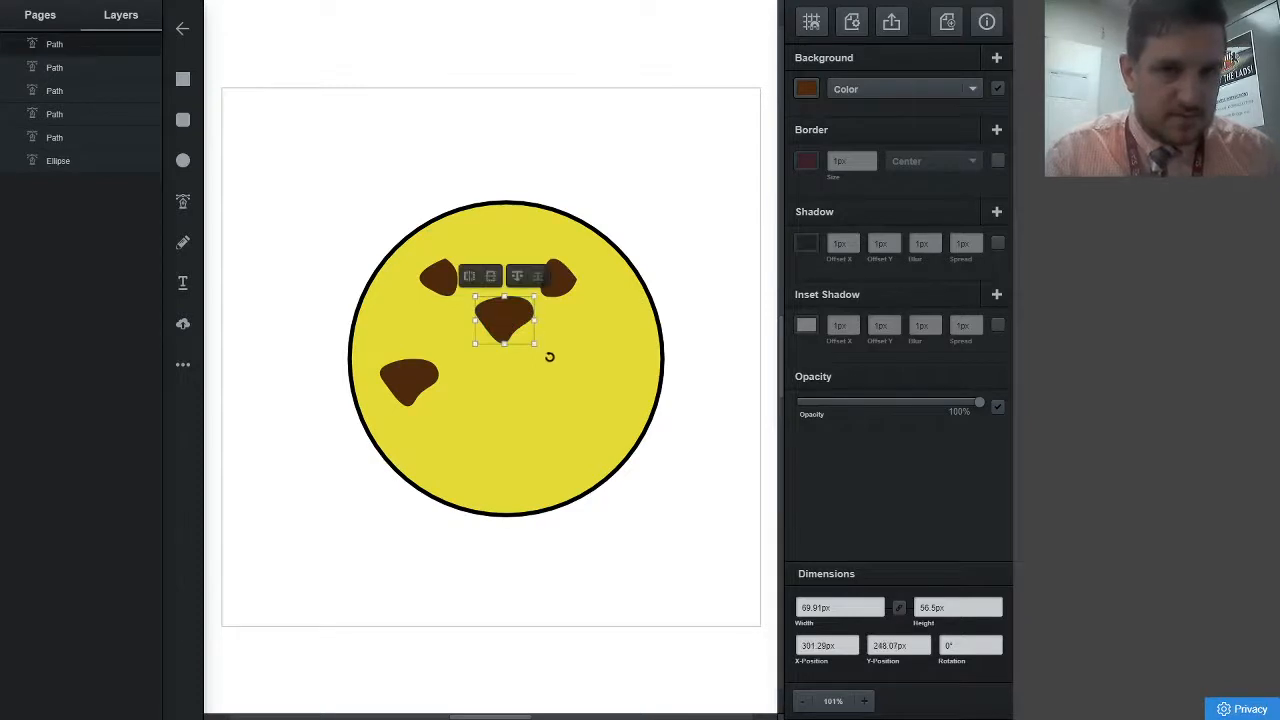
left_click_drag(549, 354, 514, 372)
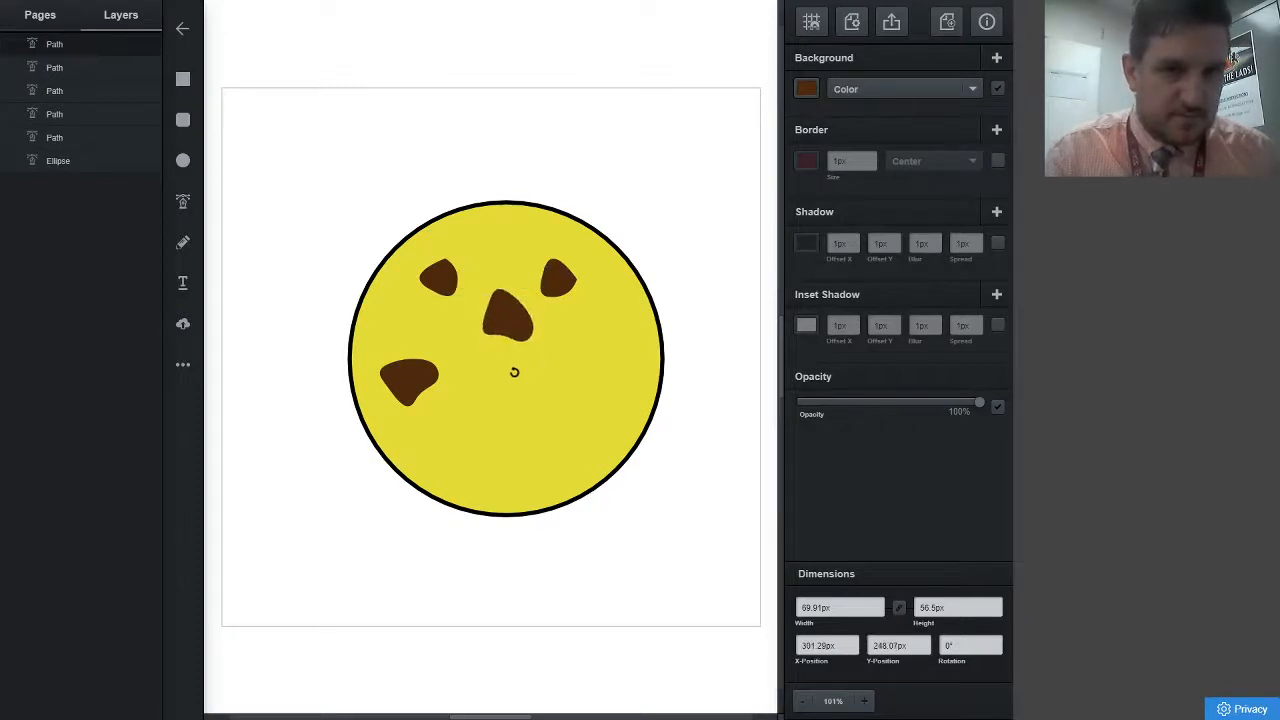
Duplicate the small upper-left brown shape and place the copy in the circle's lower middle area
right_click(442, 282)
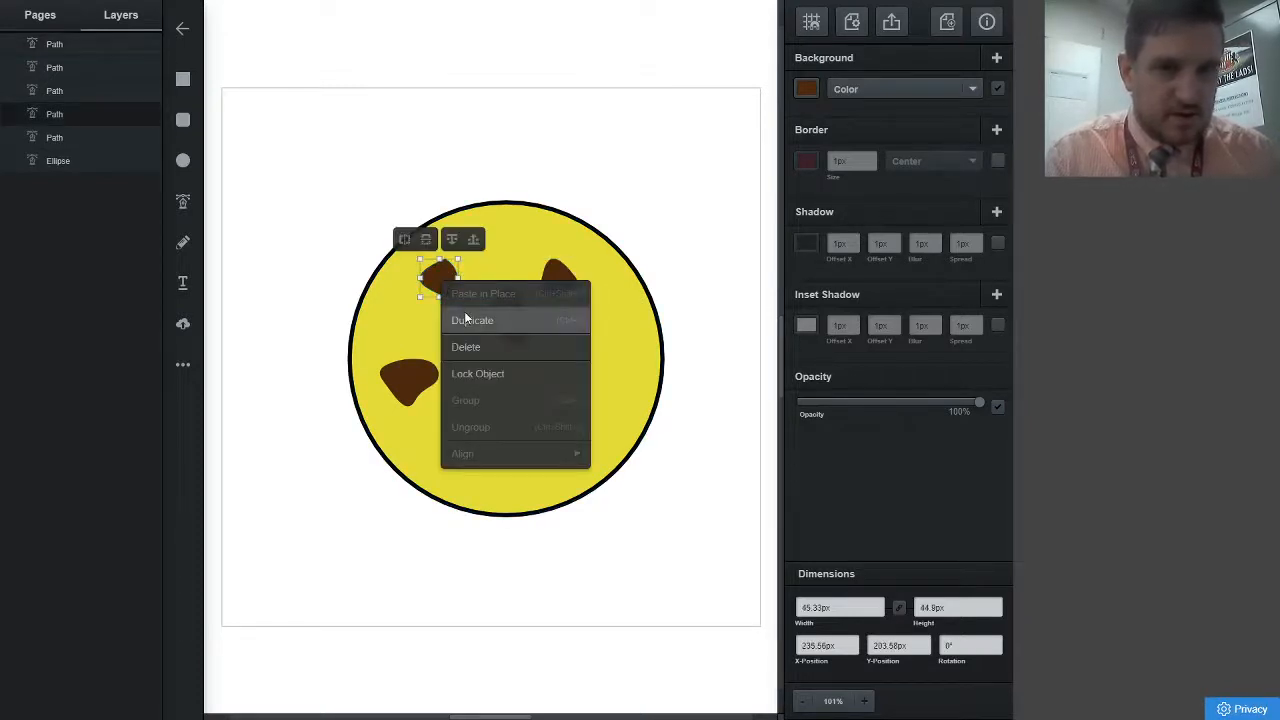
left_click(462, 319)
left_click_drag(451, 294, 507, 431)
Duplicate the larger left brown shape, place the copy at the circle's right side and rotate it to about 288°
right_click(417, 372)
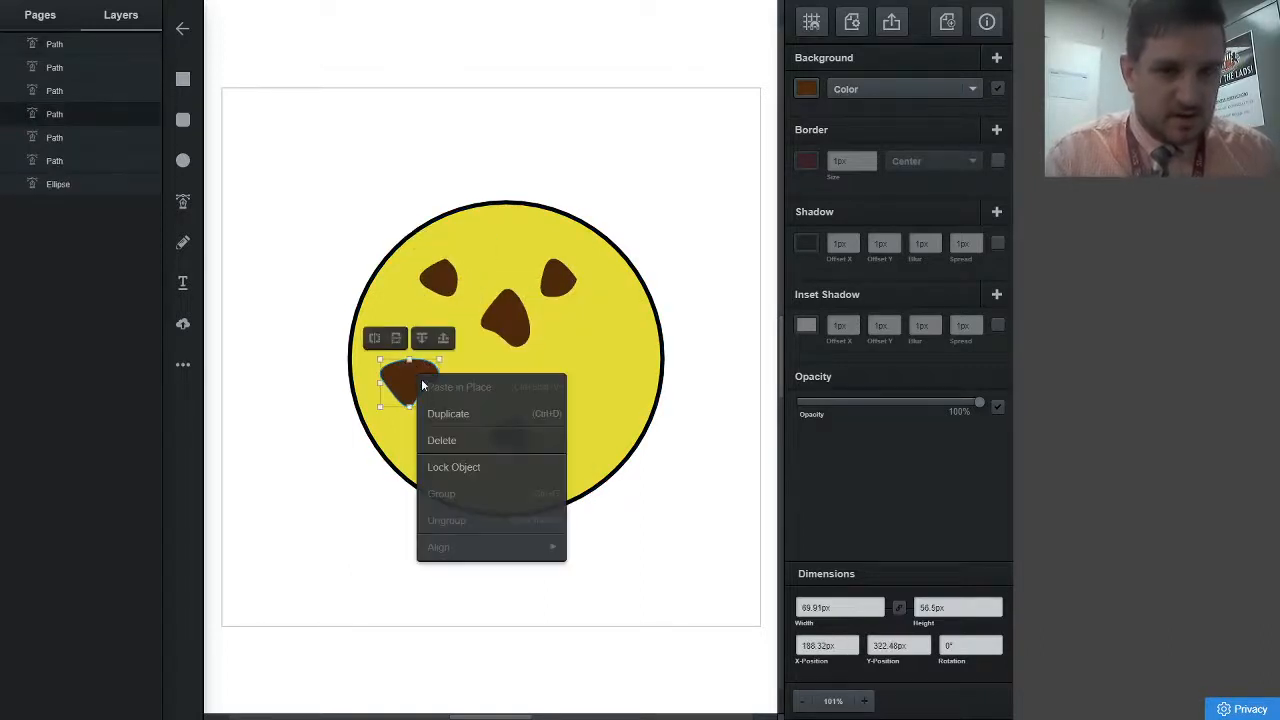
left_click(450, 414)
left_click_drag(424, 398, 596, 356)
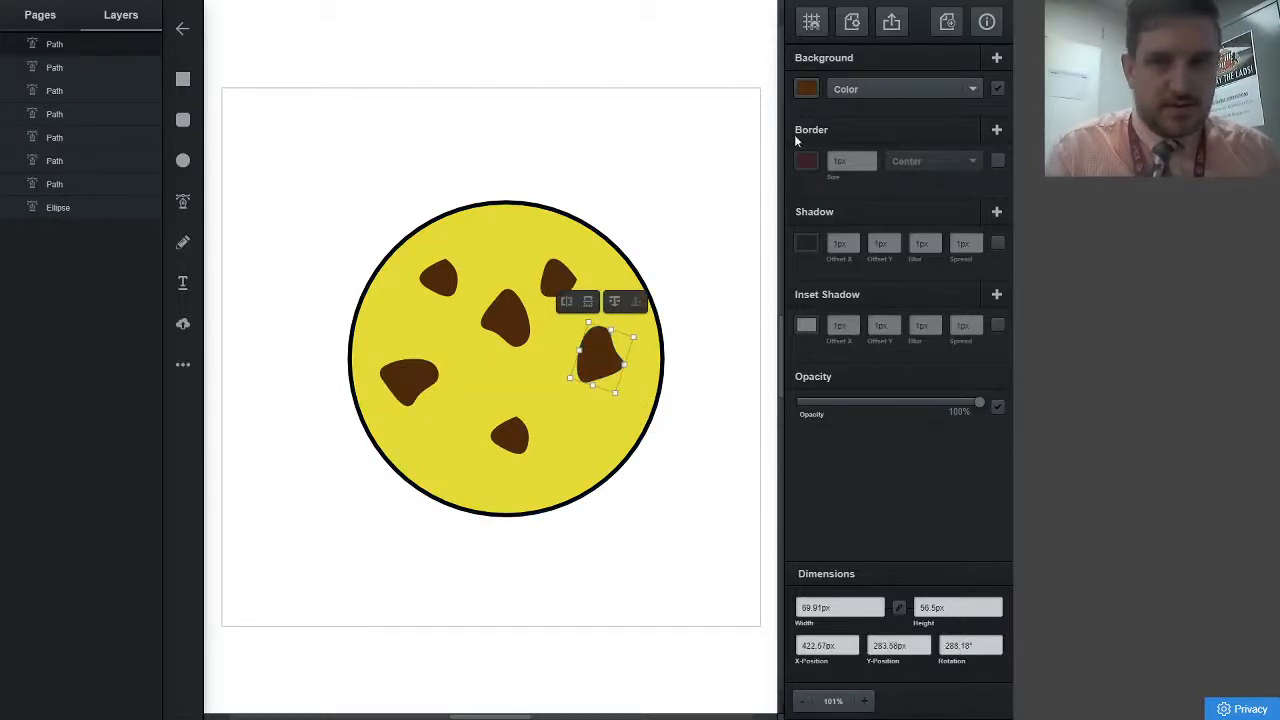
Change the background colour of the brown shape at the circle's right side to the darker brown #361b06
left_click(806, 88)
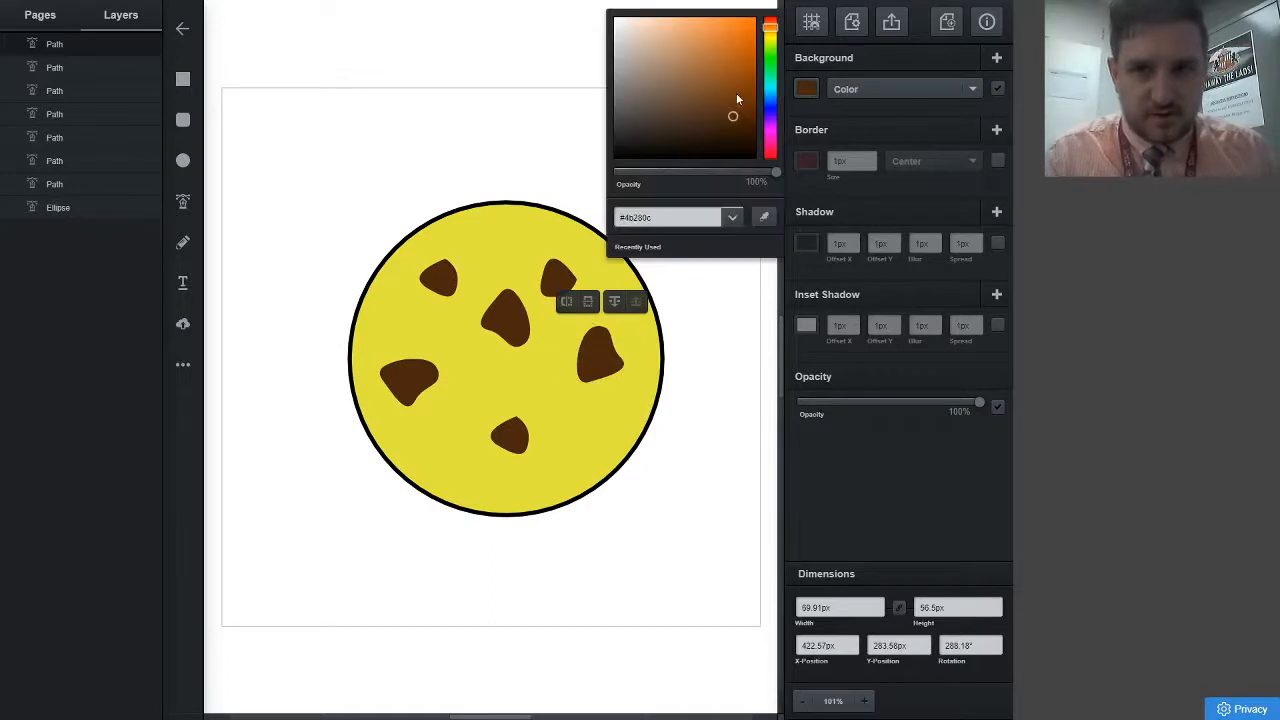
left_click(742, 131)
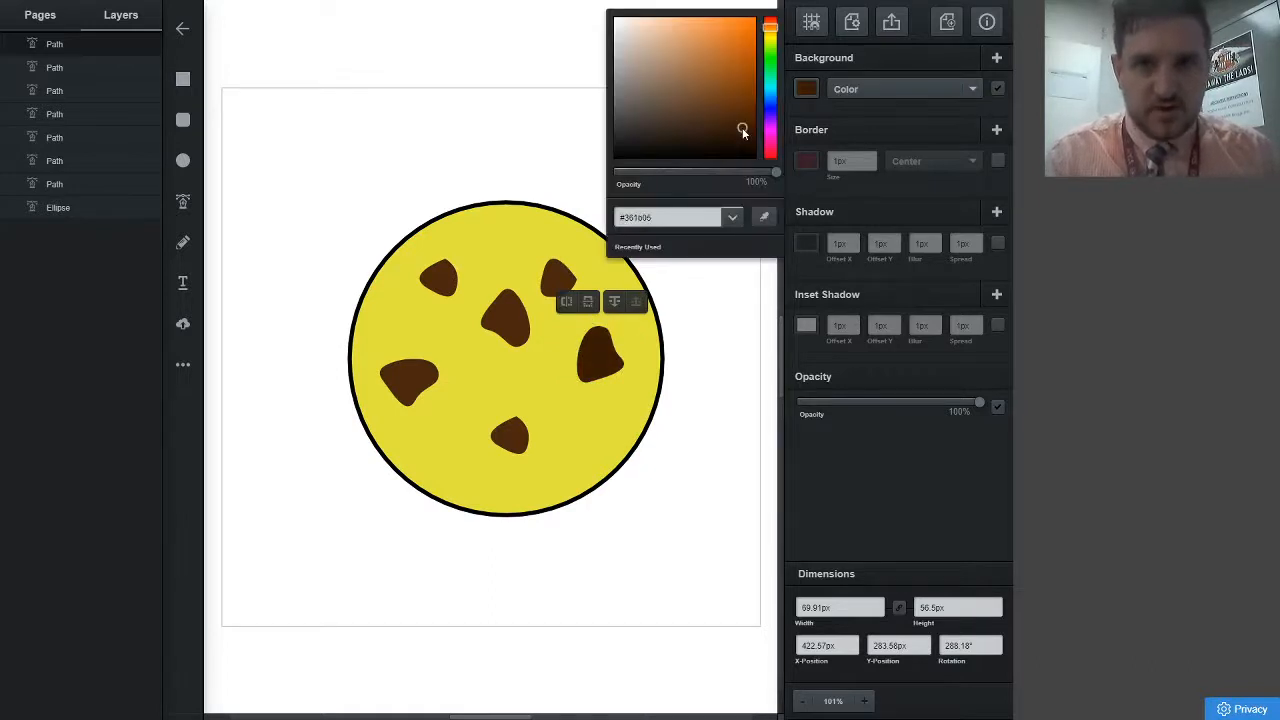
left_click(752, 362)
Change the background colour of the brown shape at the circle's left side to the very dark brown #1e0f02
left_click(420, 372)
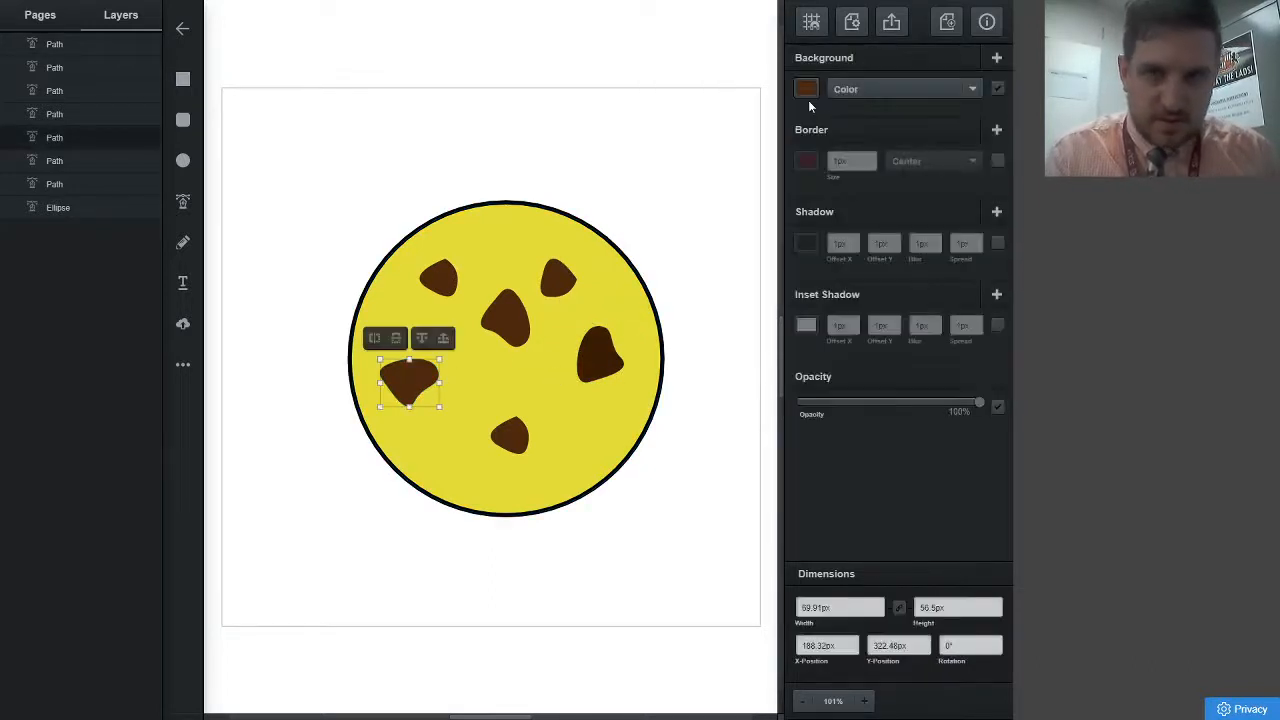
left_click(807, 89)
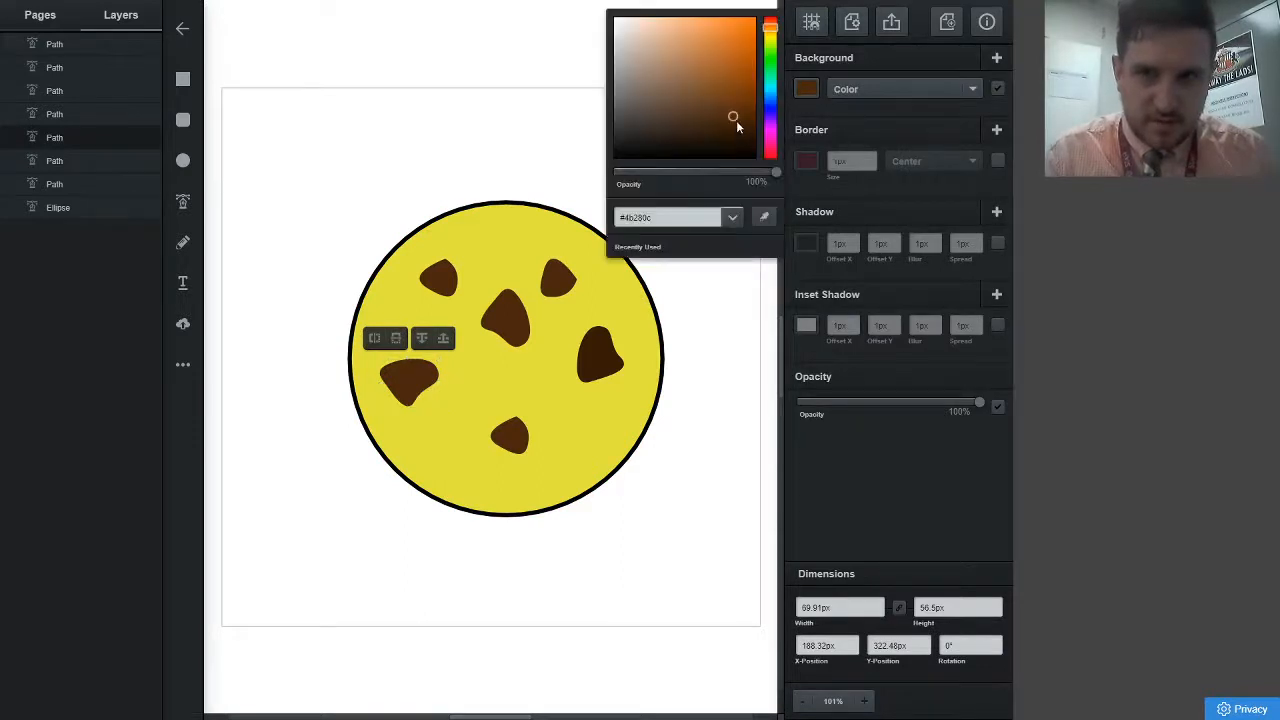
left_click_drag(733, 118, 747, 146)
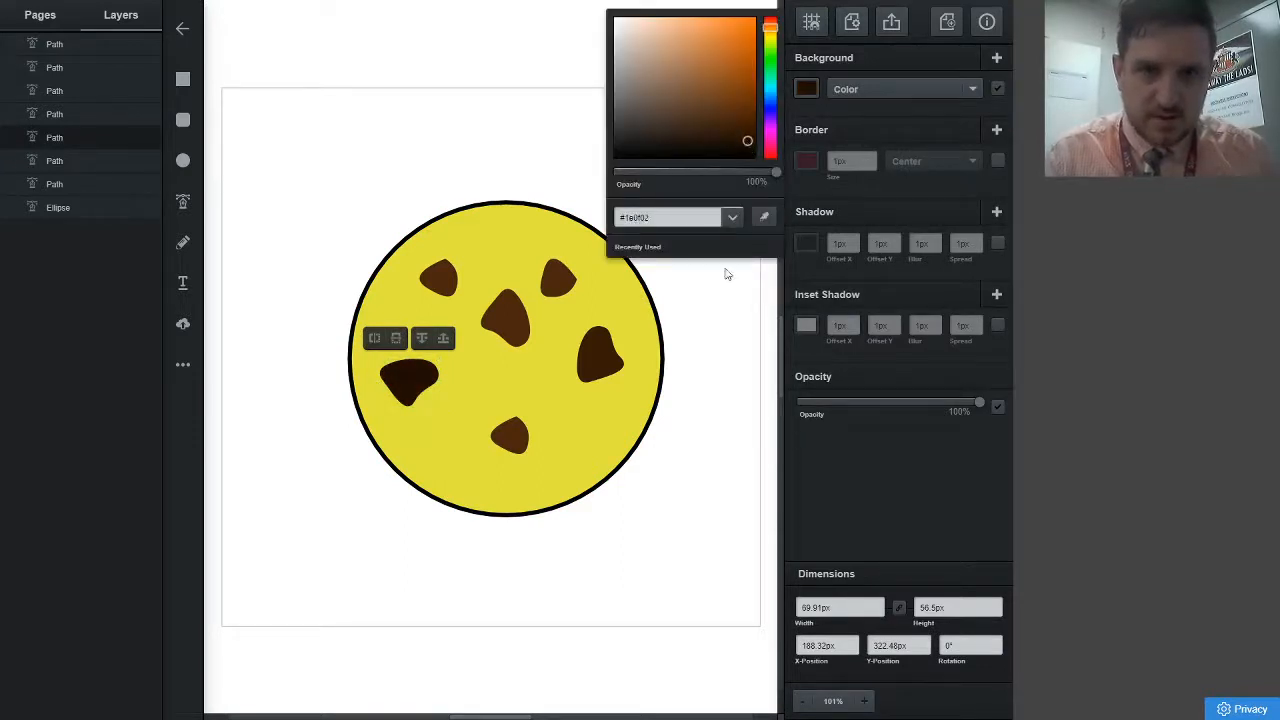
left_click(711, 360)
Move the bottom, centre and right brown shapes slightly lower to spread them evenly over the circle
left_click_drag(516, 432, 514, 476)
left_click_drag(502, 341, 500, 349)
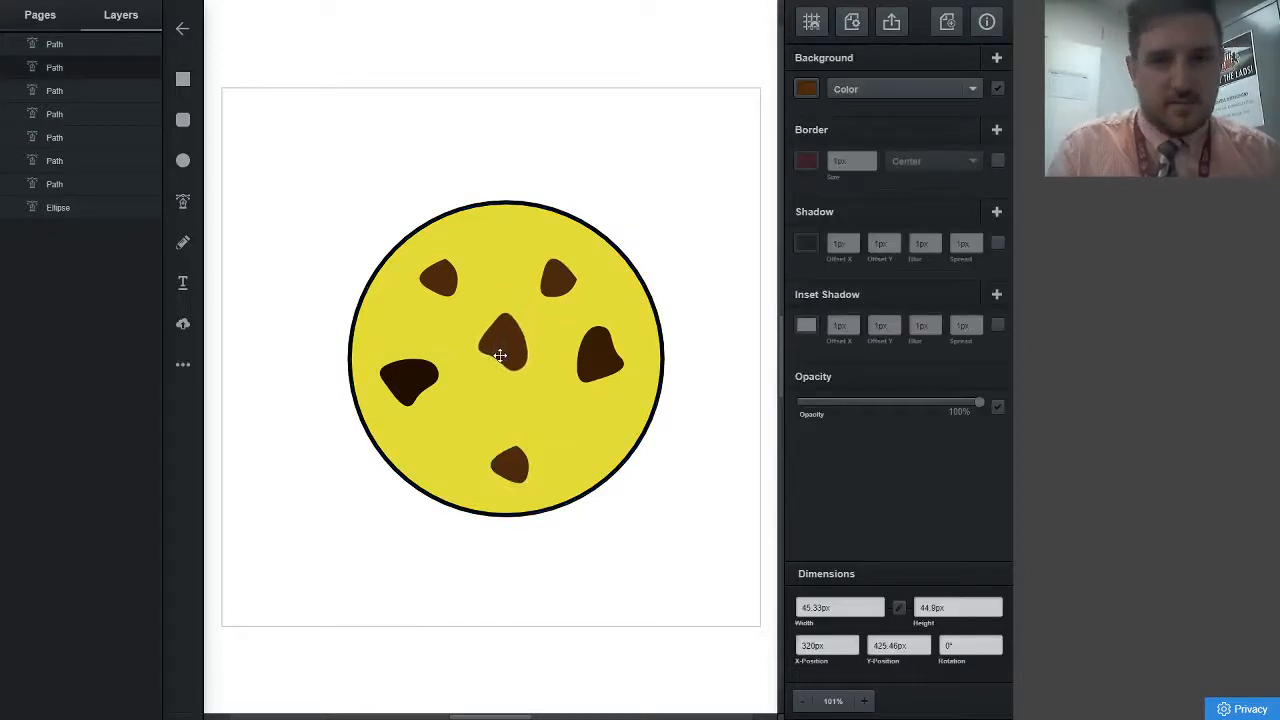
left_click_drag(591, 363, 591, 397)
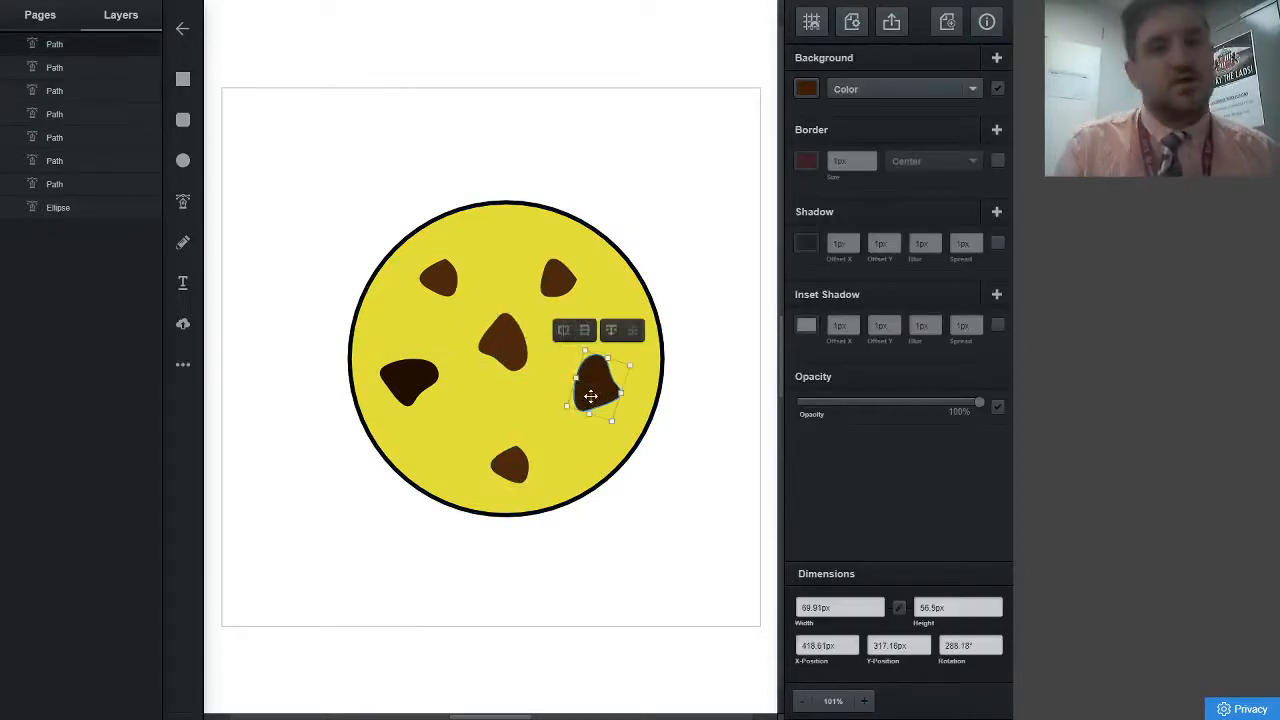
left_click(646, 577)
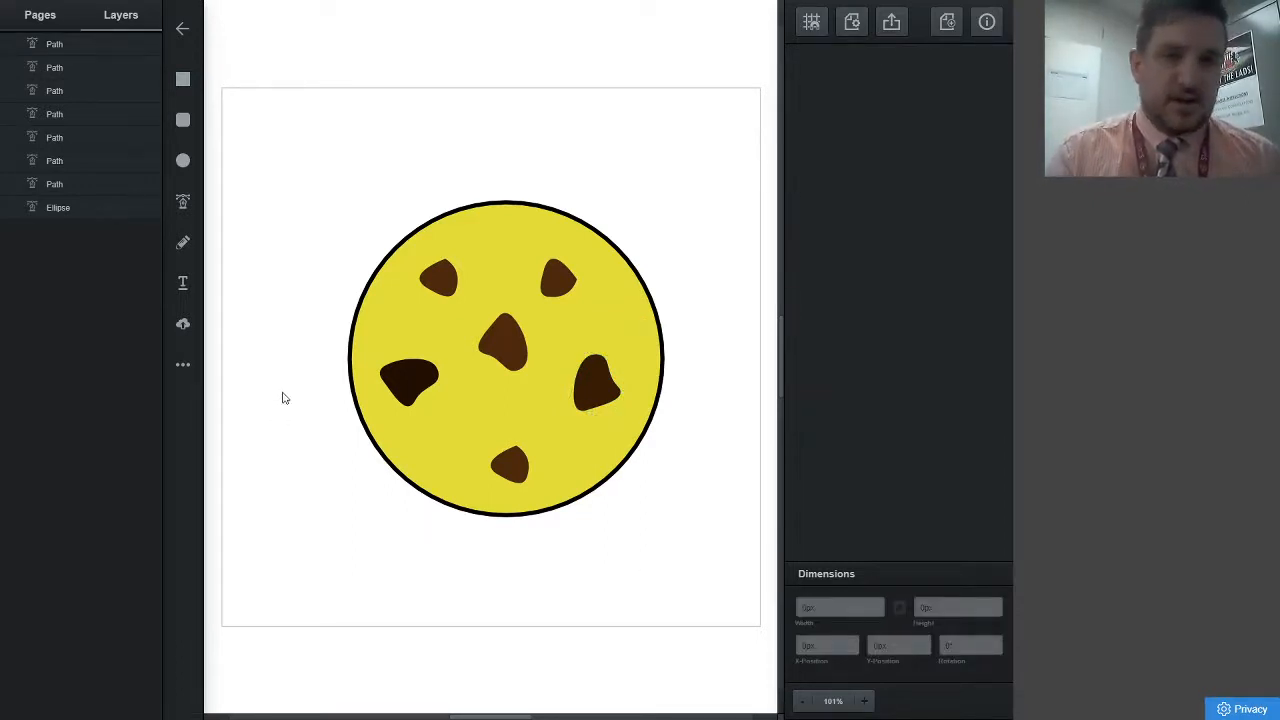
Add the text "YUM YUM COOKIES" above the circle
left_click(184, 287)
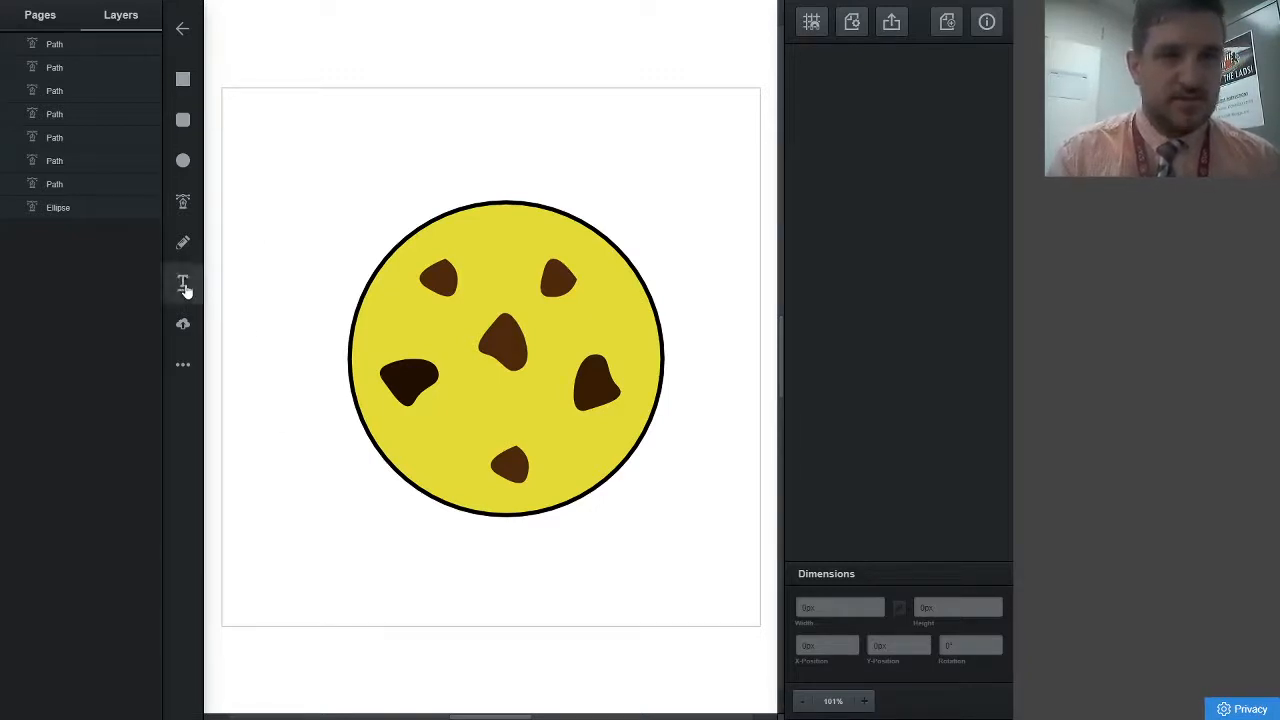
left_click(503, 169)
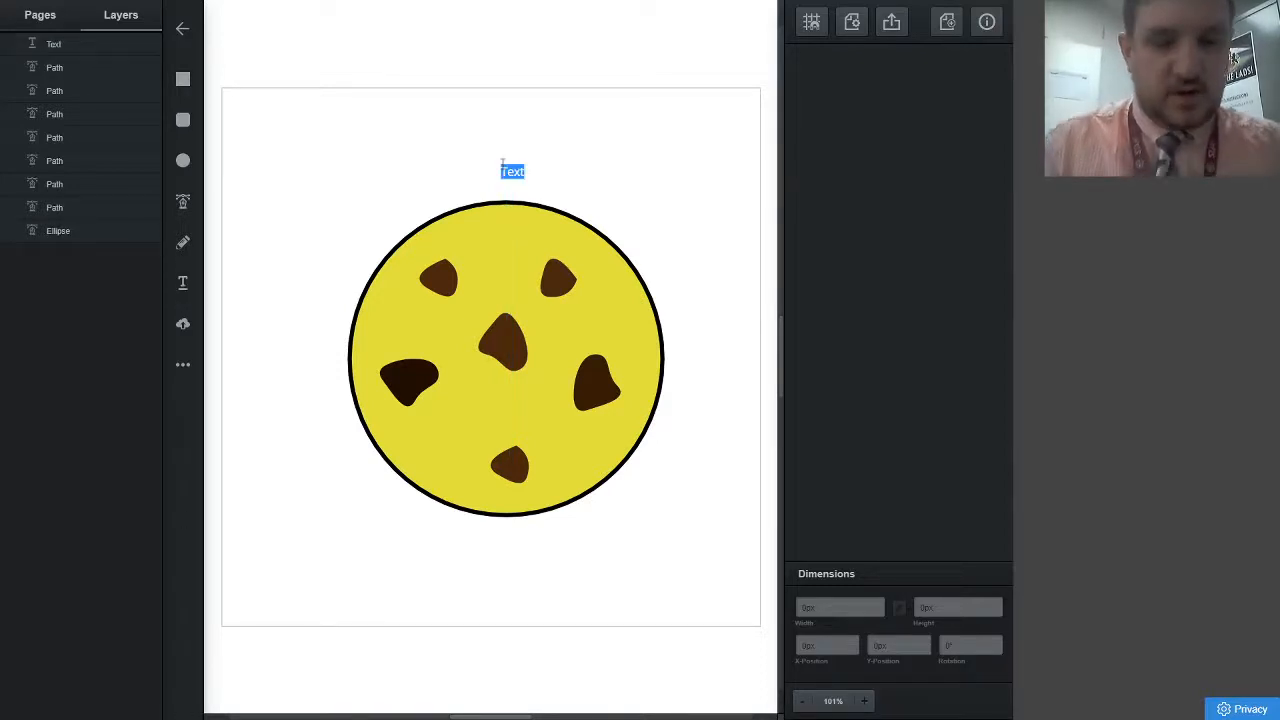
type("Yu")
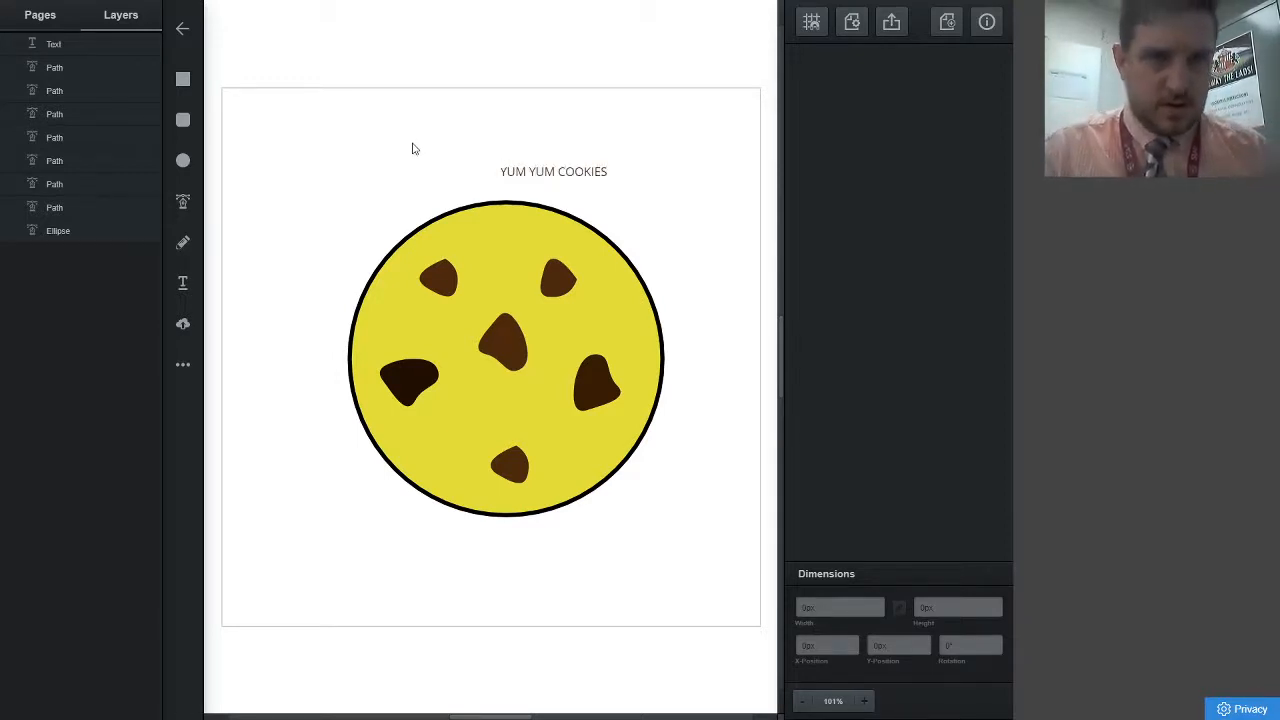
Move the "YUM YUM COOKIES" text so it sits centred just above the circle's top edge
left_click(506, 202)
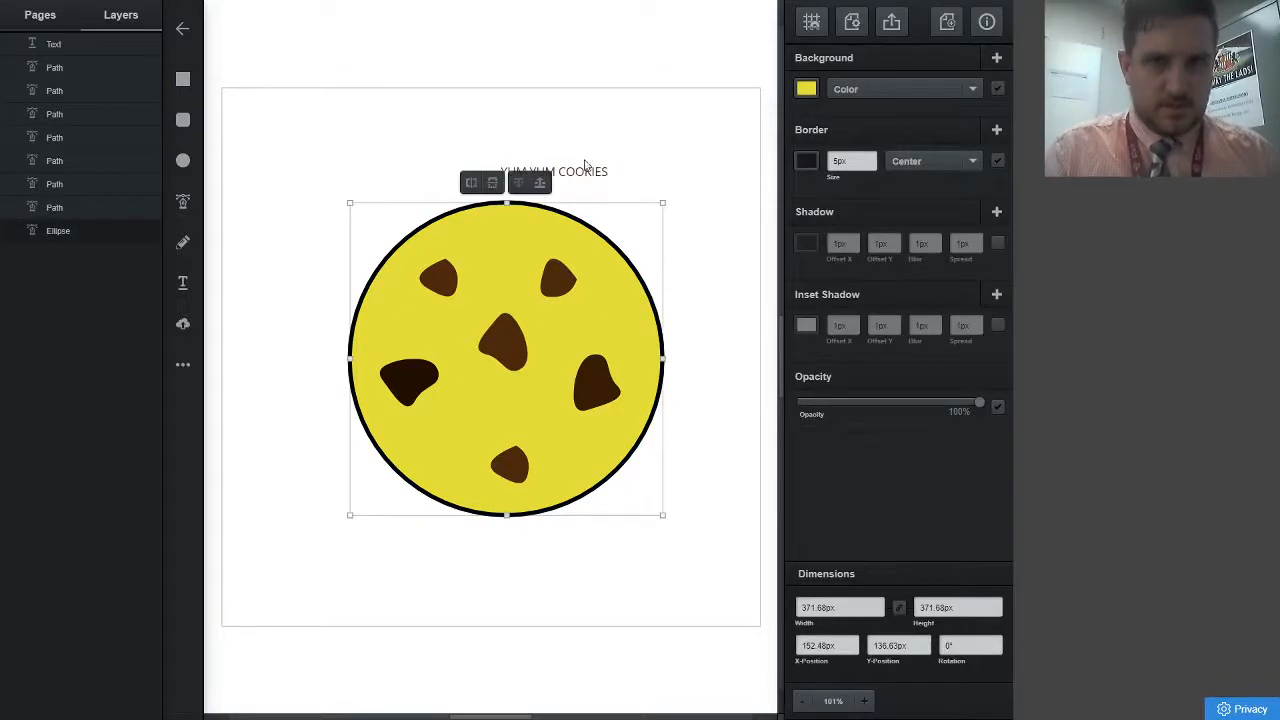
left_click(584, 170)
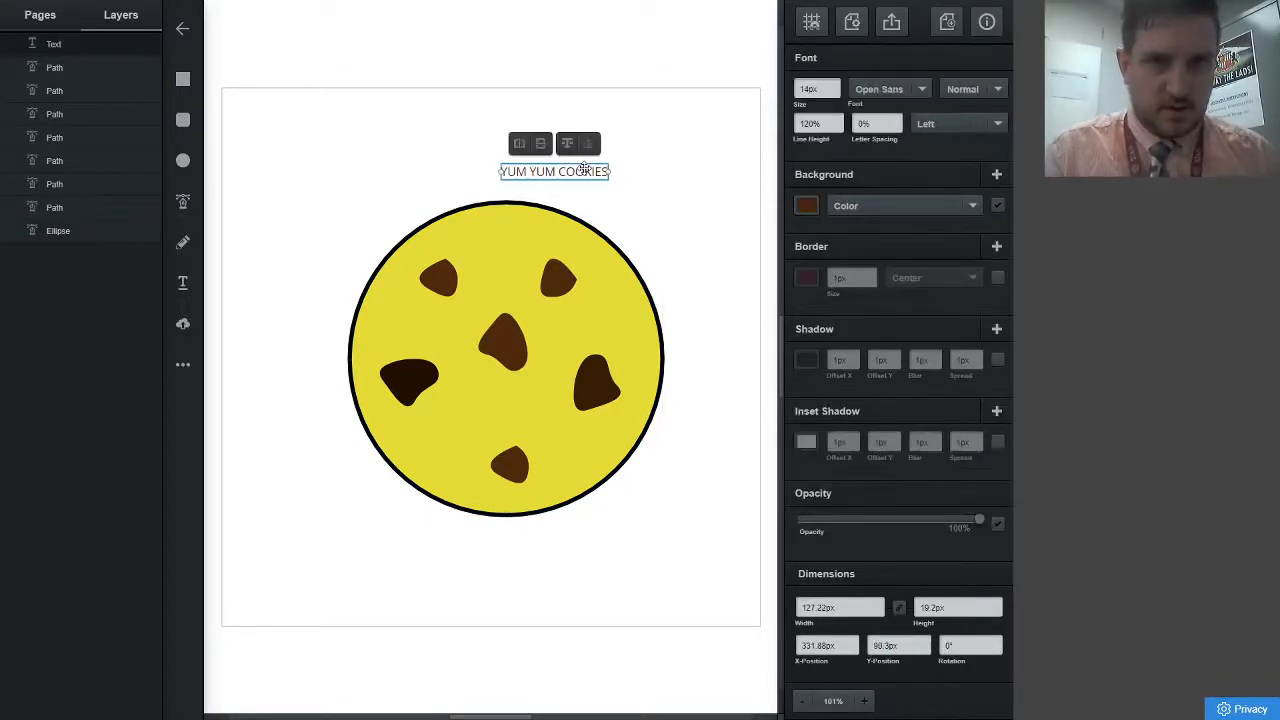
left_click_drag(585, 170, 530, 185)
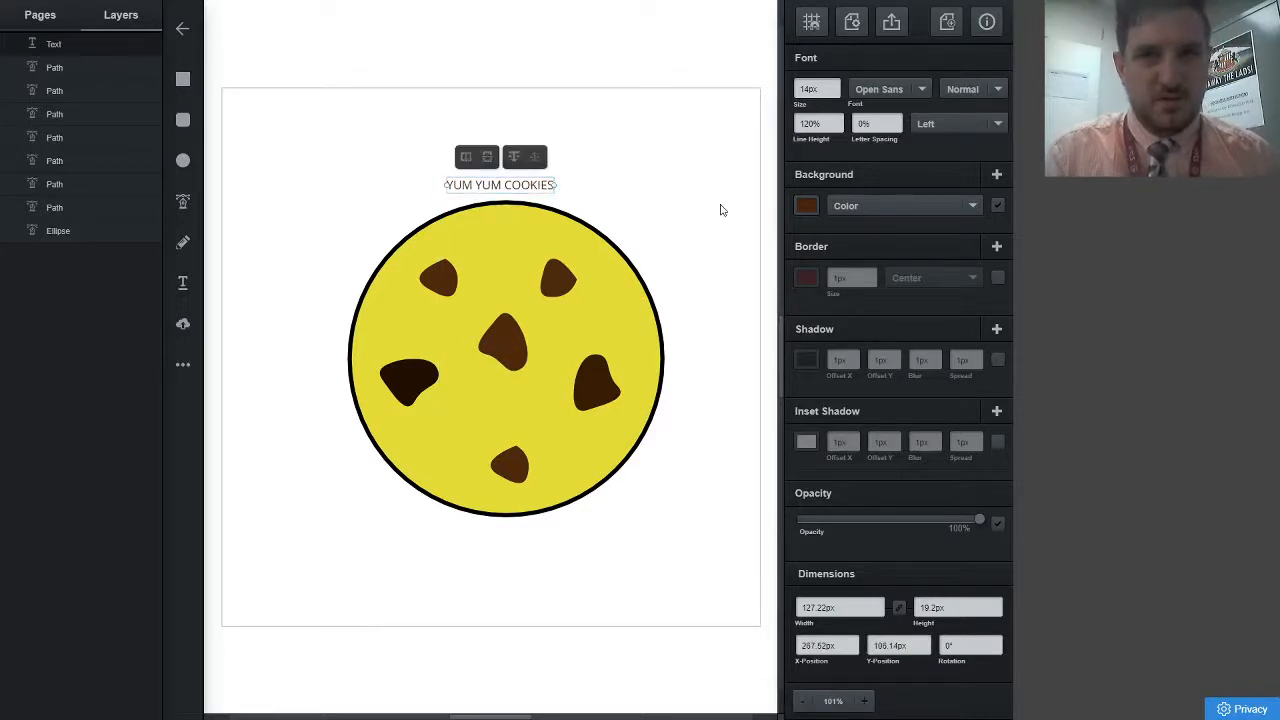
left_click(806, 90)
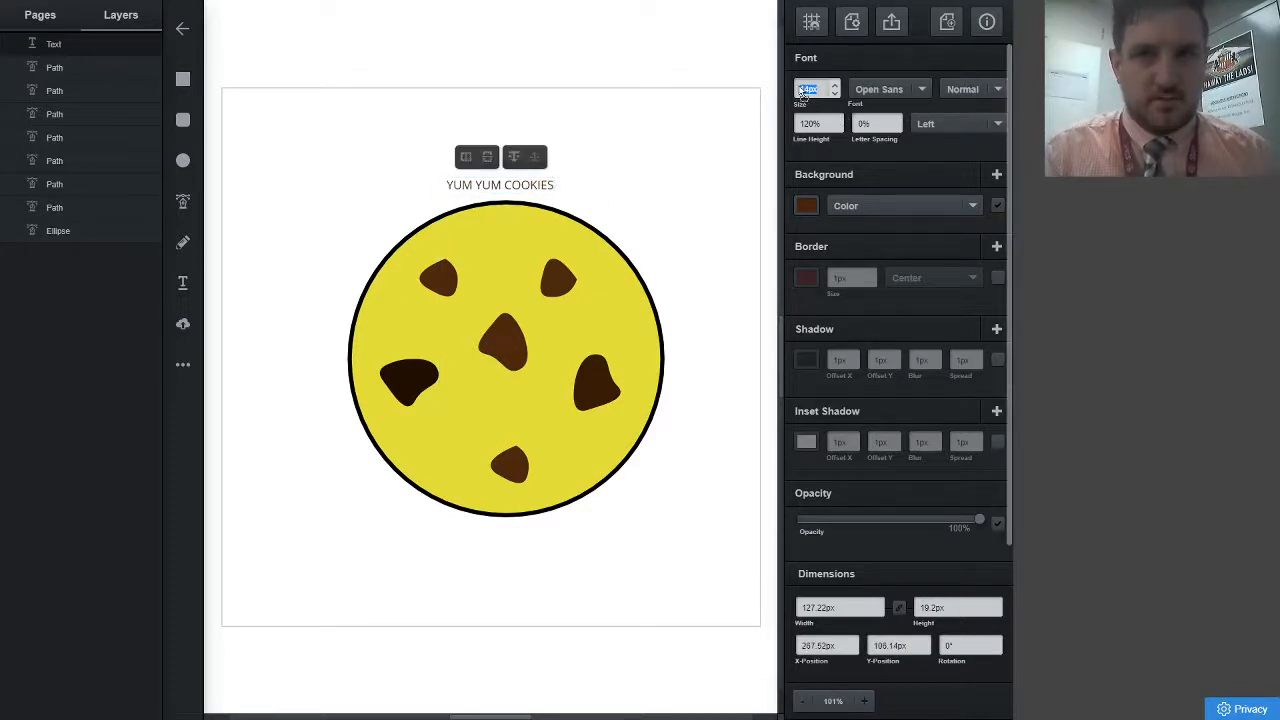
left_click(831, 88)
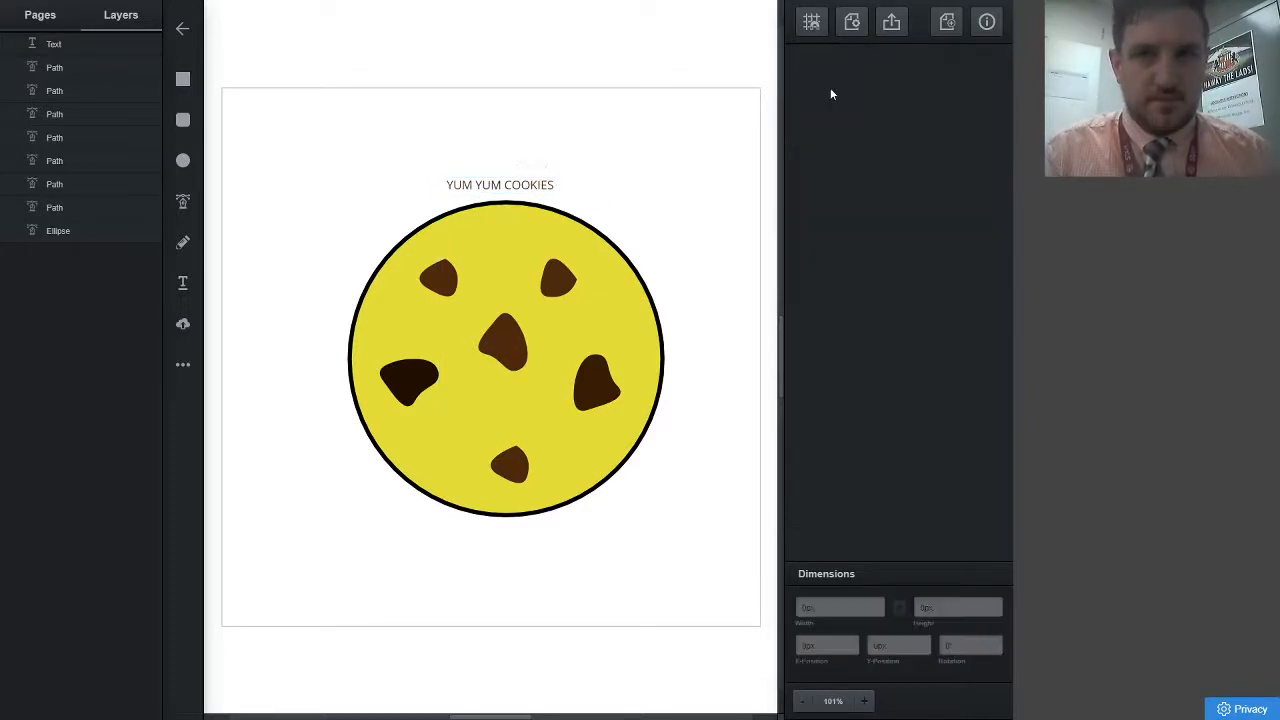
left_click(528, 189)
left_click(661, 194)
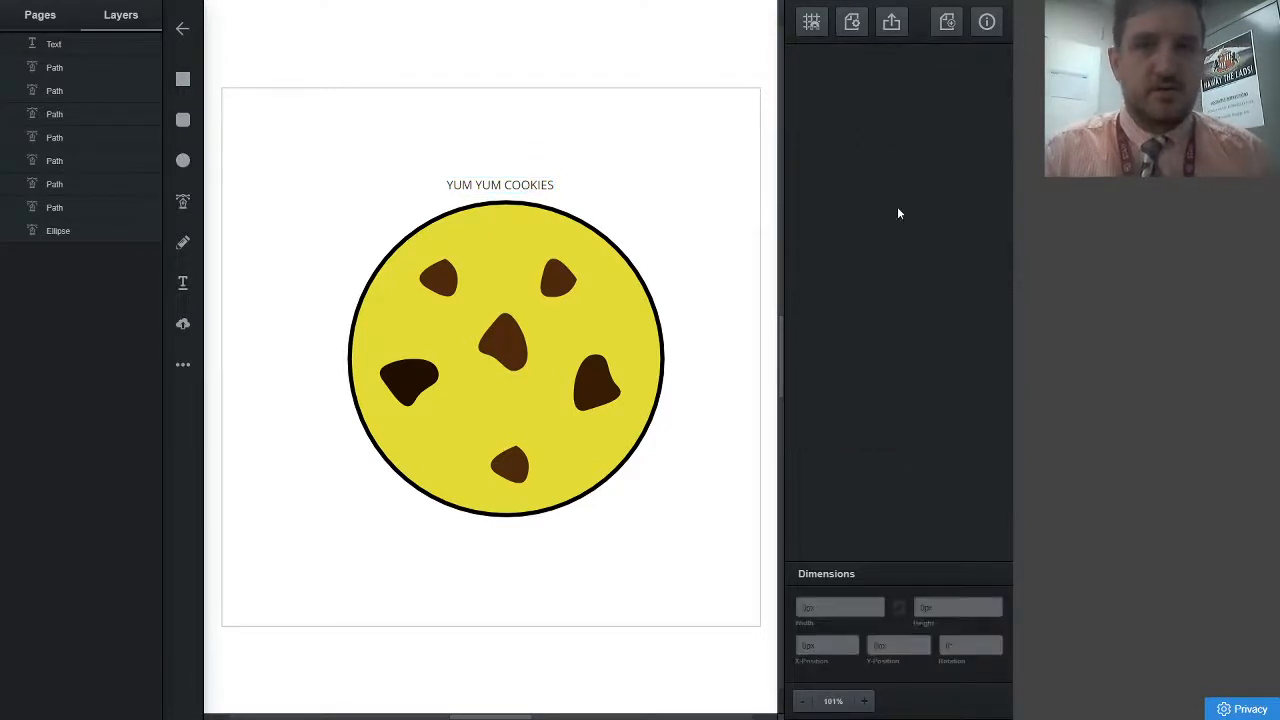
Set the font size of the "YUM YUM COOKIES" text to 50px and centre it just above the circle
left_click(520, 180)
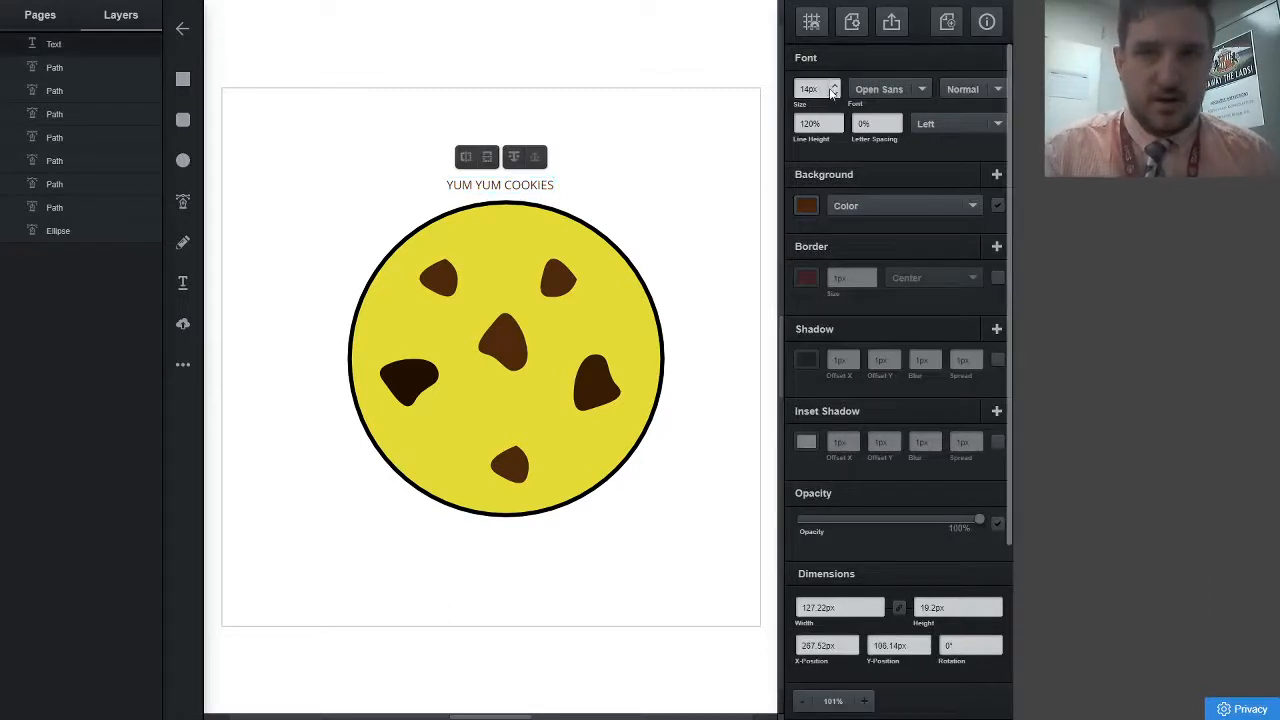
double_click(829, 89)
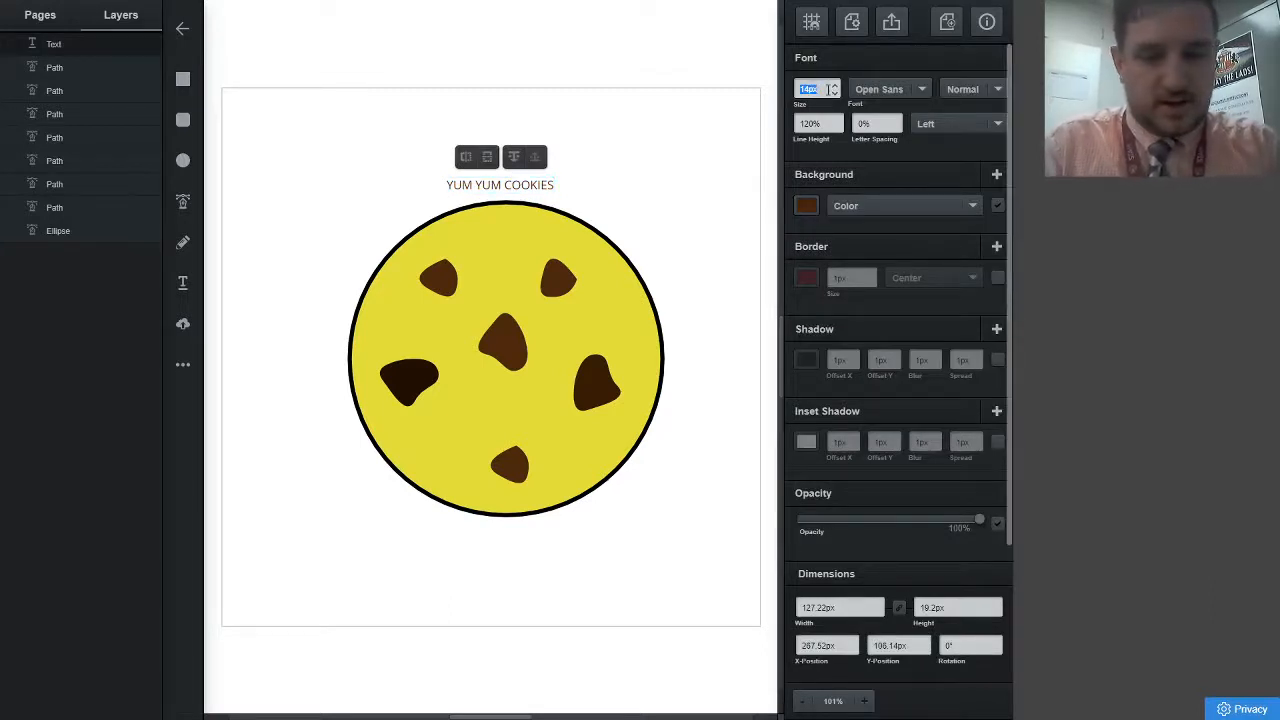
type("70")
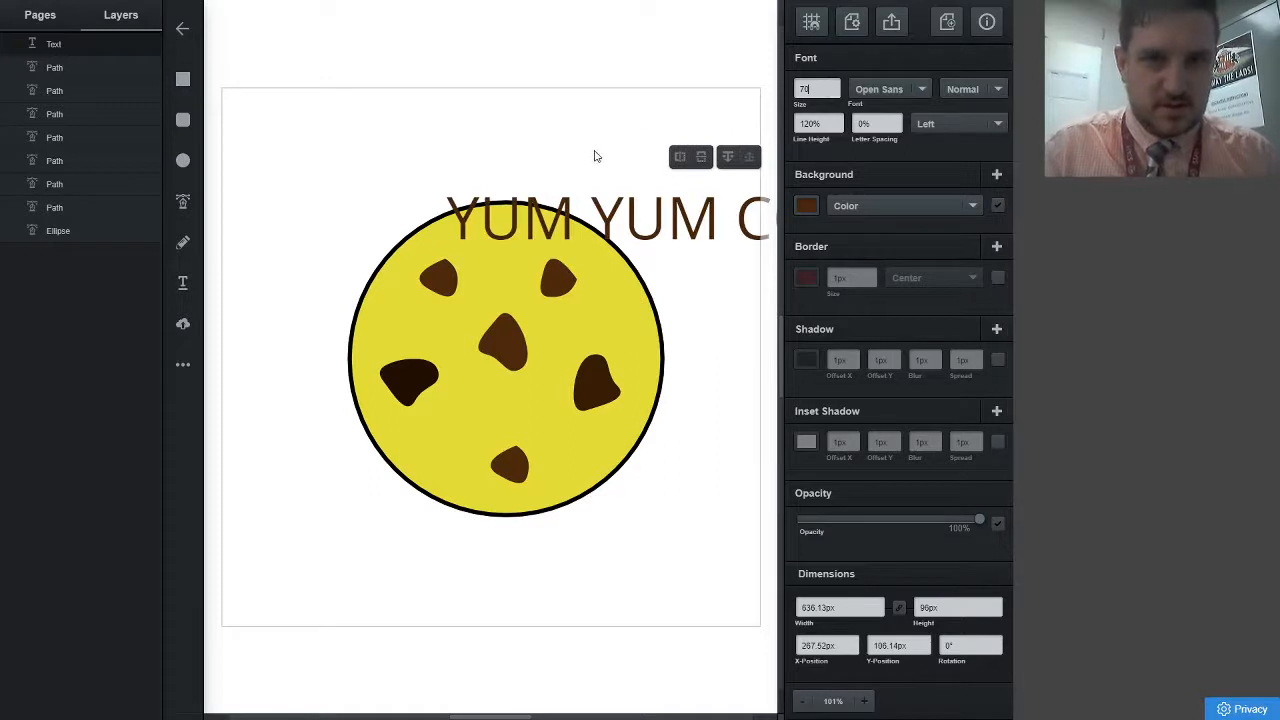
left_click_drag(572, 212, 372, 169)
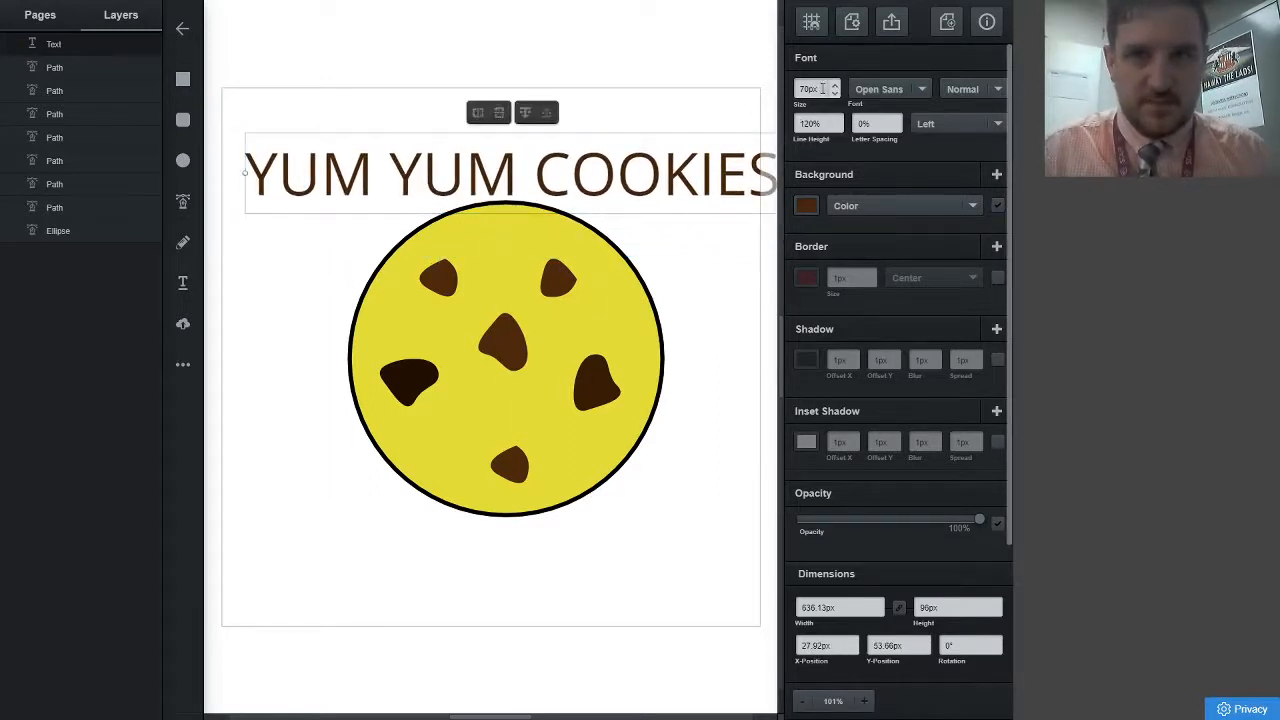
left_click(822, 88)
type("50")
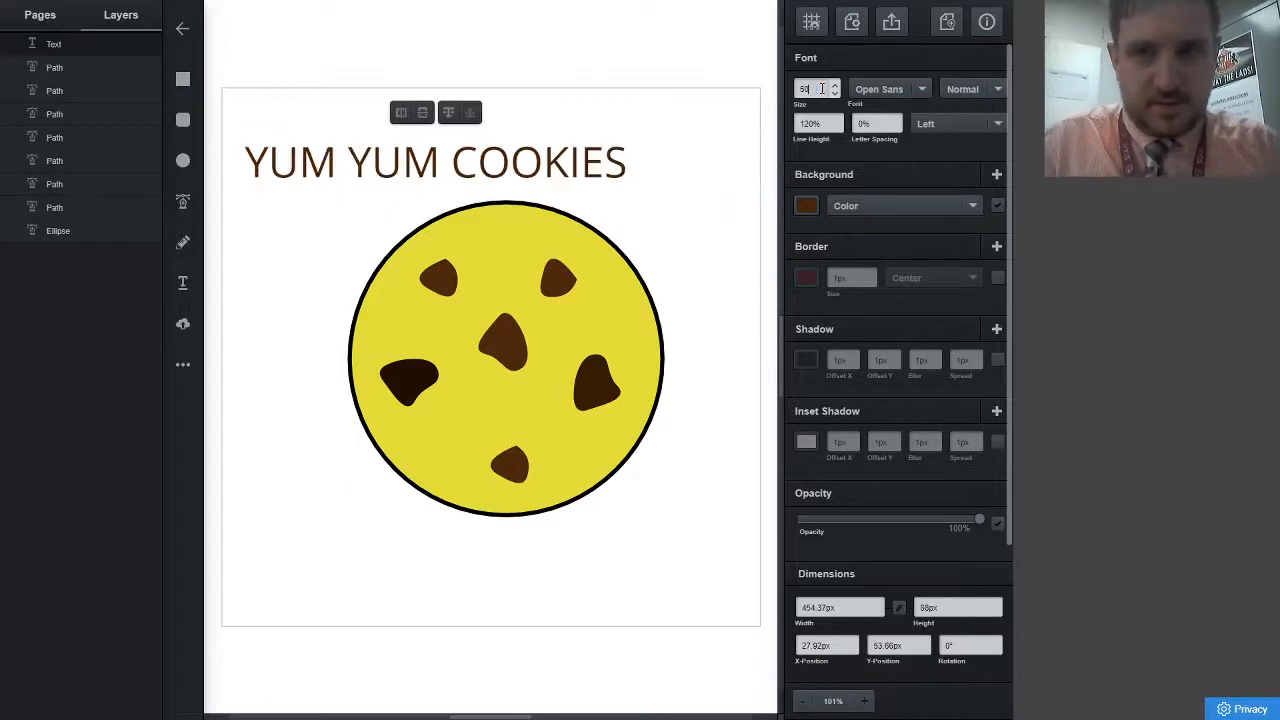
left_click_drag(617, 160, 645, 160)
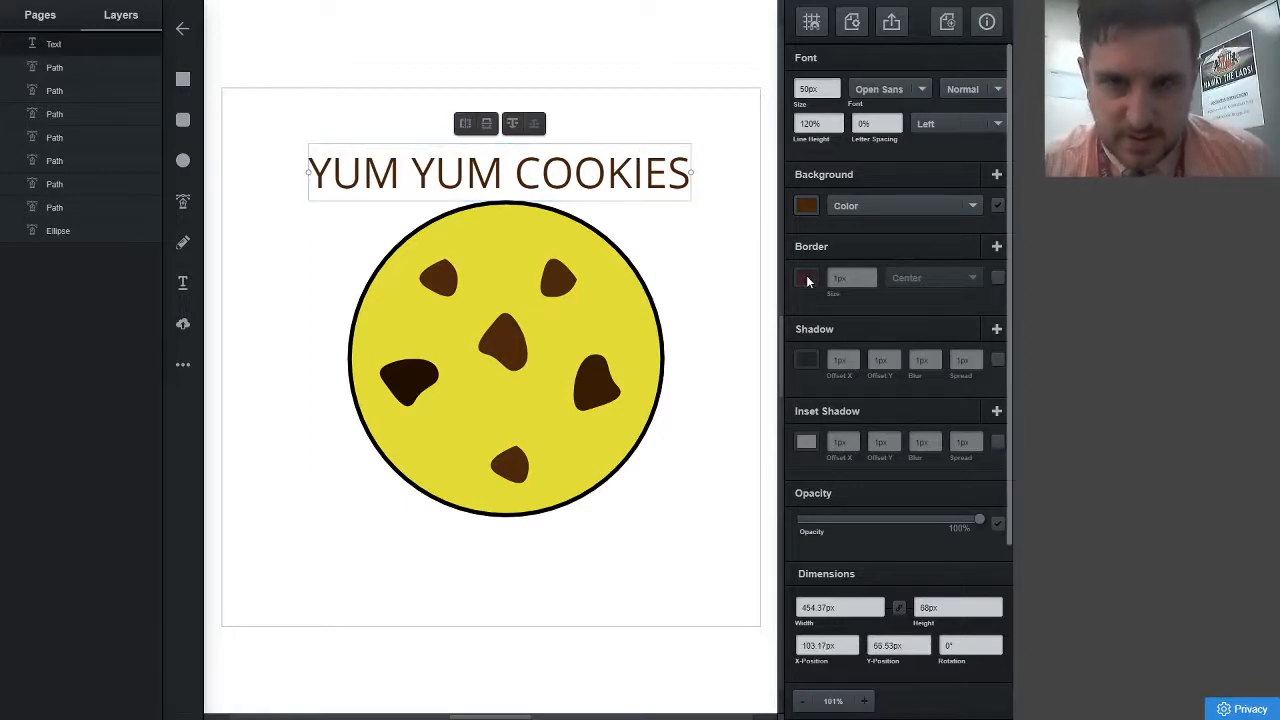
Enable a border on the "YUM YUM COOKIES" text and colour it bright magenta #ff00ed
left_click(999, 276)
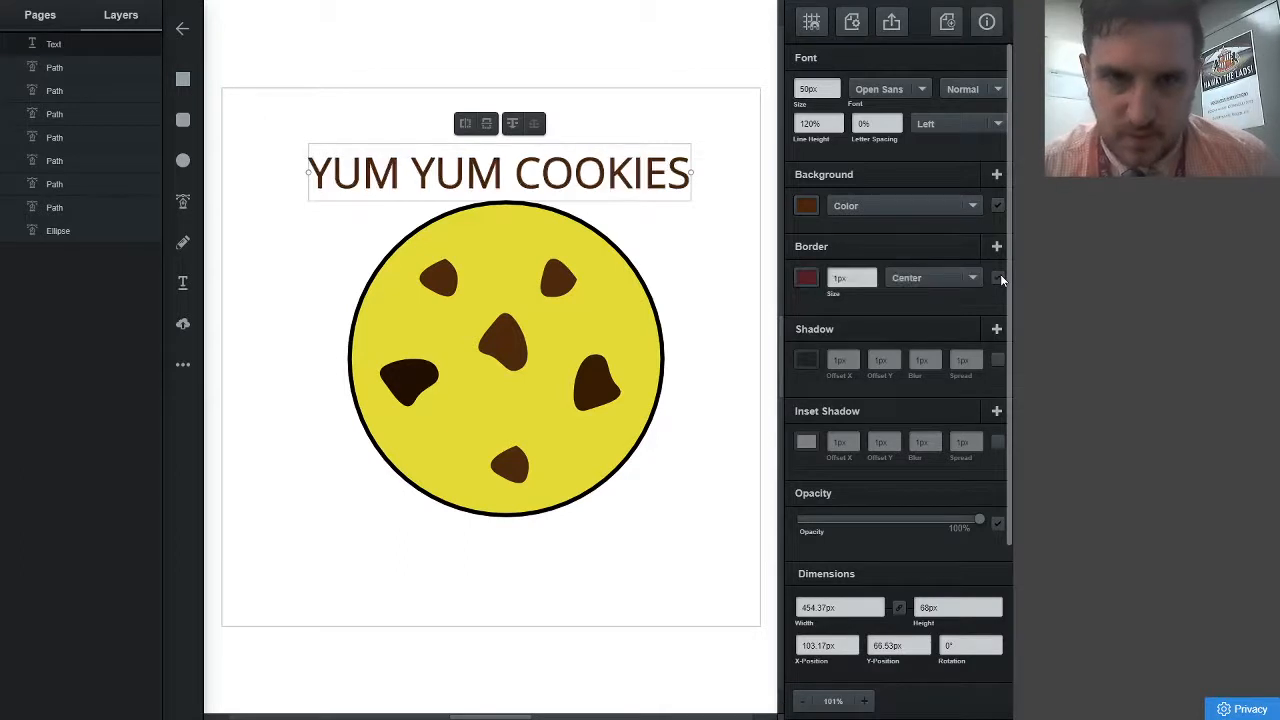
left_click(807, 279)
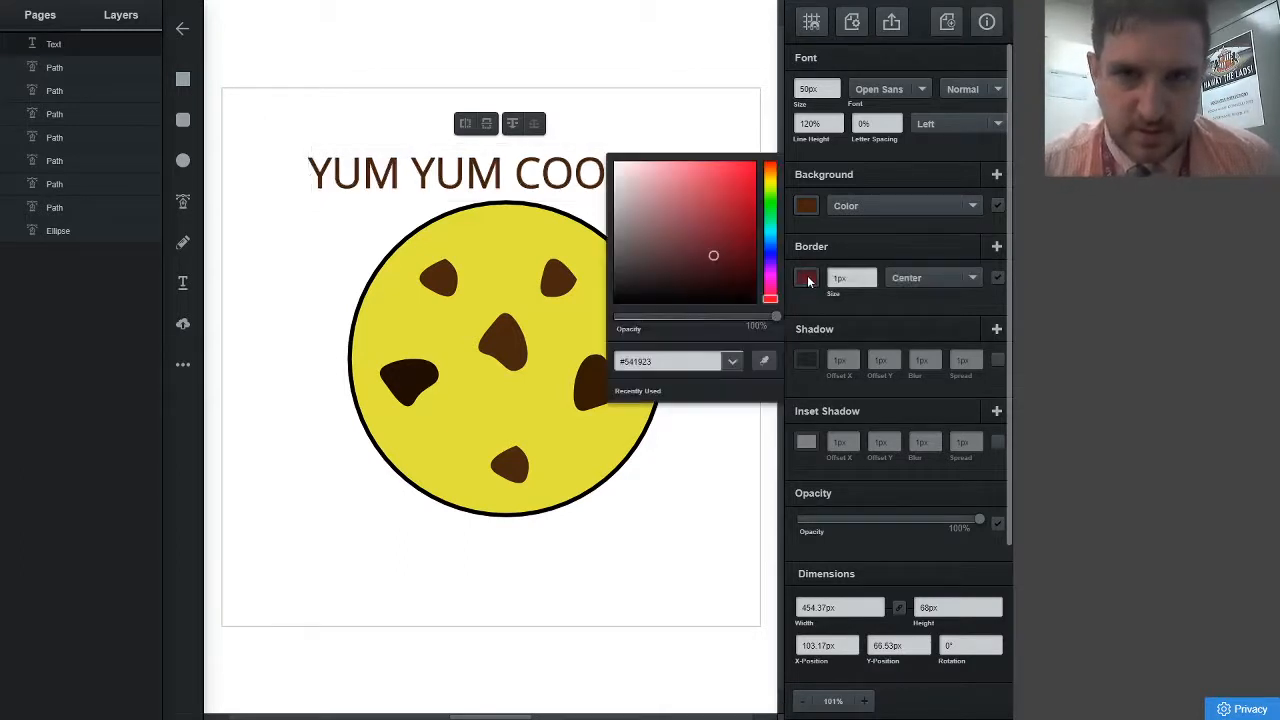
left_click_drag(735, 174, 756, 173)
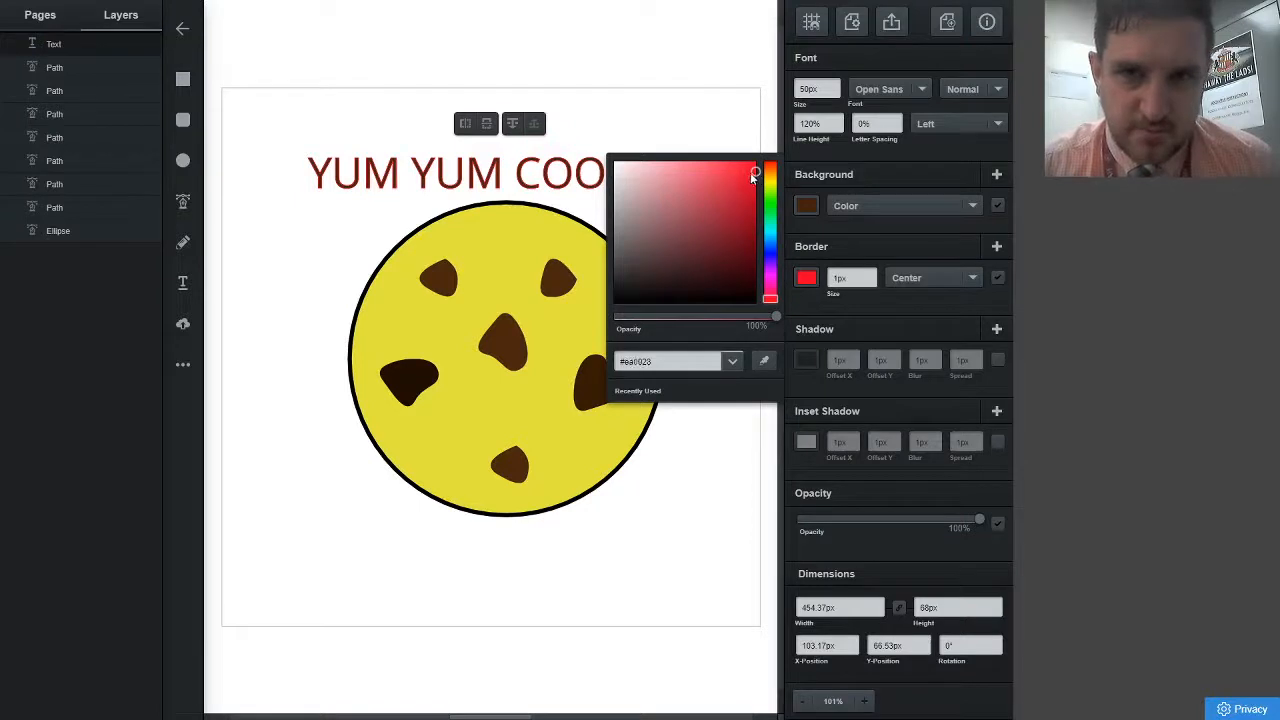
mouse_move(750, 176)
left_mouse_down()
mouse_move(750, 214)
mouse_move(766, 160)
left_mouse_up()
left_click(770, 283)
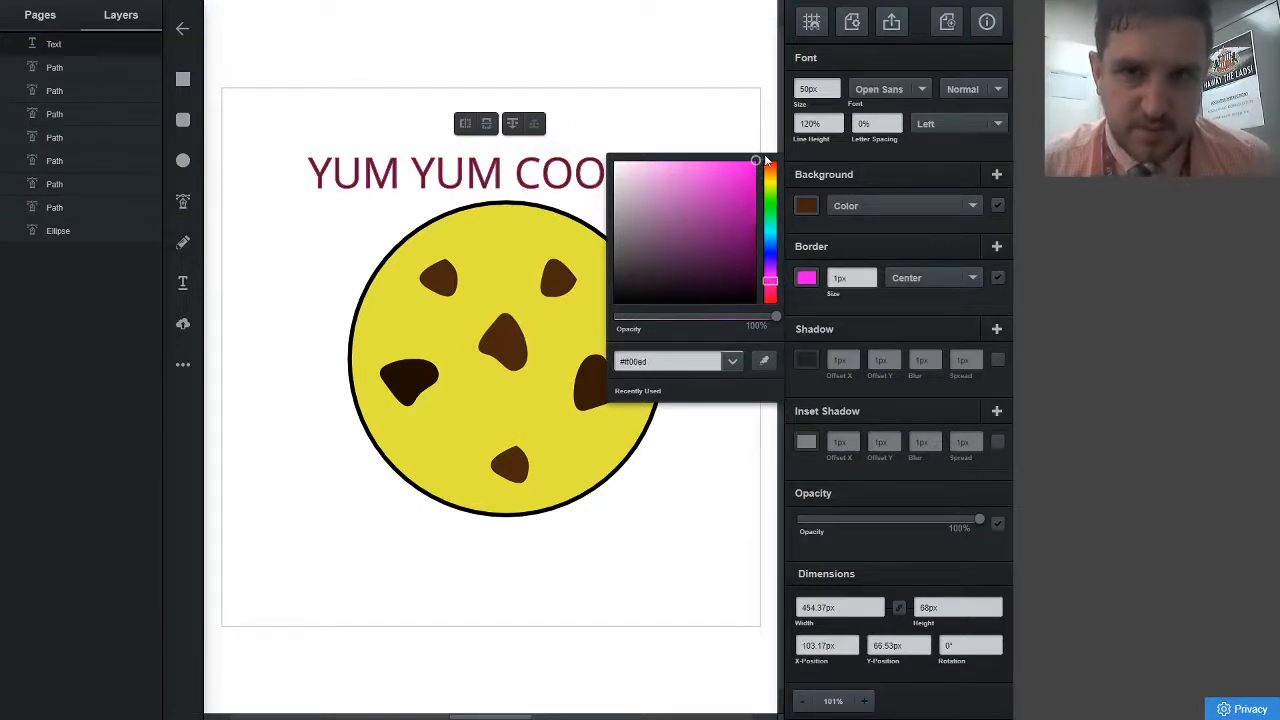
Set the text border's size to 4px and its position to Outside
left_click(872, 276)
left_click(872, 276)
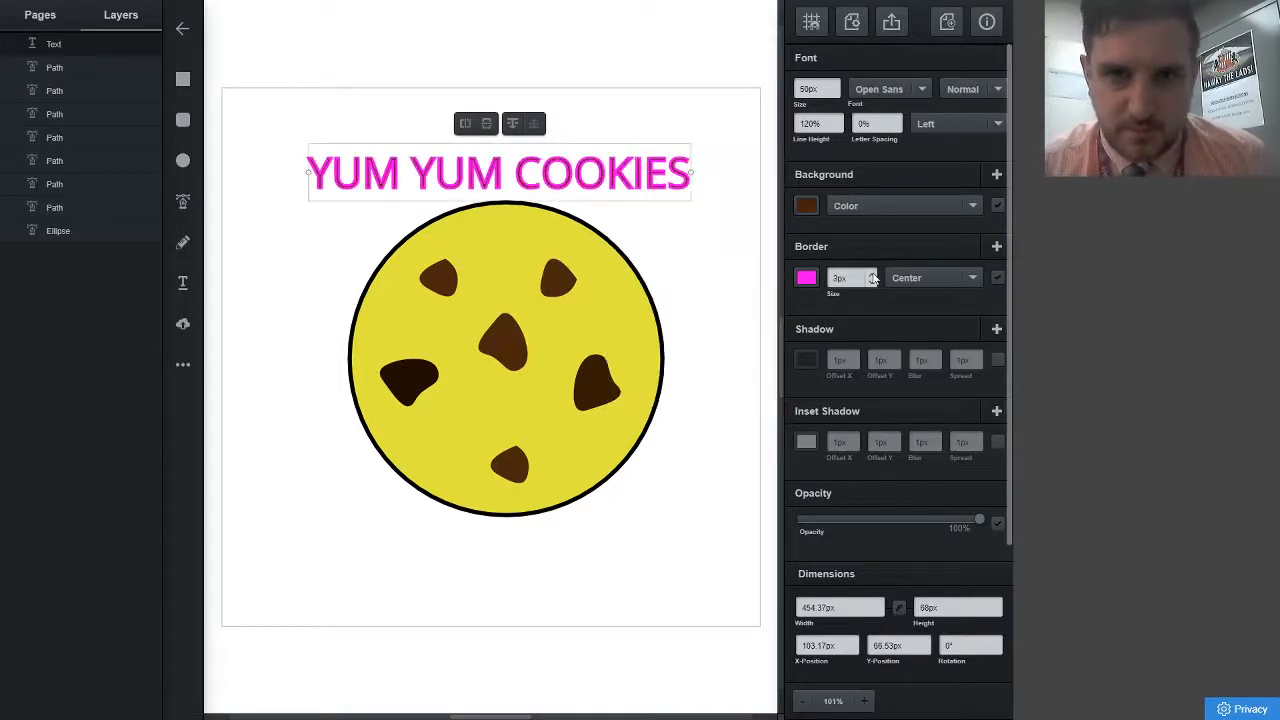
left_click(872, 276)
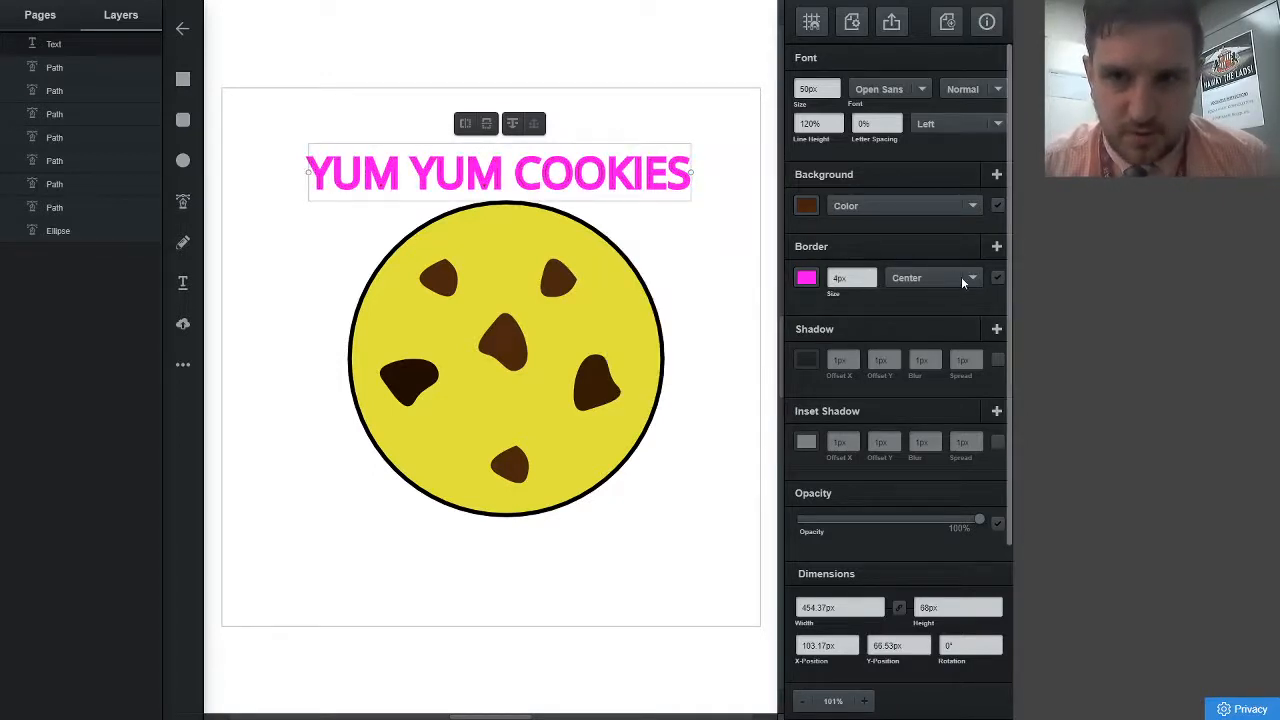
left_click(961, 277)
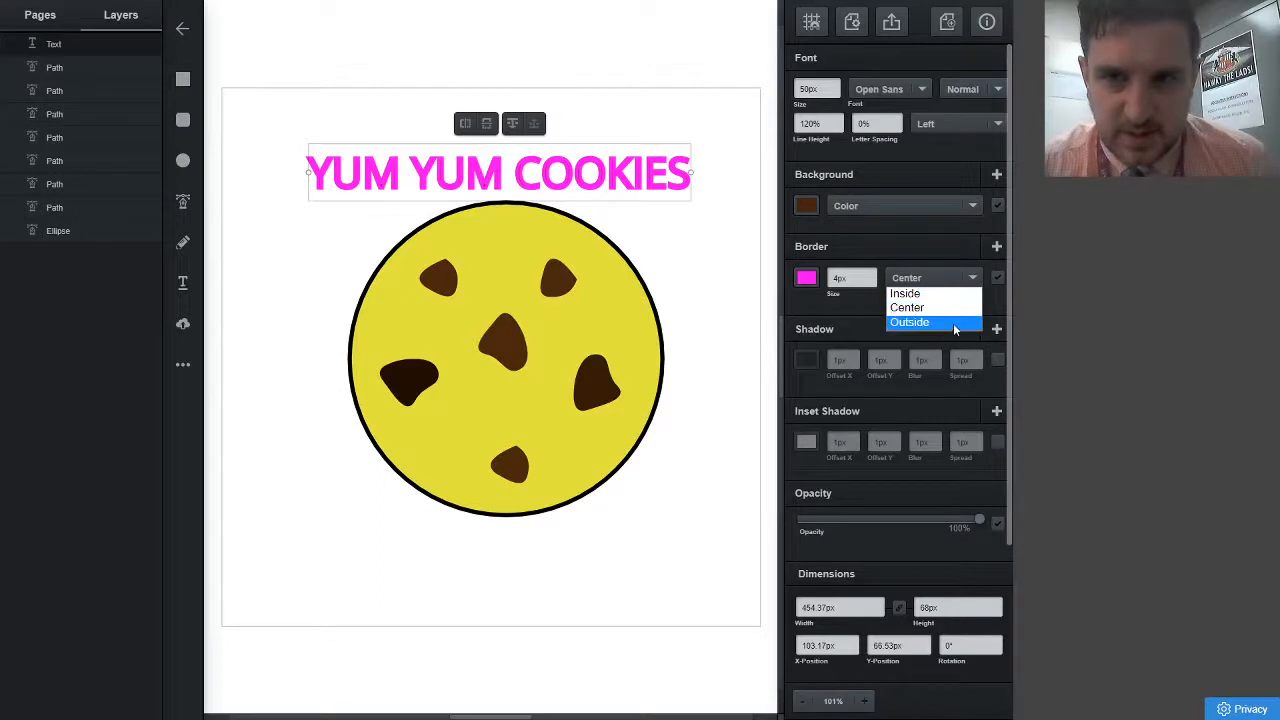
left_click(953, 323)
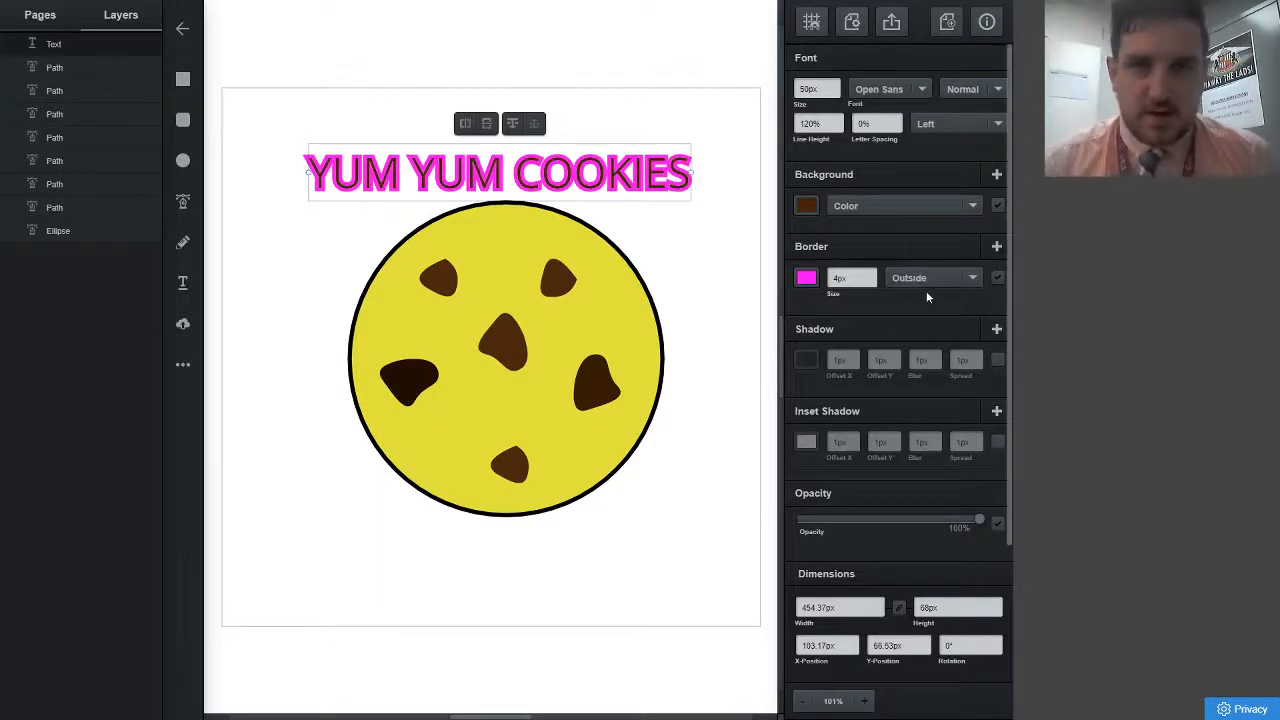
Change the background colour of the "YUM YUM COOKIES" text to white
left_click(810, 210)
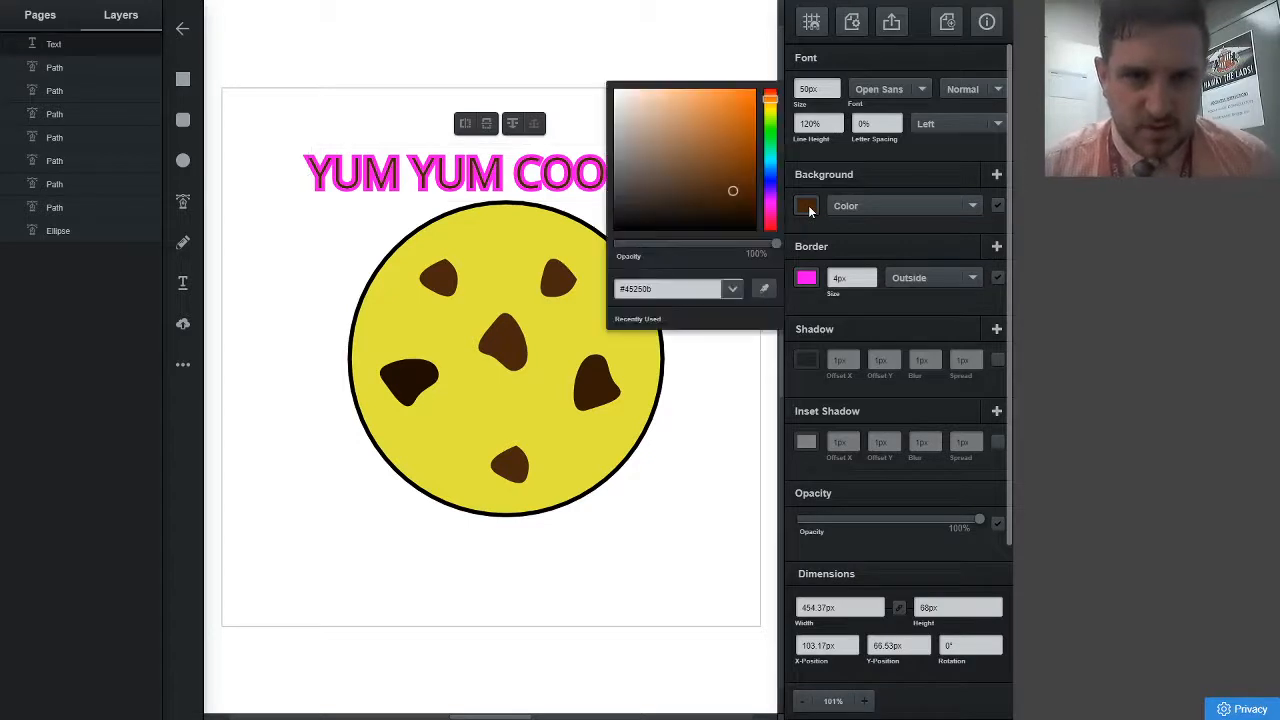
left_click_drag(684, 120, 596, 71)
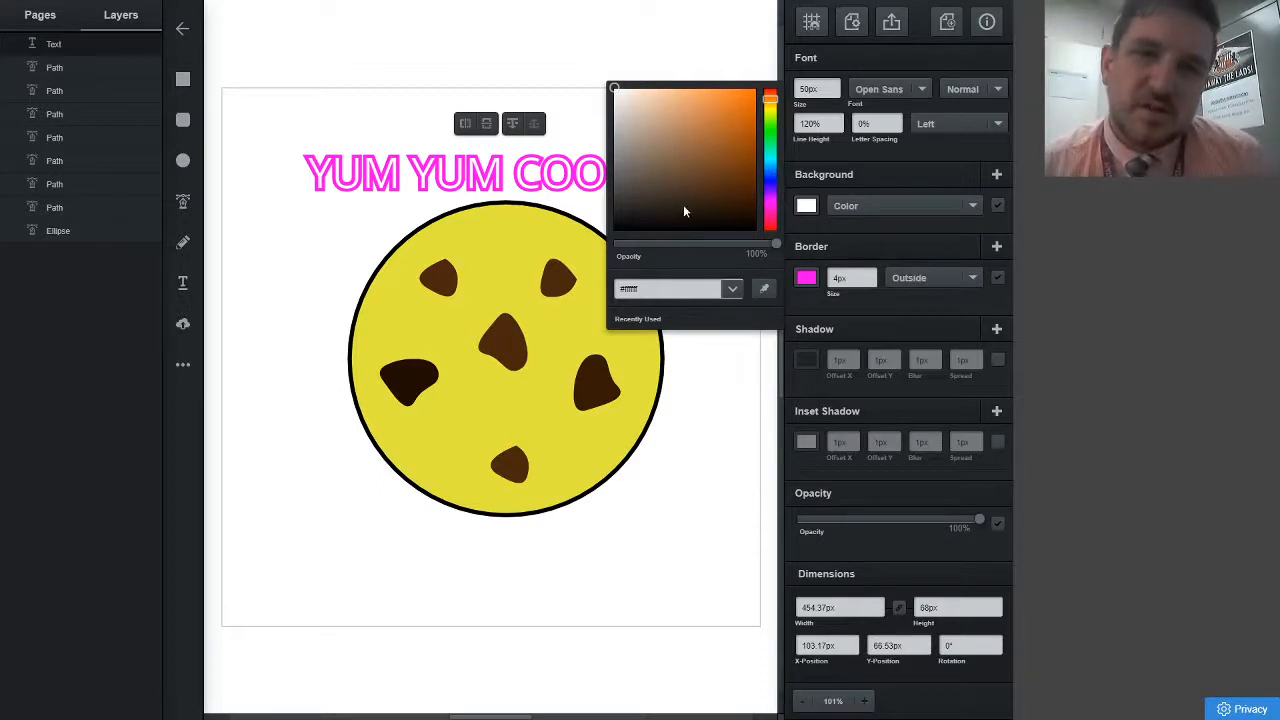
mouse_move(683, 205)
left_mouse_down()
mouse_move(753, 104)
mouse_move(582, 70)
left_mouse_up()
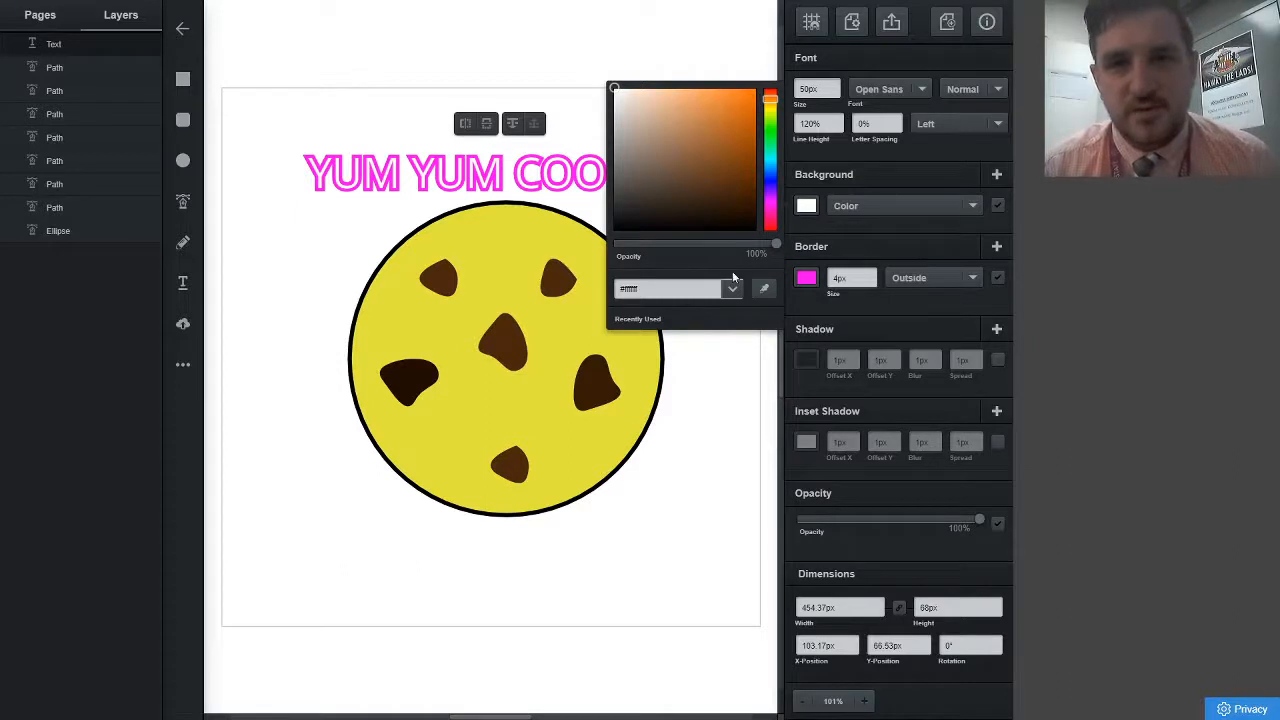
Sample the text's border colour from the dark brown chip at the circle's right side and move the text just below the circle
left_click(810, 281)
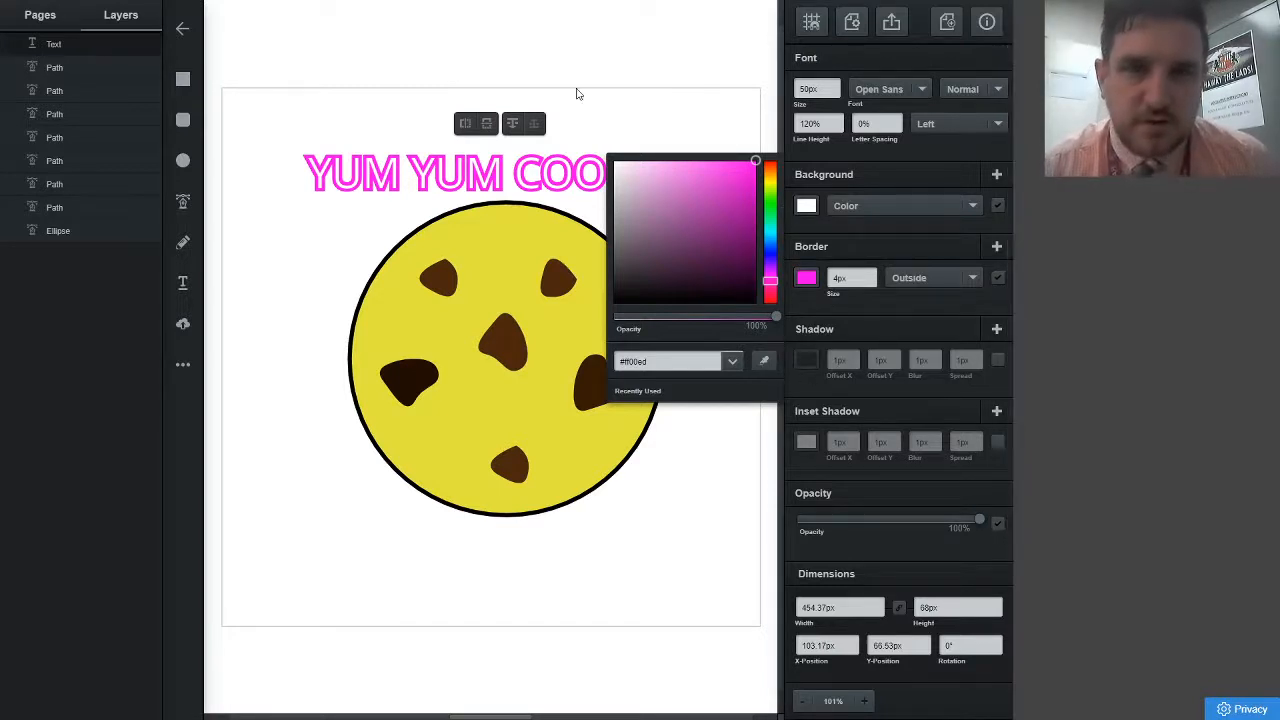
left_click(760, 362)
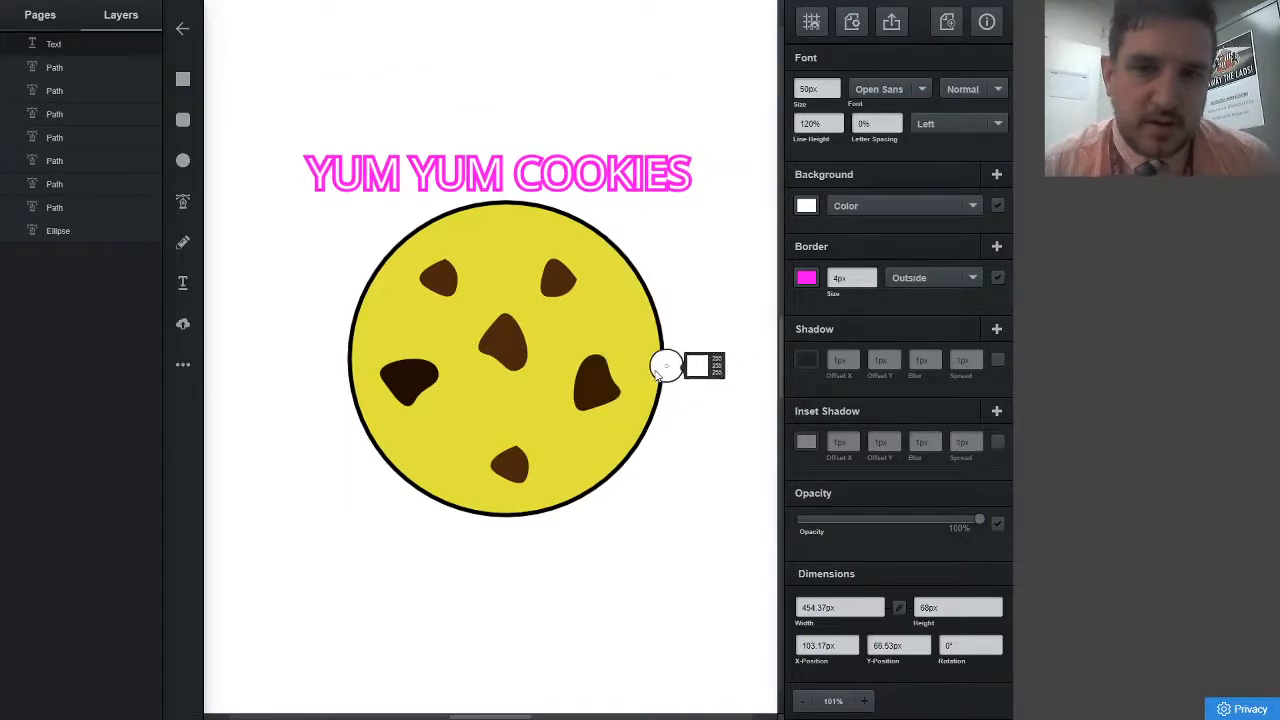
left_click(590, 387)
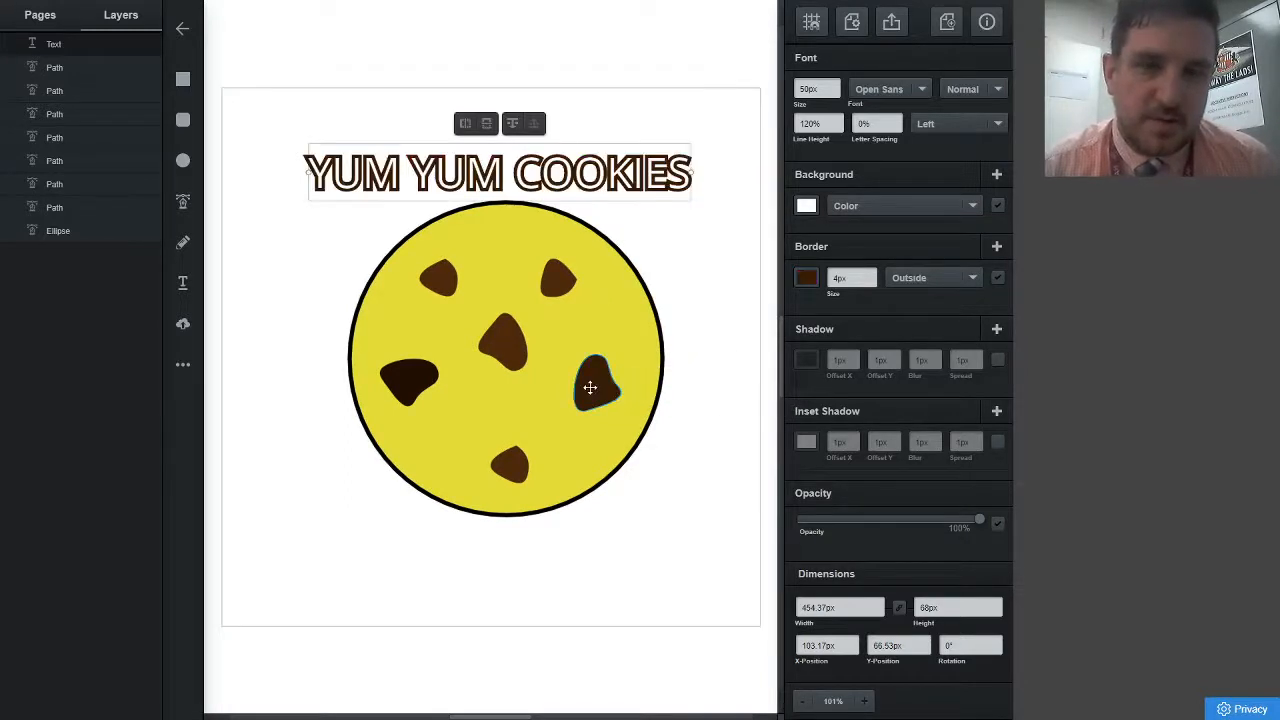
left_click(700, 267)
left_click_drag(634, 199, 665, 541)
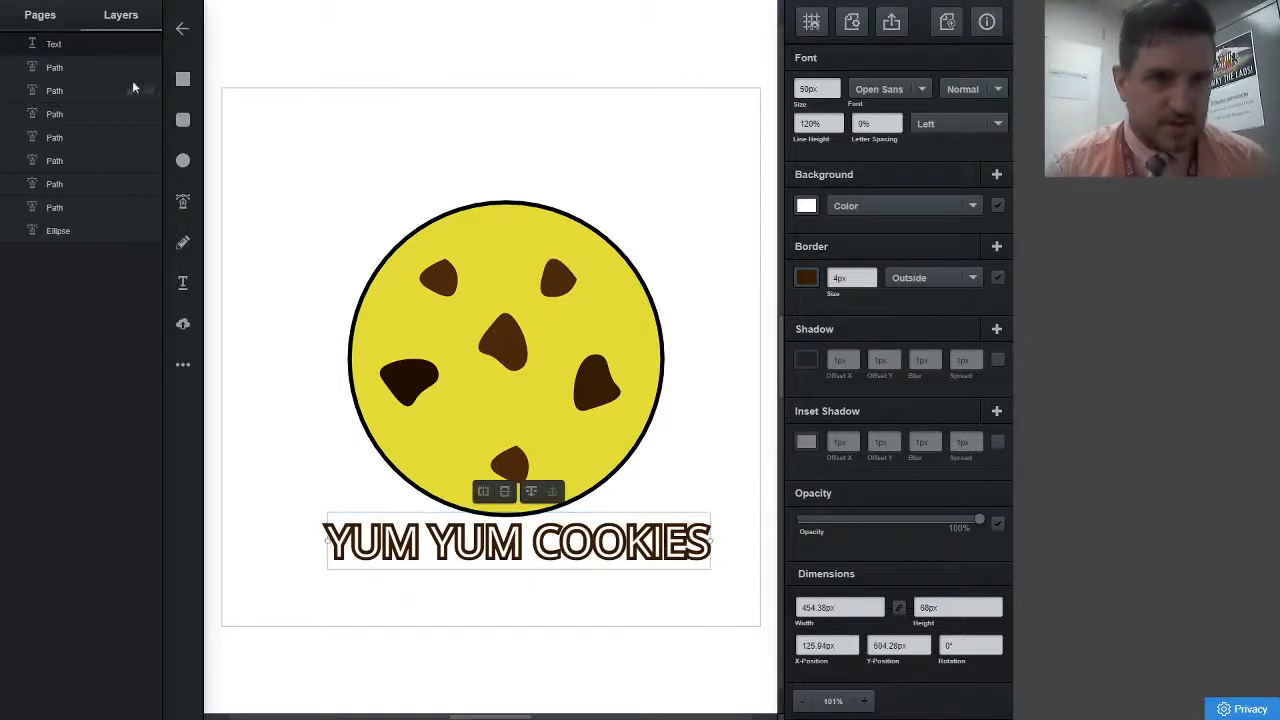
Add the small light-orange text "THE BEST COOKIES IN TOWN" beneath the "YUM YUM COOKIES" title
left_click(184, 284)
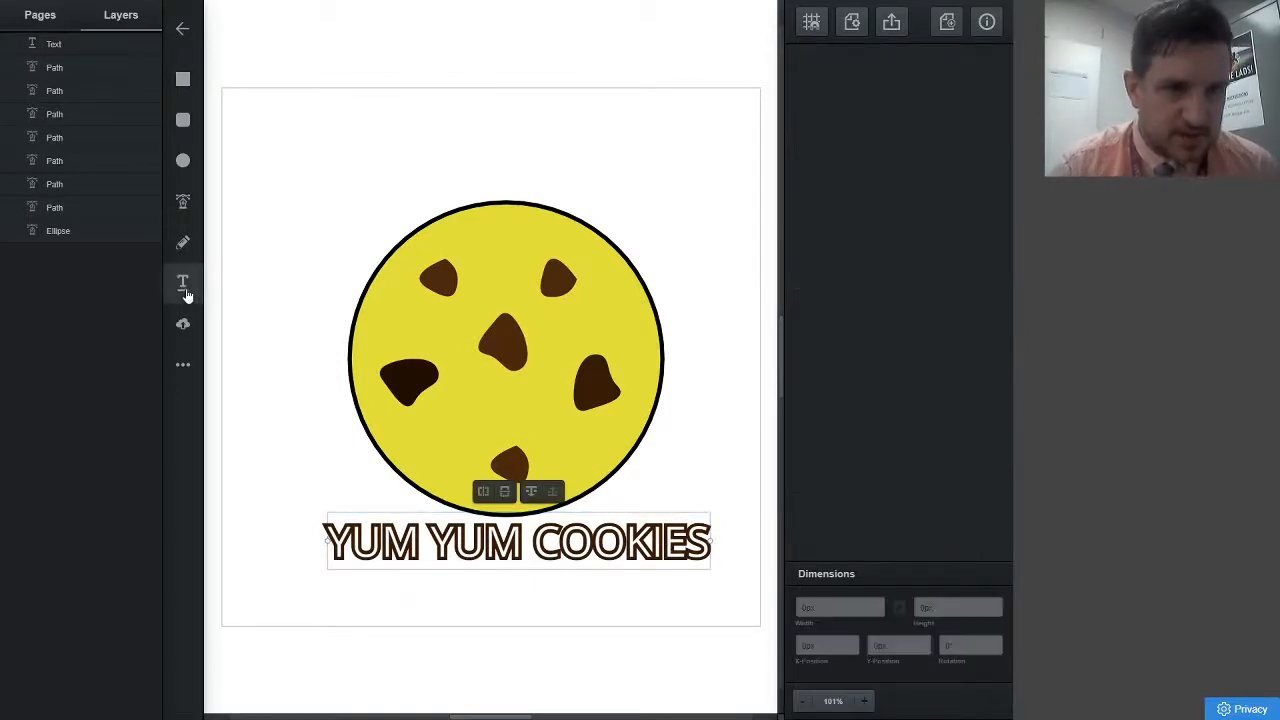
left_click(510, 590)
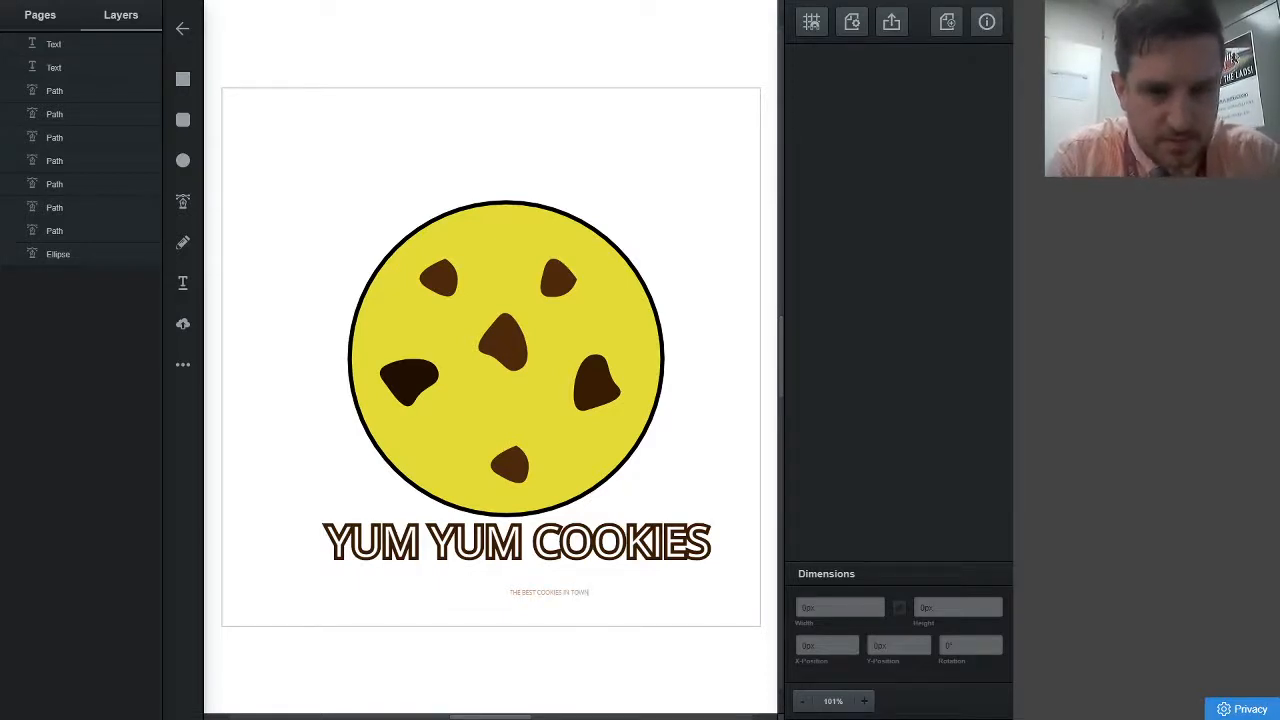
left_click(560, 590)
left_click(560, 671)
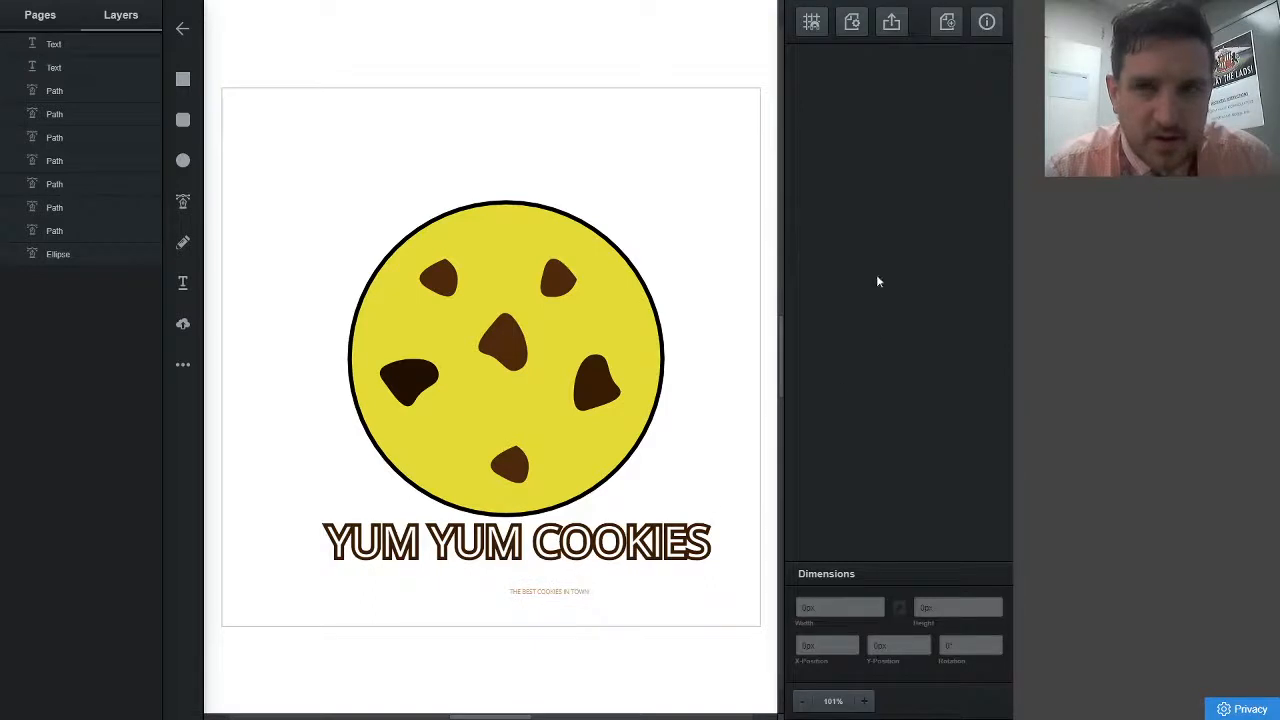
Enlarge the "THE BEST COOKIES IN TOWN" text to 21px and place it directly under the title, aligned with the title's left end
left_click(563, 591)
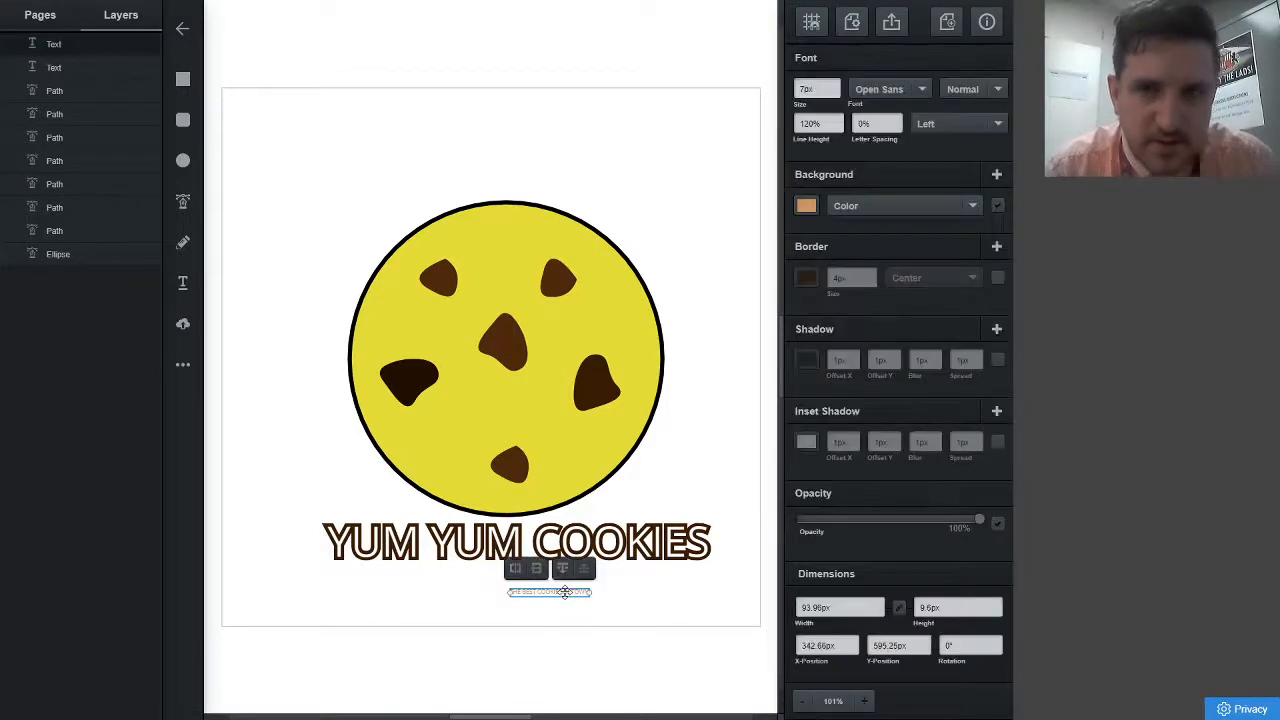
left_click(836, 87)
left_click(836, 87)
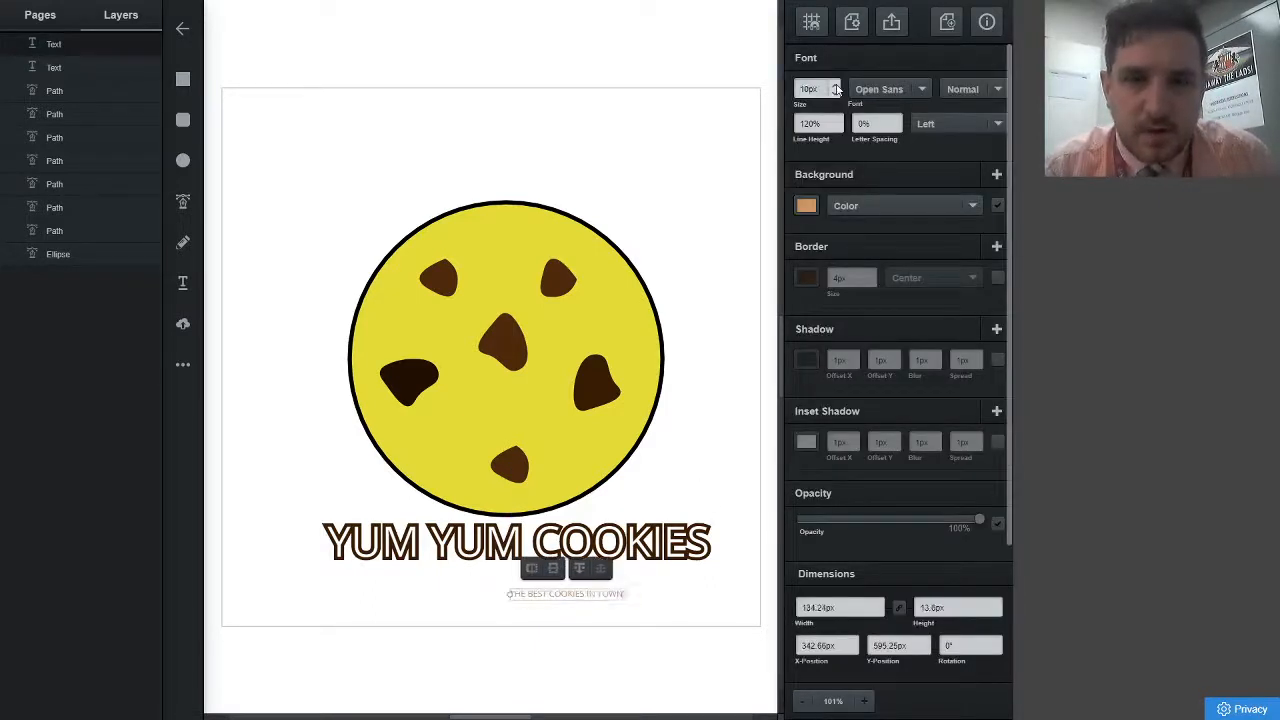
left_click(836, 87)
left_click(836, 87)
left_click(836, 87)
left_click(836, 87)
left_click(836, 87)
left_click(836, 87)
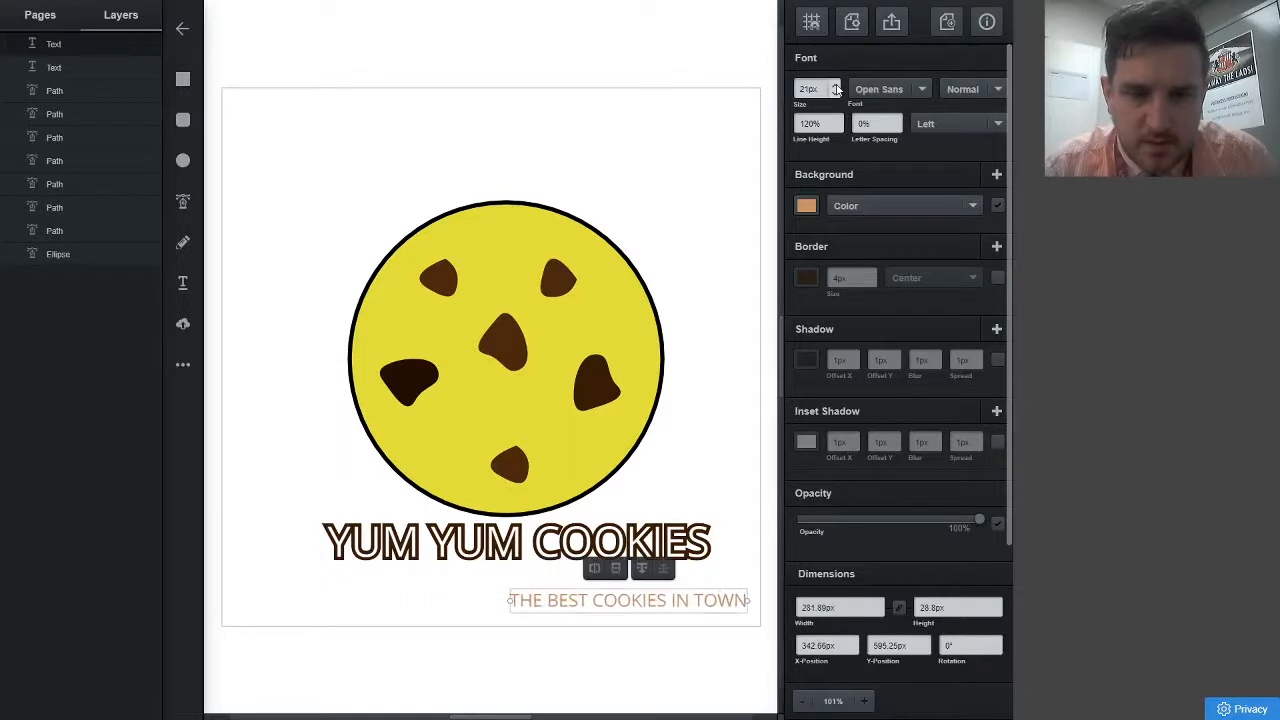
left_click_drag(717, 600, 549, 576)
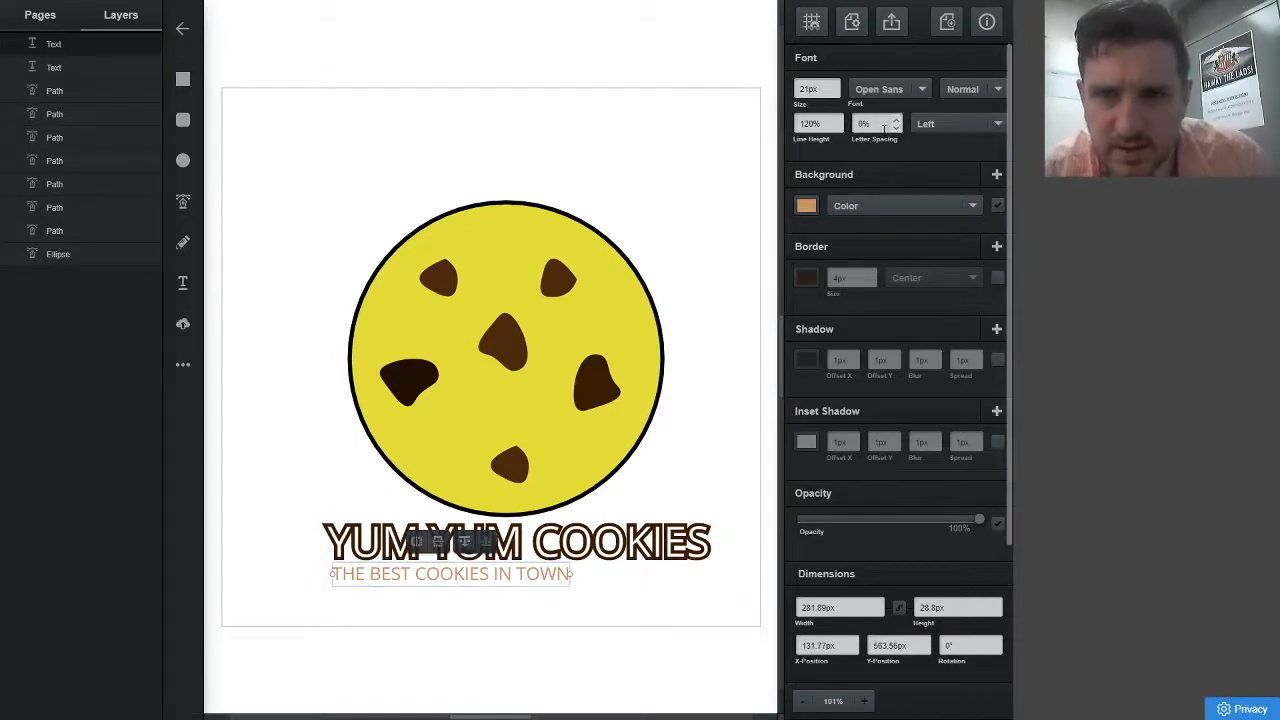
Widen the tagline's letter spacing to 36% and nudge it slightly left under the title
left_click(897, 120)
left_click(897, 120)
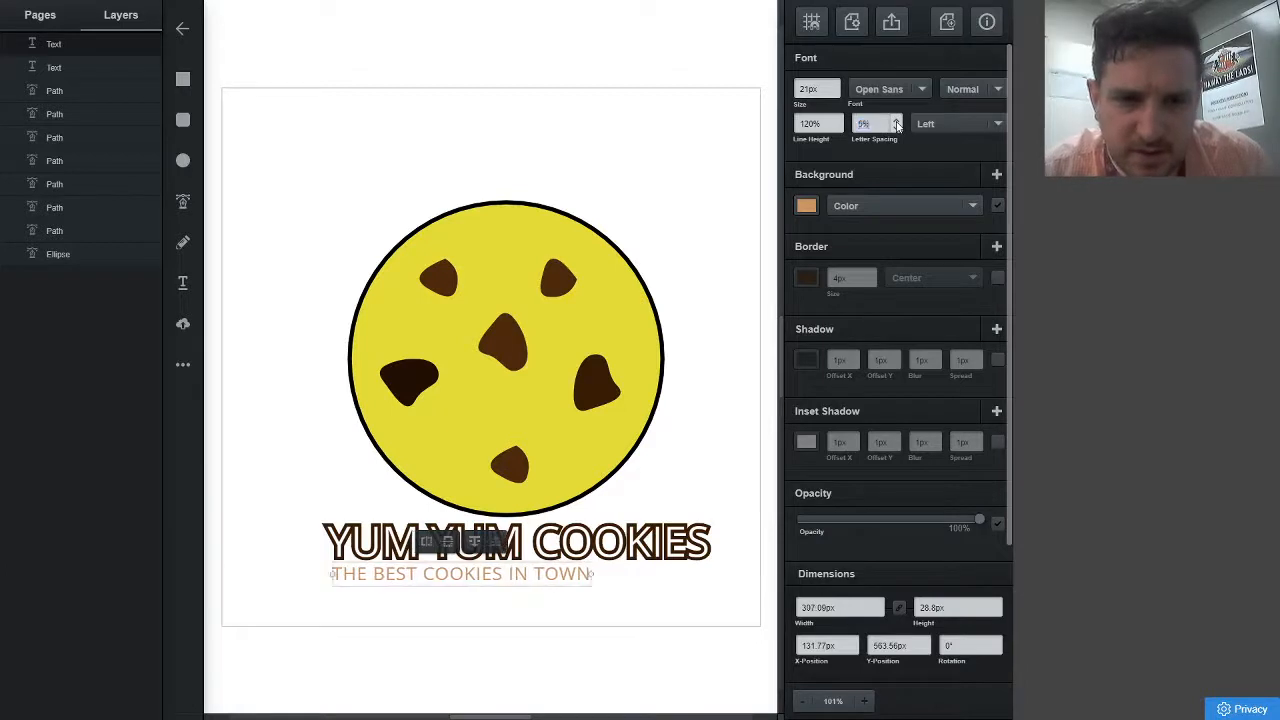
left_click(897, 120)
left_click(897, 120)
left_click(897, 120)
left_click(897, 120)
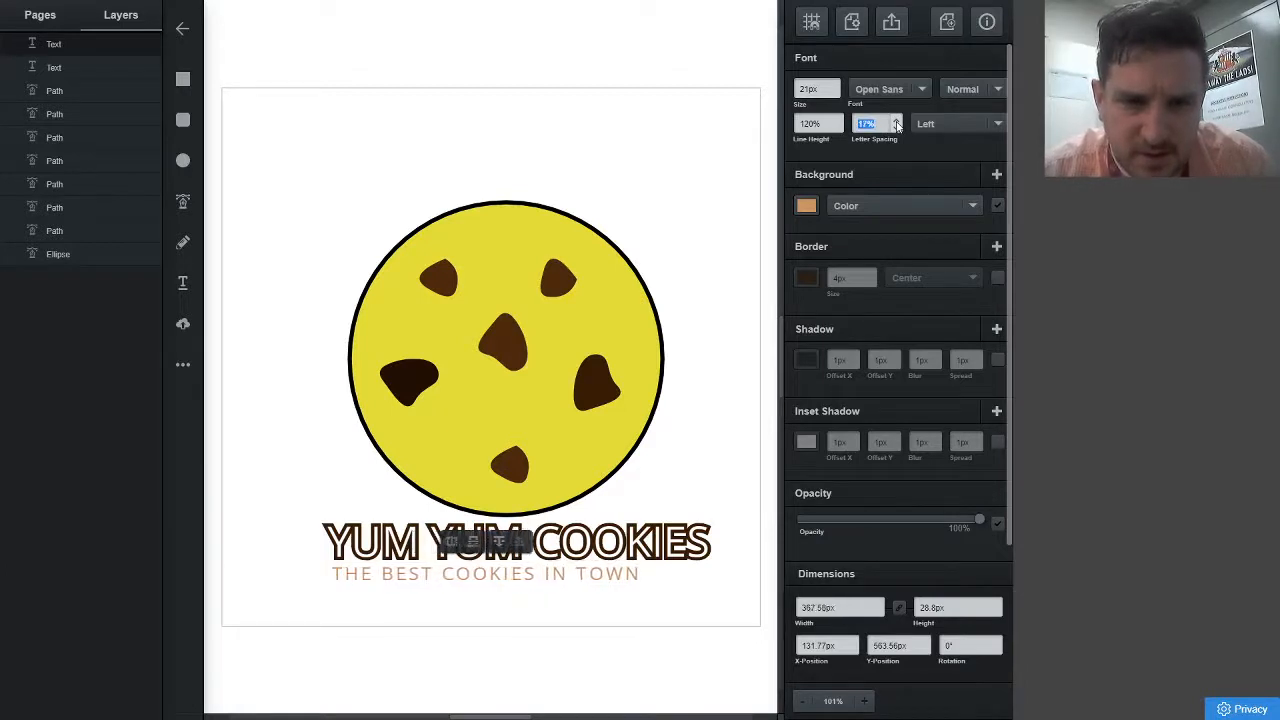
left_click(897, 120)
left_click(897, 120)
left_click(897, 120)
left_click(897, 120)
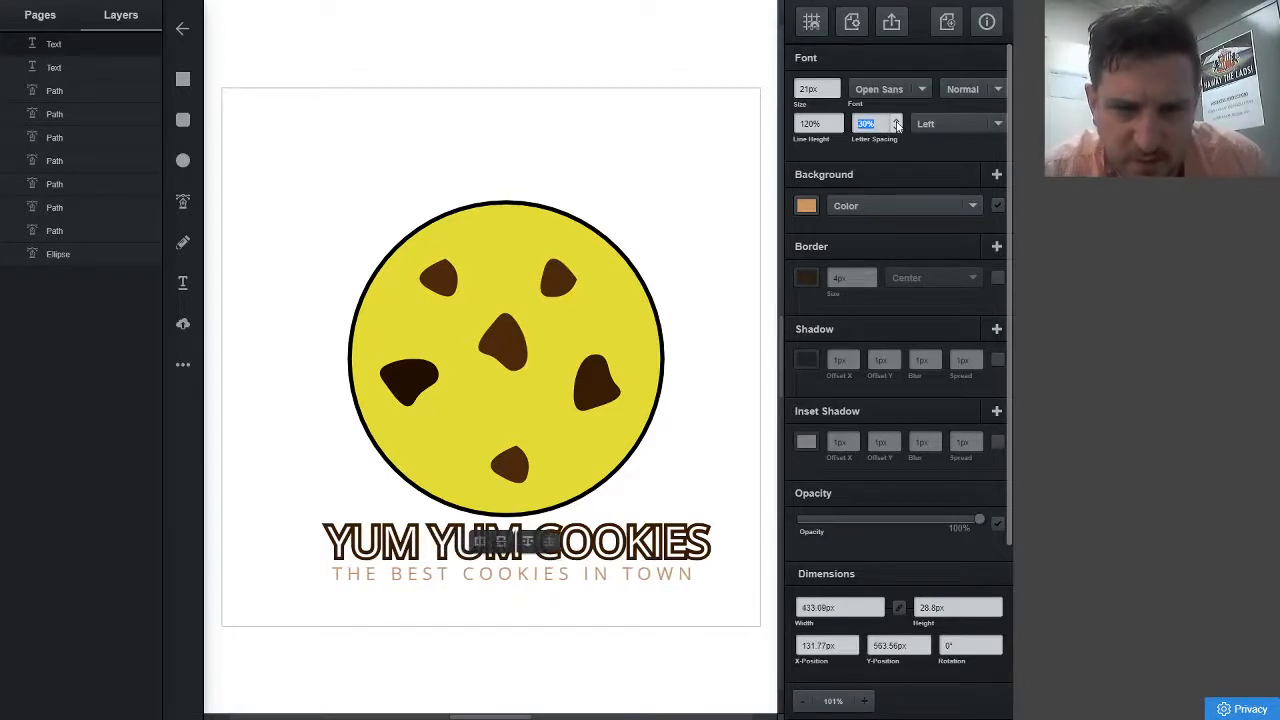
left_click(897, 120)
left_click(897, 120)
left_click(897, 120)
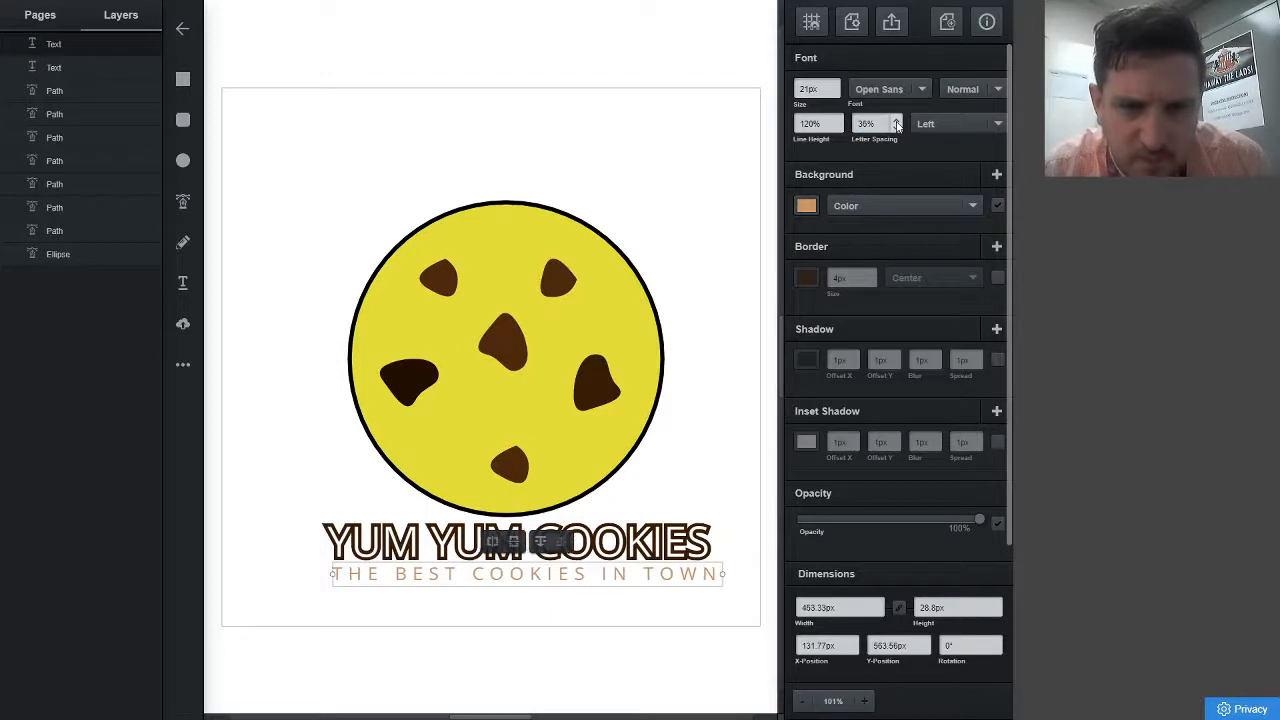
left_click_drag(691, 573, 686, 572)
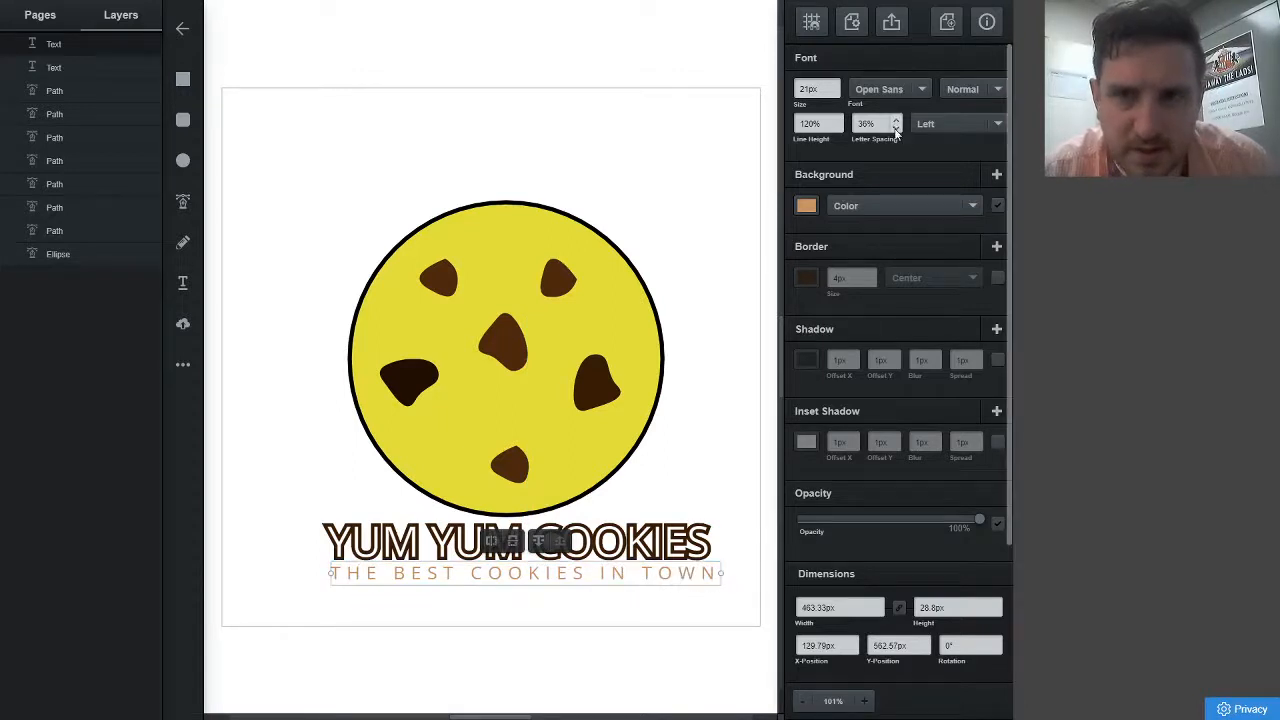
Fine-tune the tagline's letter spacing to 35% so its width fits the "YUM YUM COOKIES" title
left_click(896, 128)
left_click(896, 128)
left_click(896, 128)
left_click(896, 128)
left_click(896, 128)
left_click(897, 120)
left_click(897, 120)
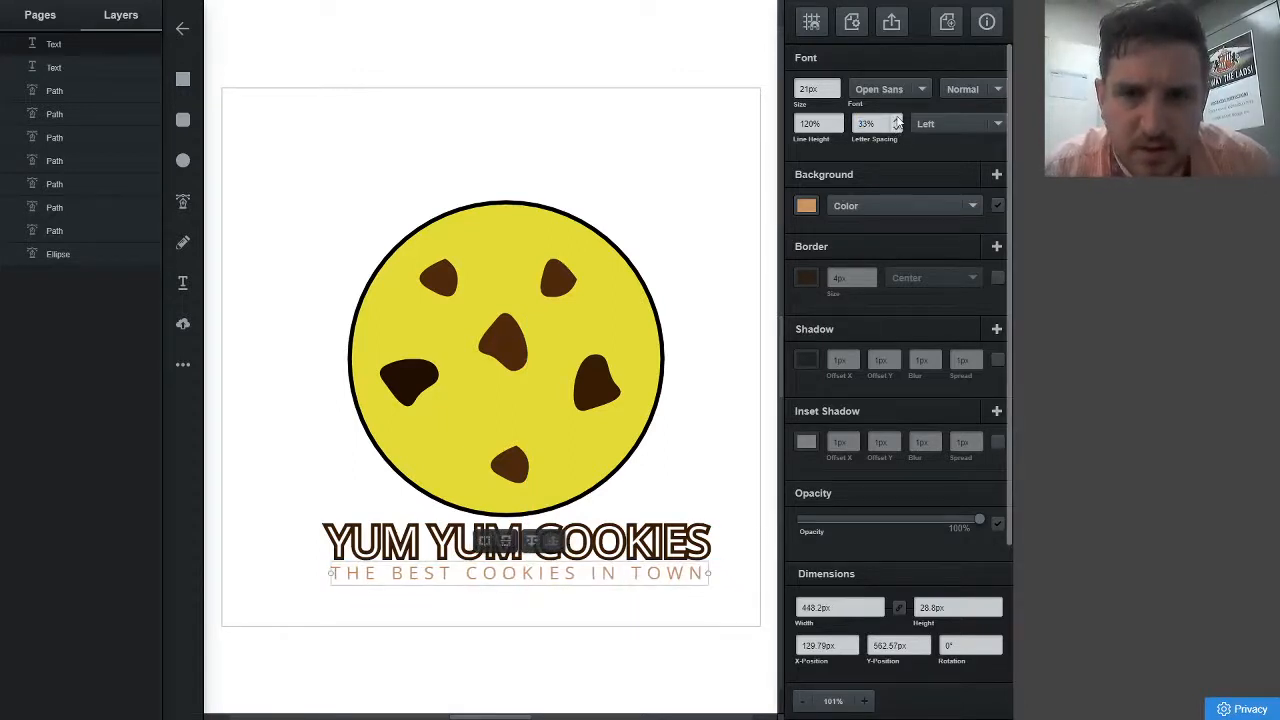
left_click(897, 120)
left_click(897, 120)
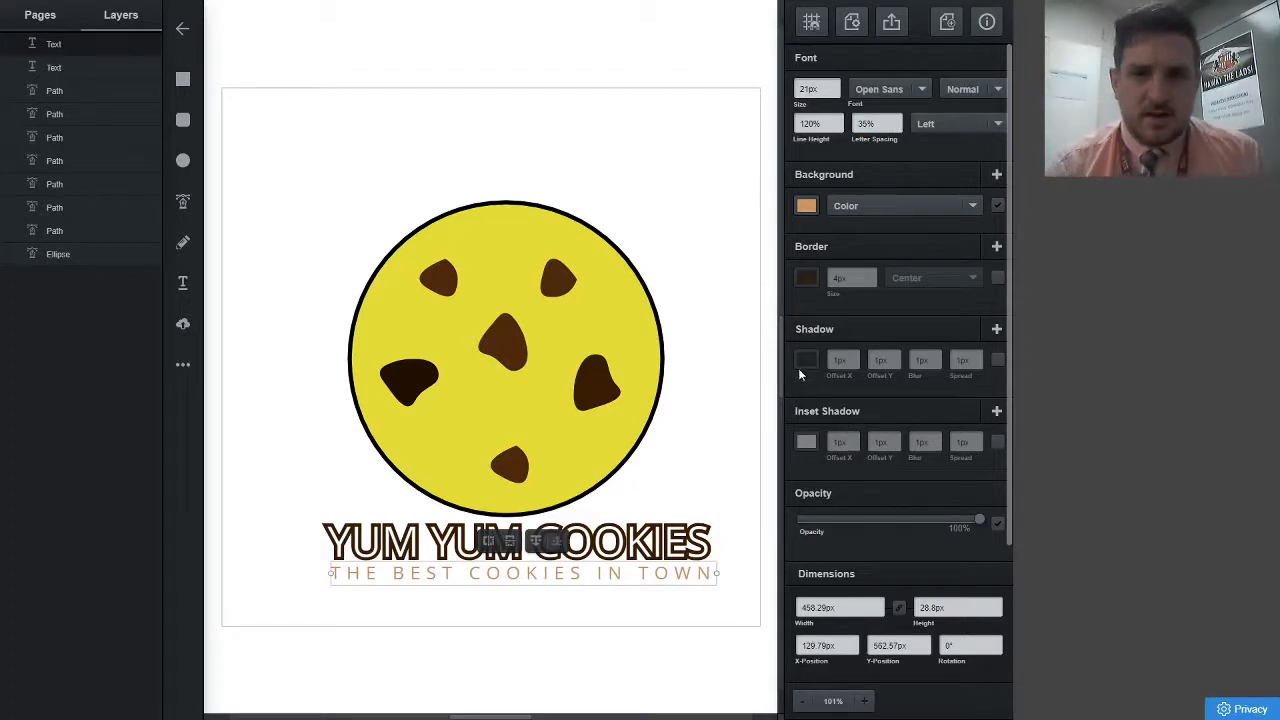
Nudge the "THE BEST COOKIES IN TOWN" tagline up slightly so it sits closer under the title
left_click(736, 331)
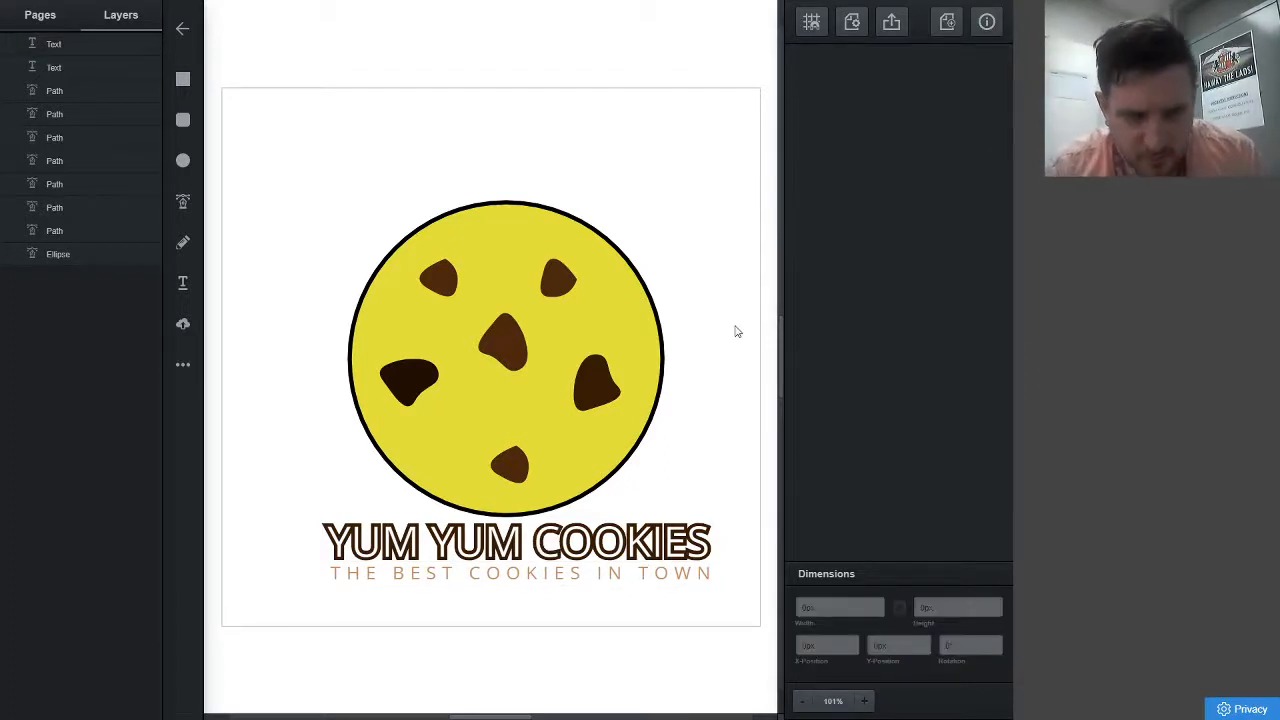
left_click_drag(630, 571, 630, 569)
left_click(630, 569)
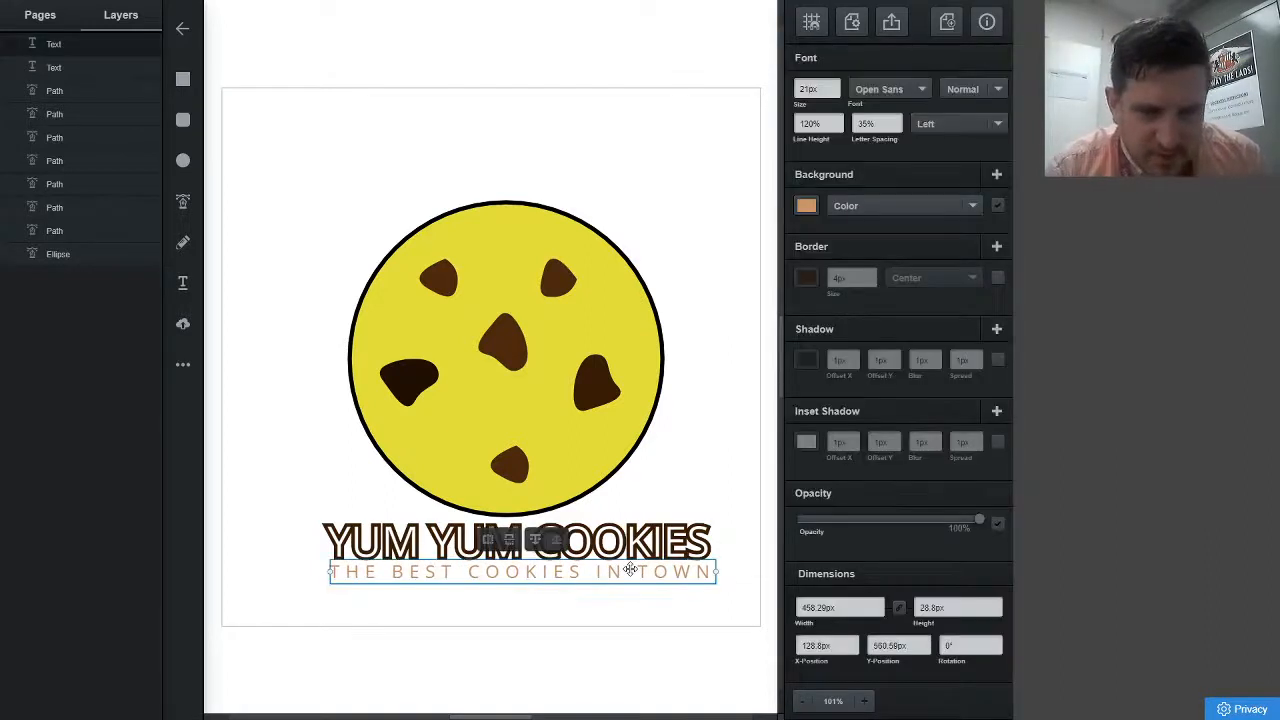
left_click_drag(630, 569, 631, 569)
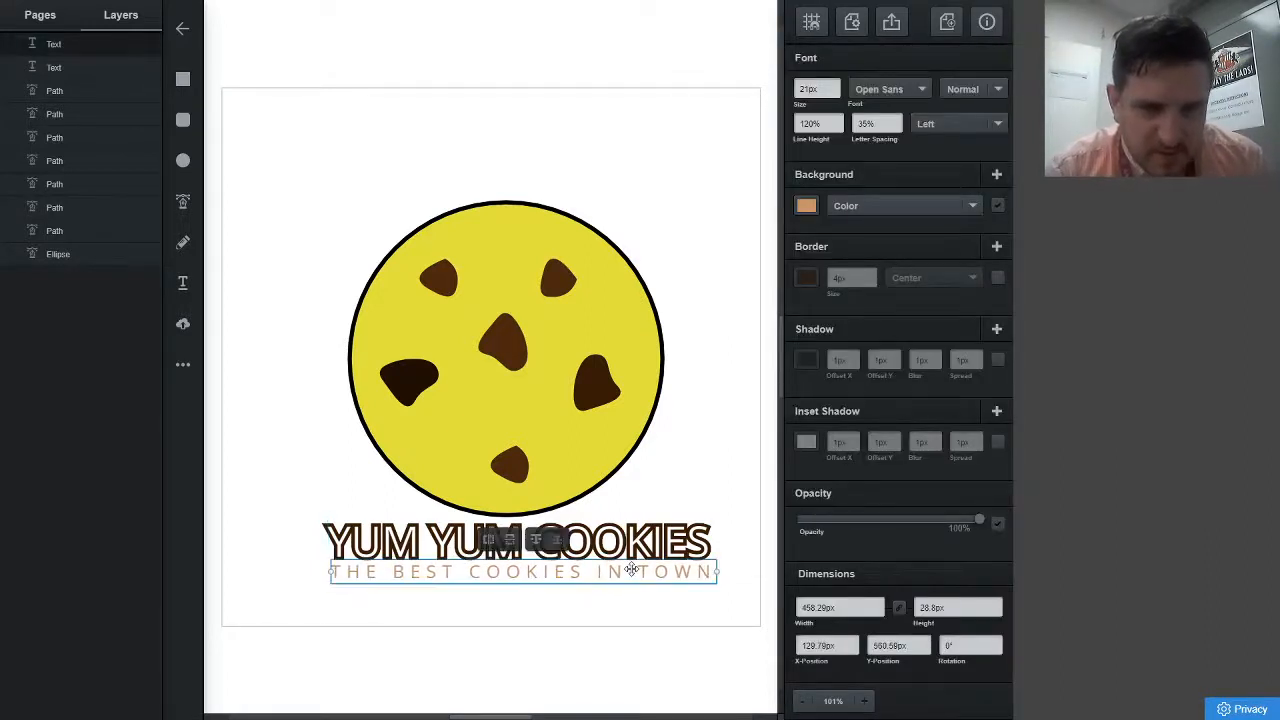
left_click(717, 480)
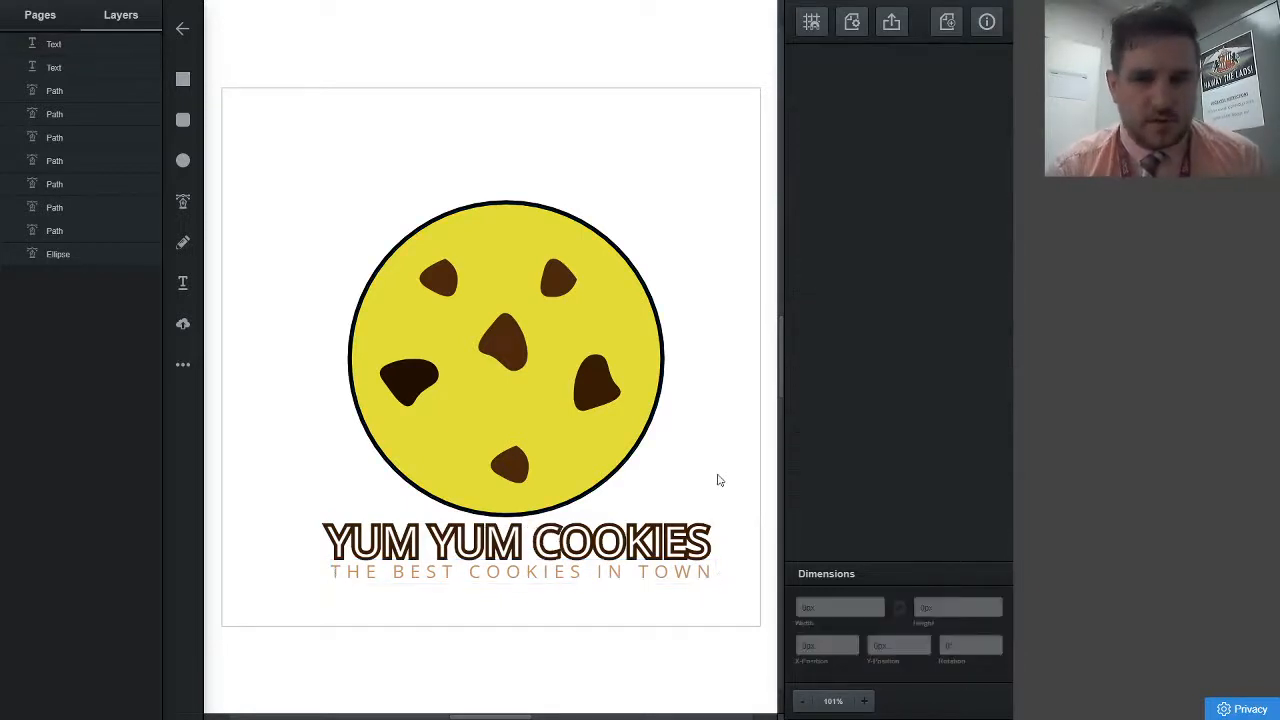
Draw a rectangle about 496 by 95 px over the title and tagline and place it beneath all other layers
left_click(184, 82)
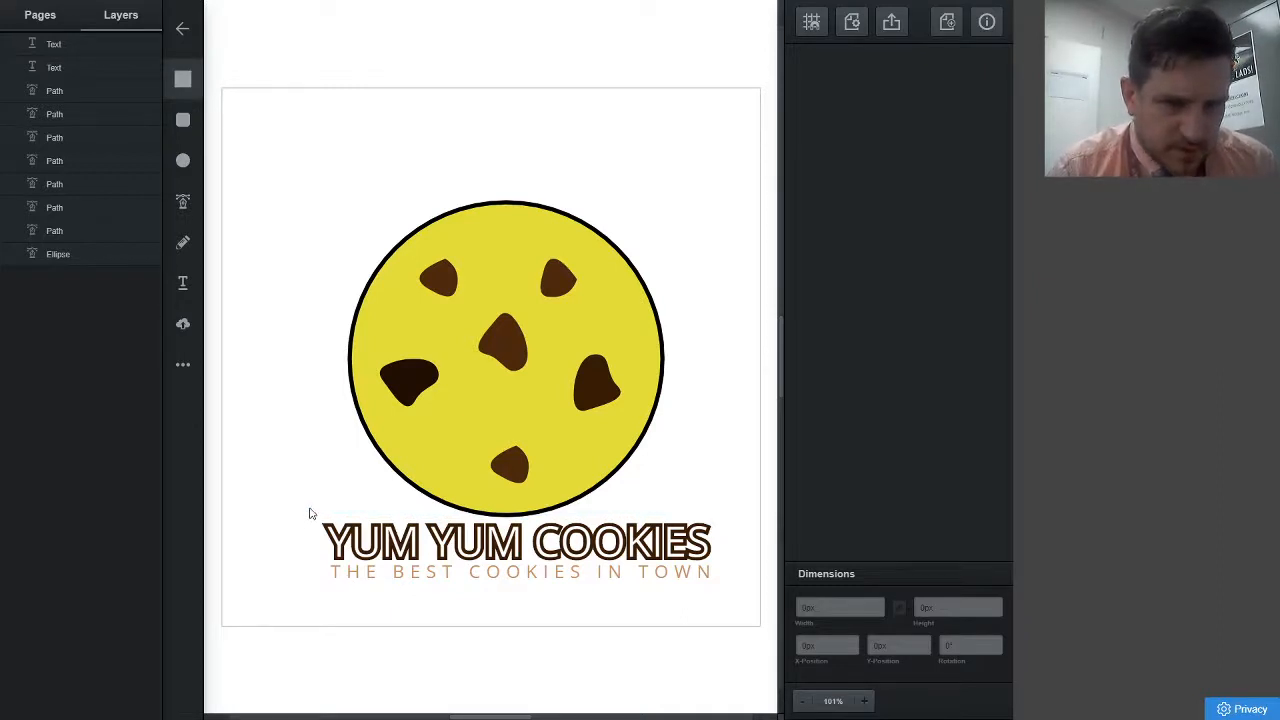
left_click_drag(309, 507, 727, 587)
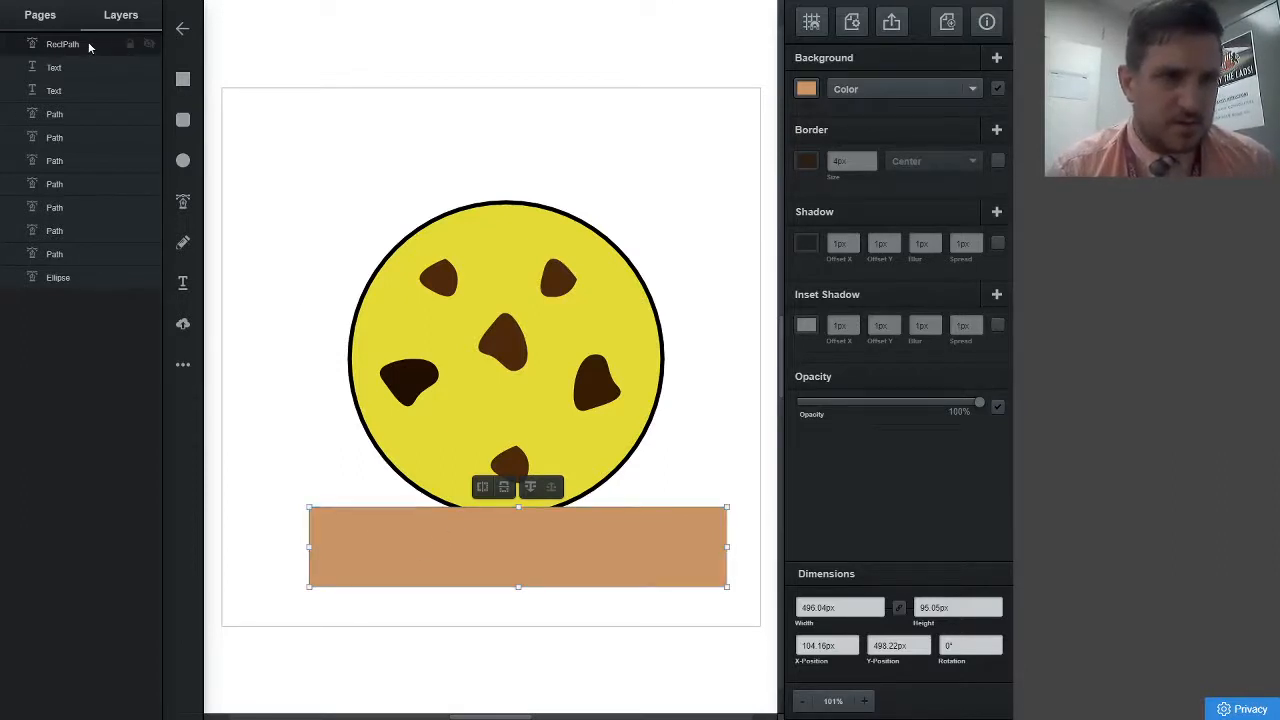
mouse_move(87, 46)
left_mouse_down()
mouse_move(84, 122)
mouse_move(82, 55)
left_mouse_up()
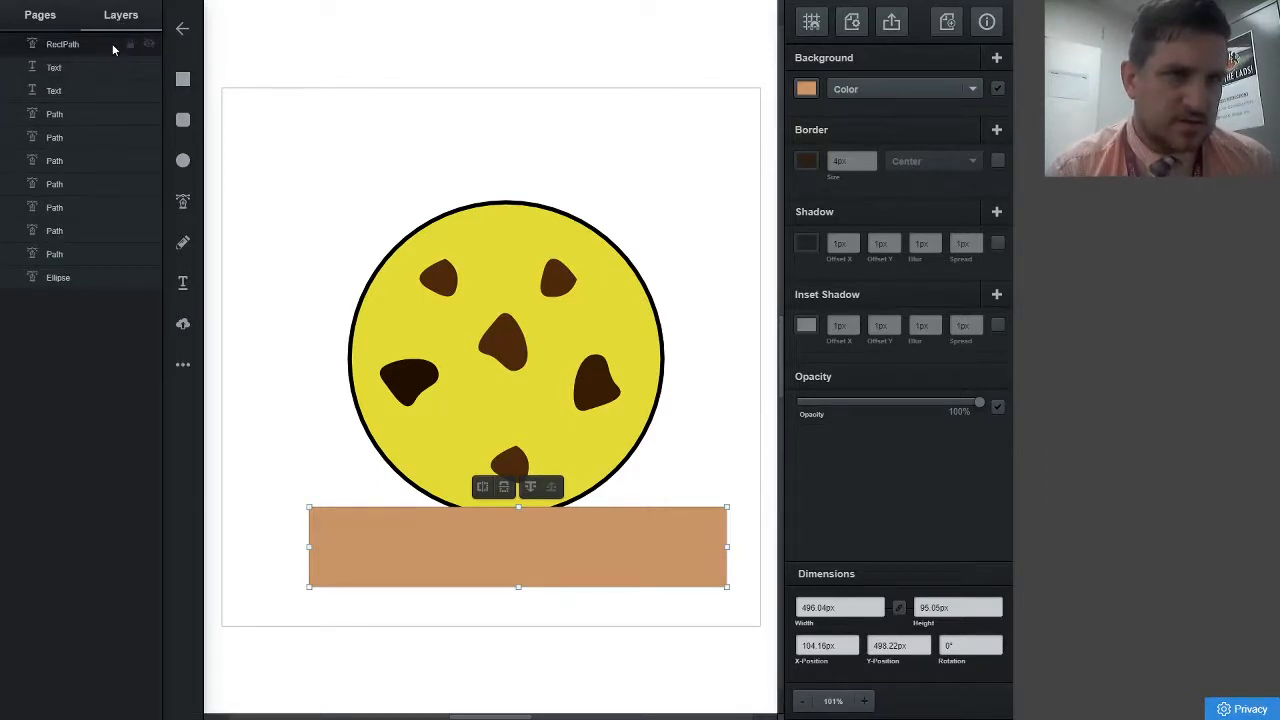
left_click_drag(100, 45, 93, 288)
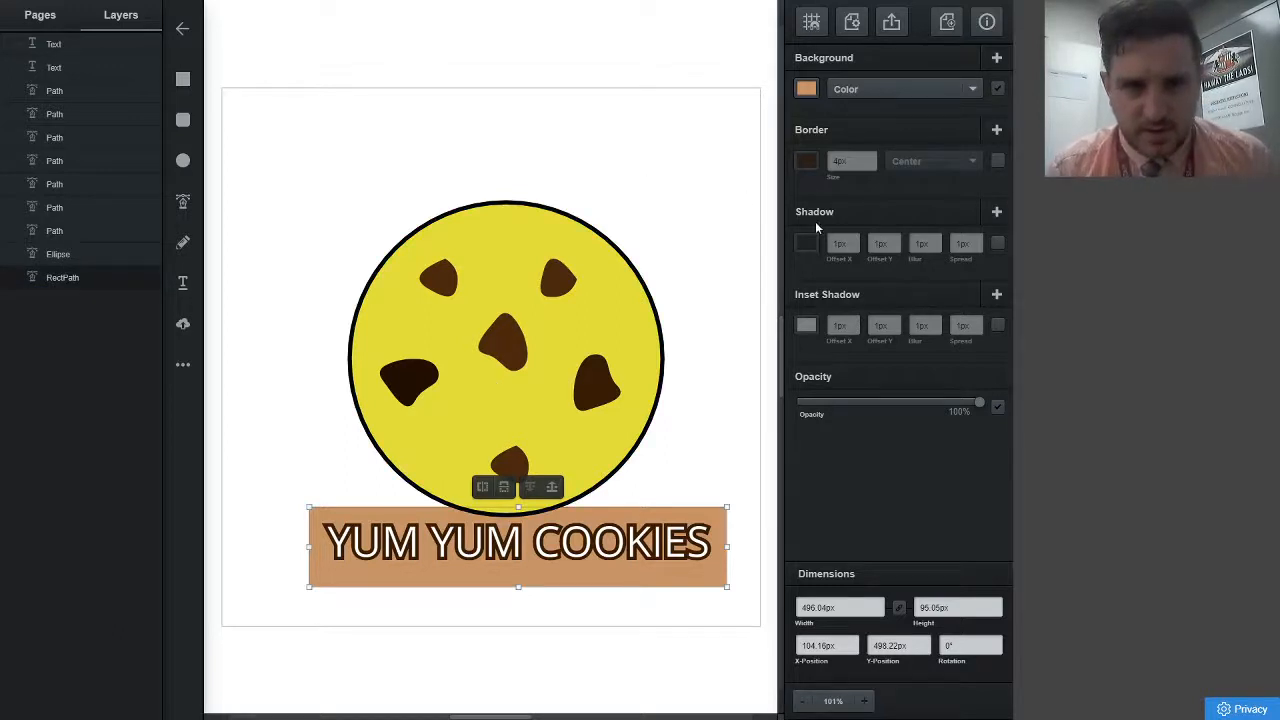
Fill the rectangle behind the text with black (#000000)
left_click(806, 89)
left_click_drag(683, 126, 591, 198)
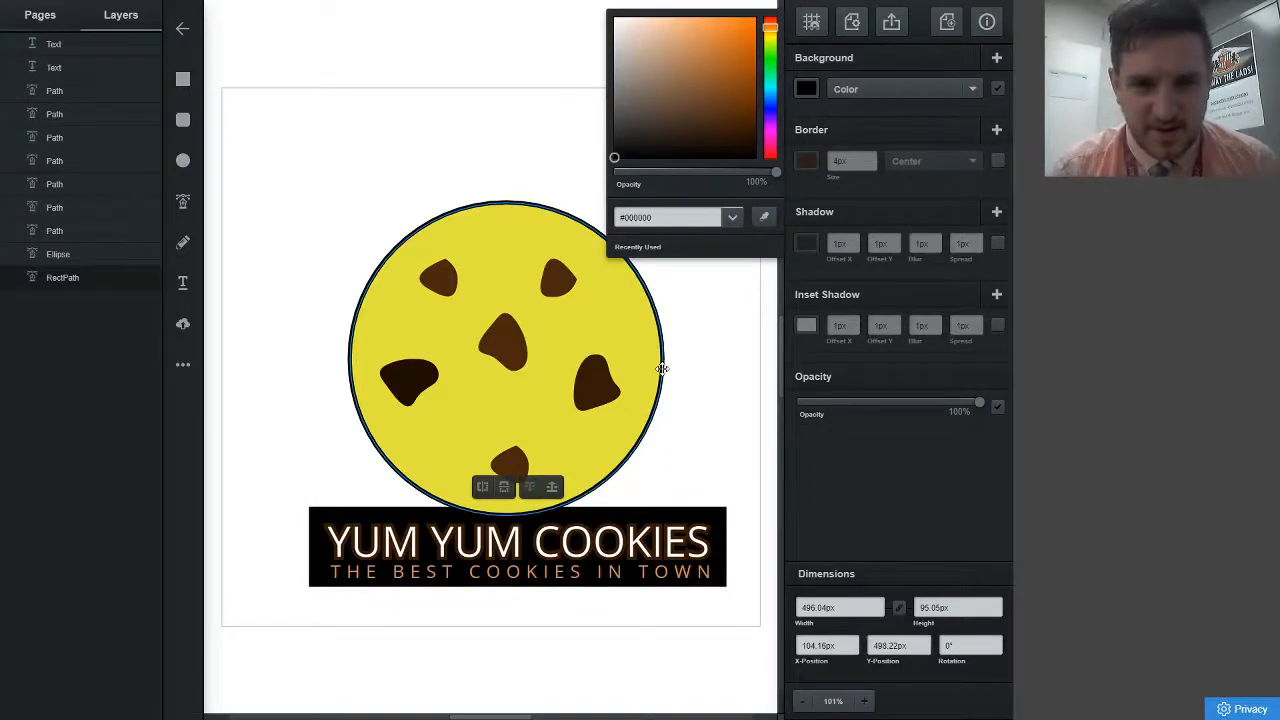
left_click(719, 449)
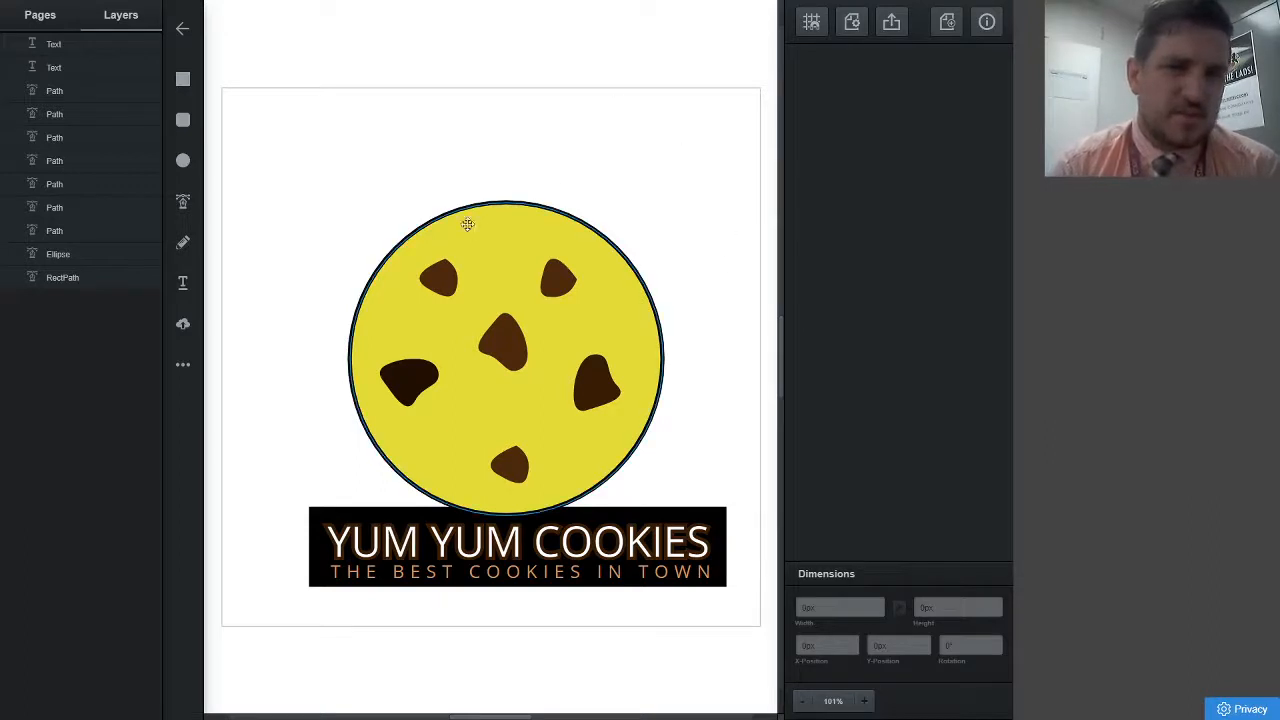
Enable the 1px drop shadow on the chocolate chips at the cookie's upper right, right and bottom
left_click(553, 282)
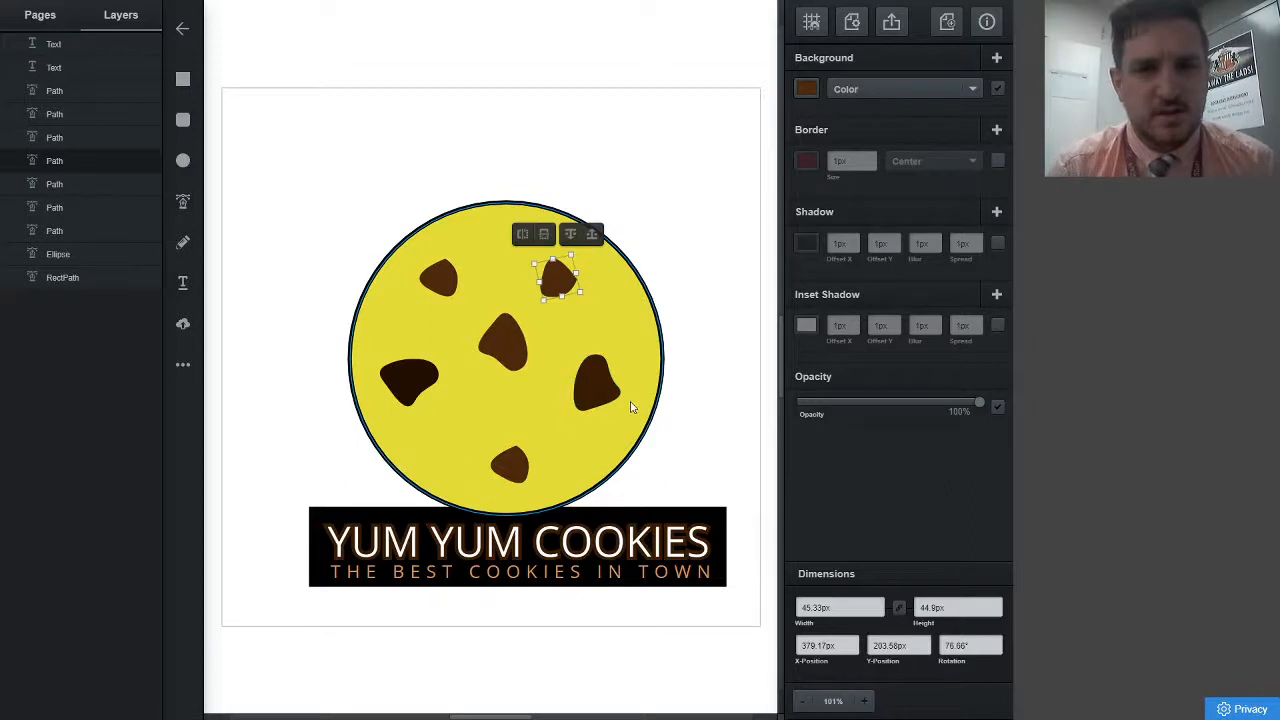
left_click_drag(594, 378, 598, 380)
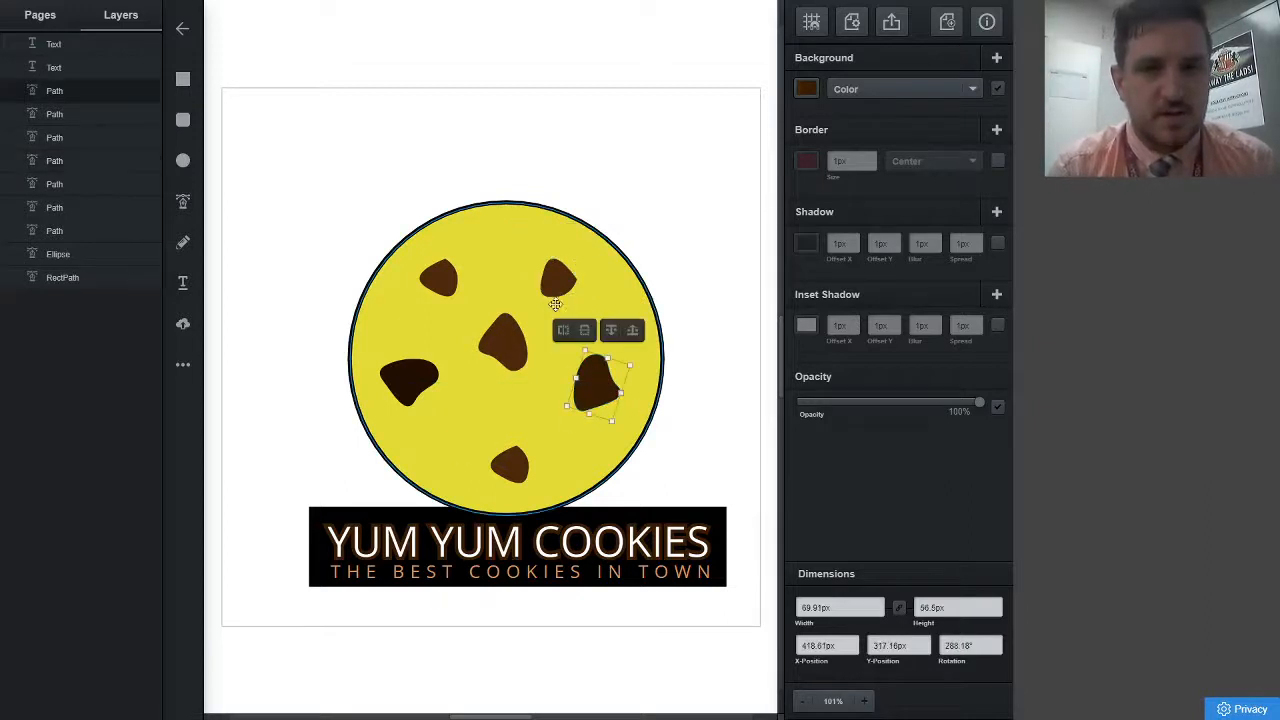
left_click(552, 274)
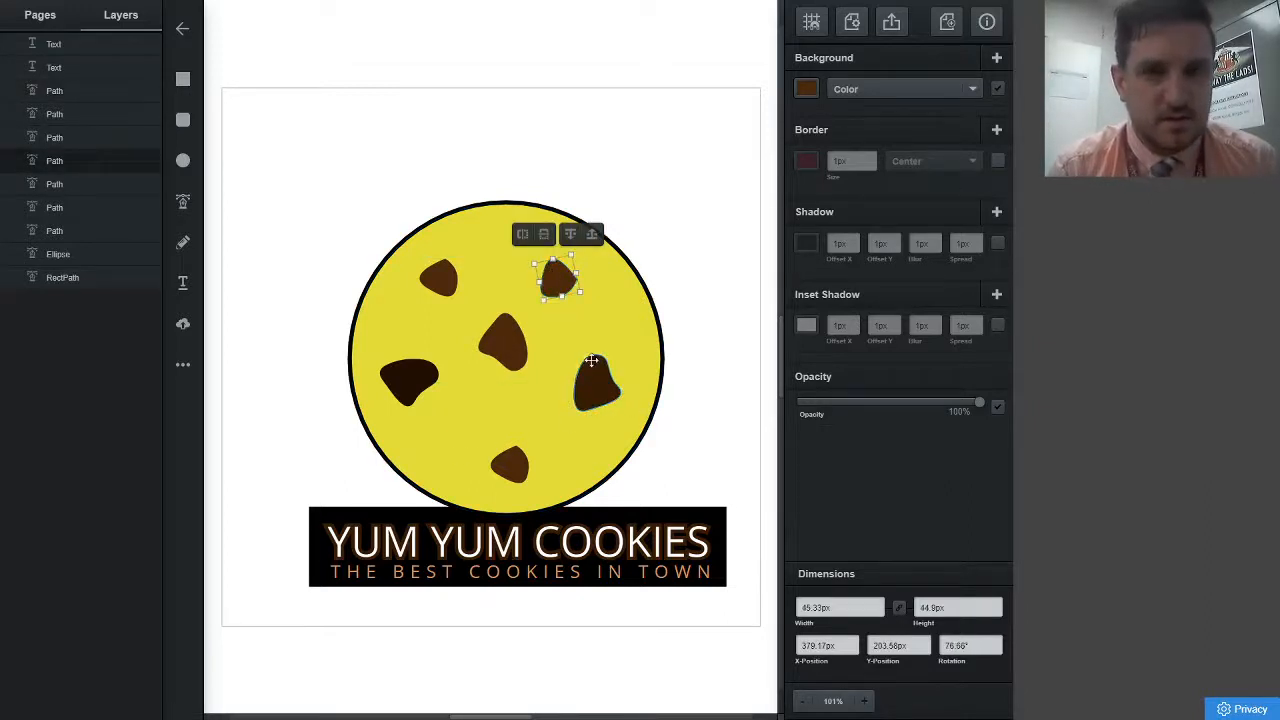
left_click(594, 380)
left_click(549, 272)
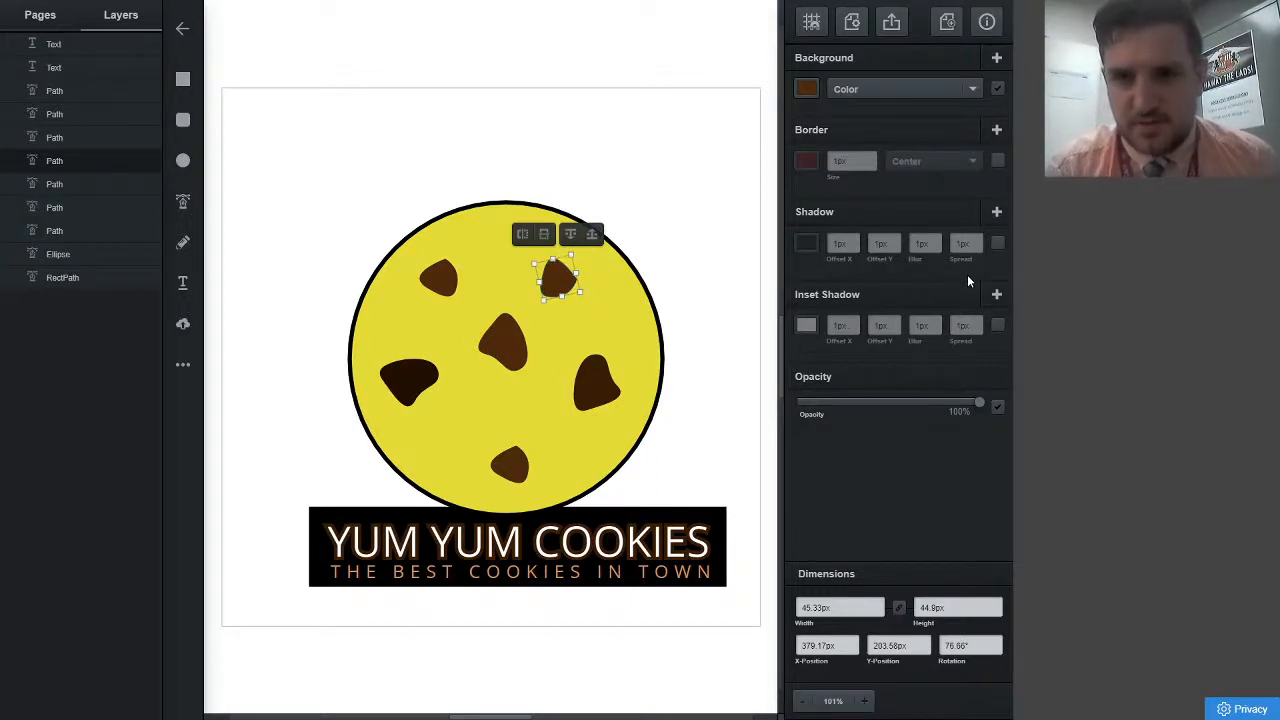
left_click(594, 380)
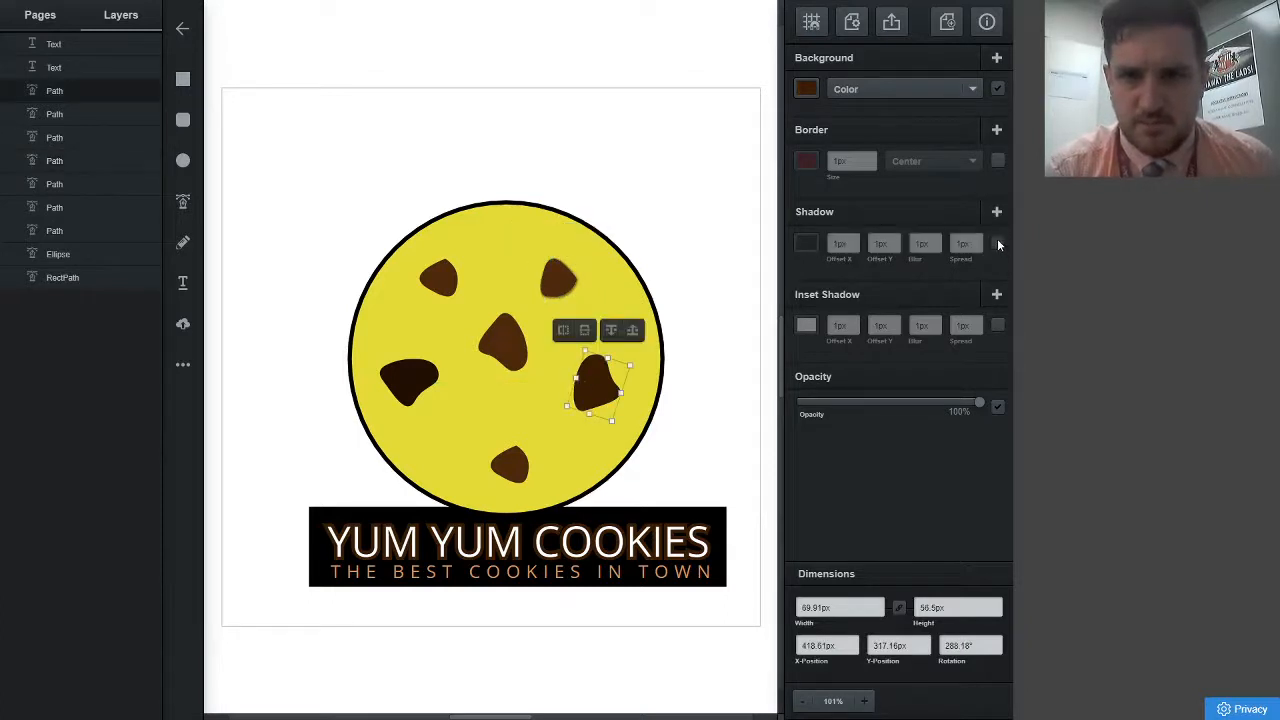
left_click(512, 466)
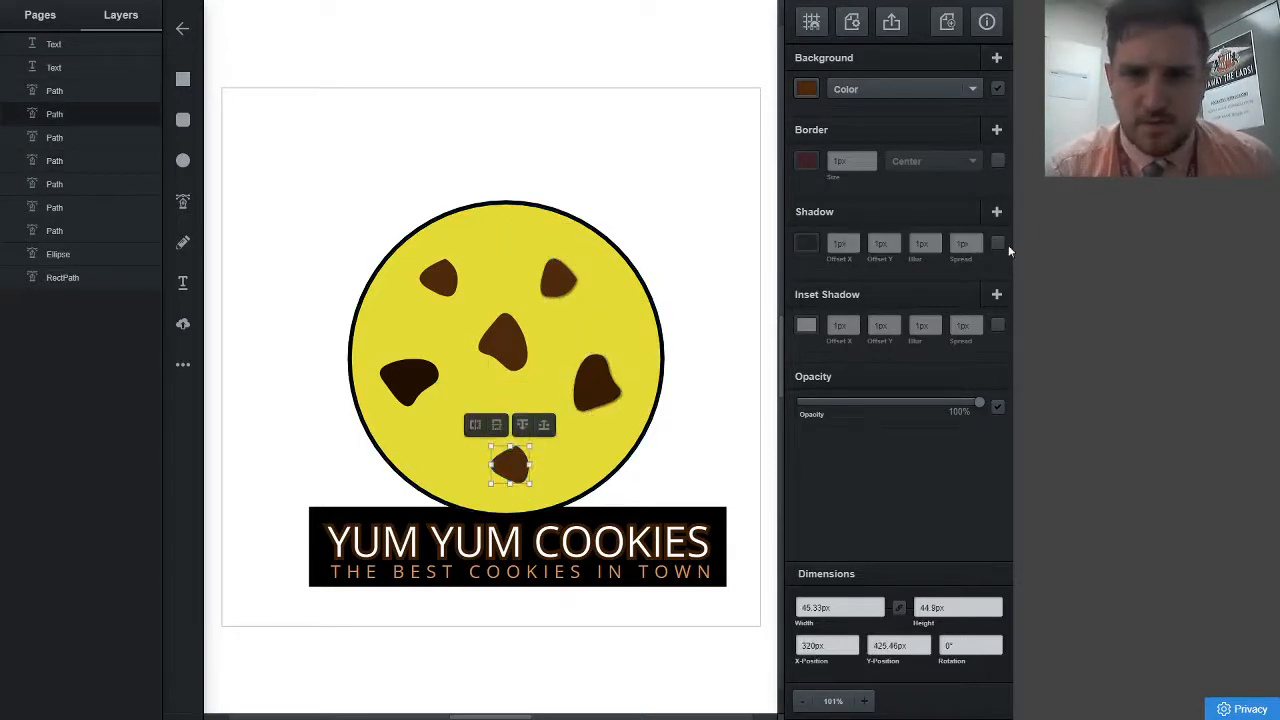
Enable the 1px drop shadow on the chocolate chips at the cookie's left, centre and upper left
left_click(411, 388)
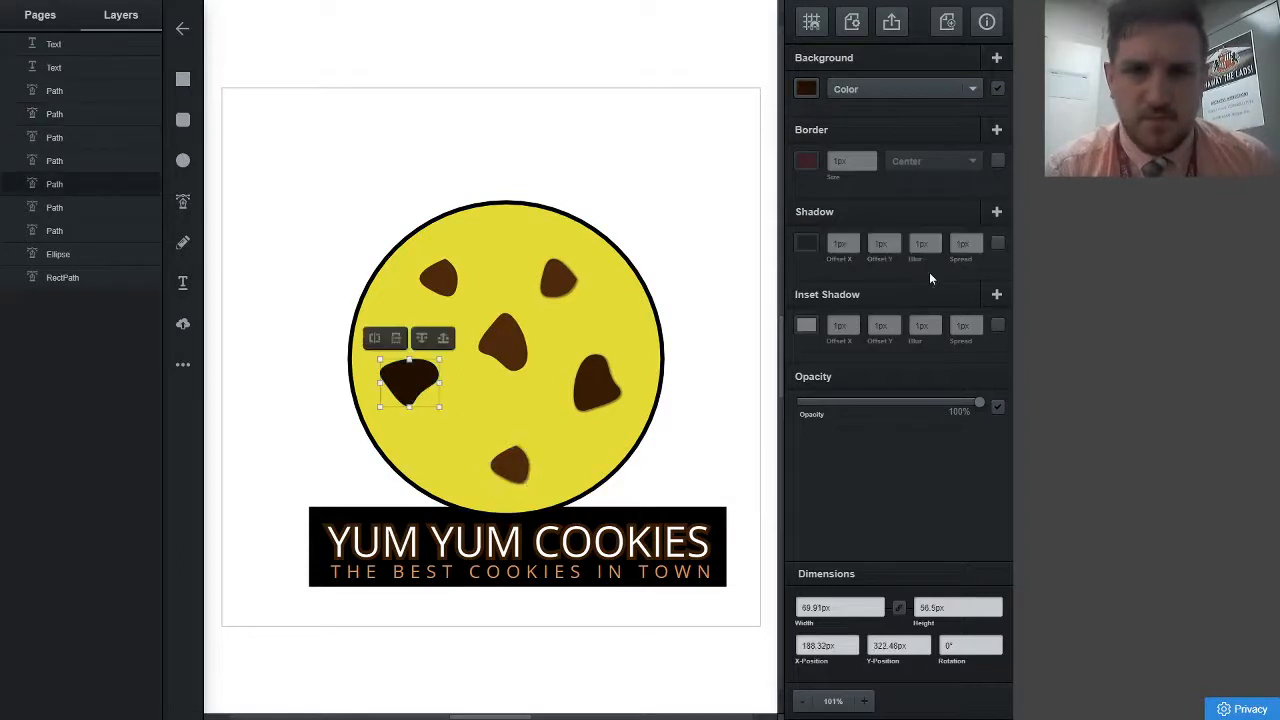
left_click(997, 243)
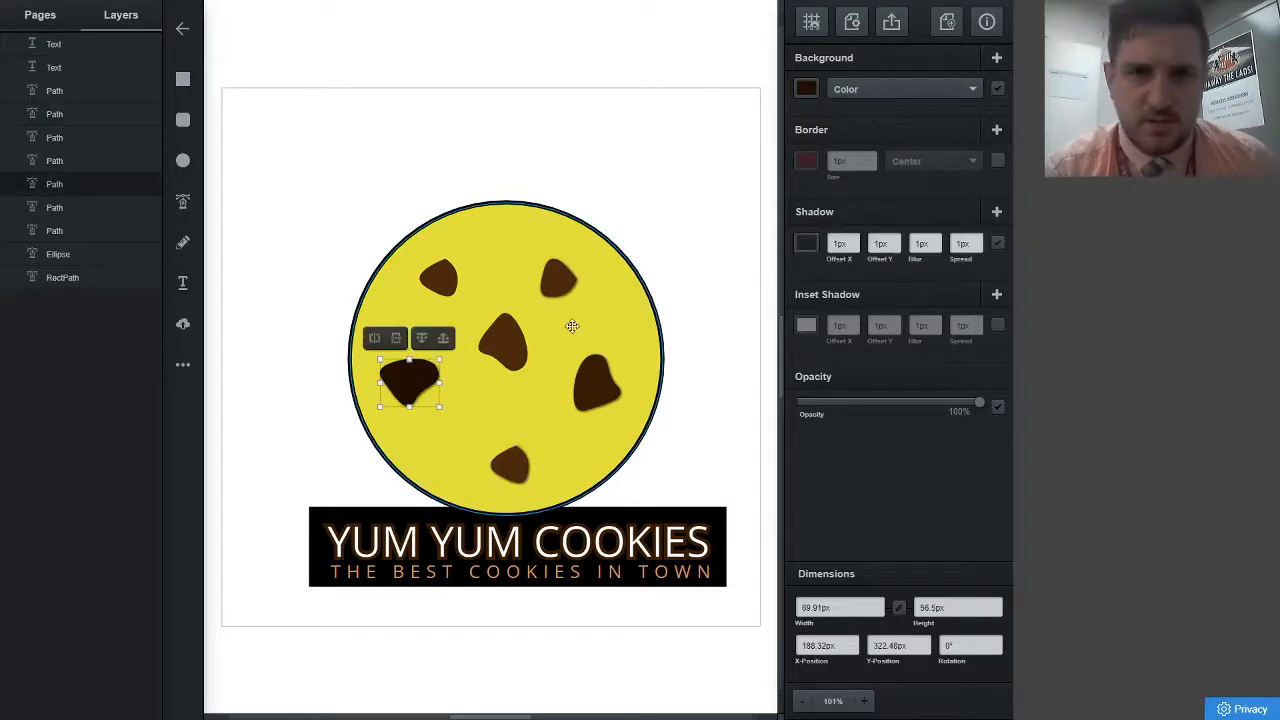
left_click_drag(500, 357, 507, 354)
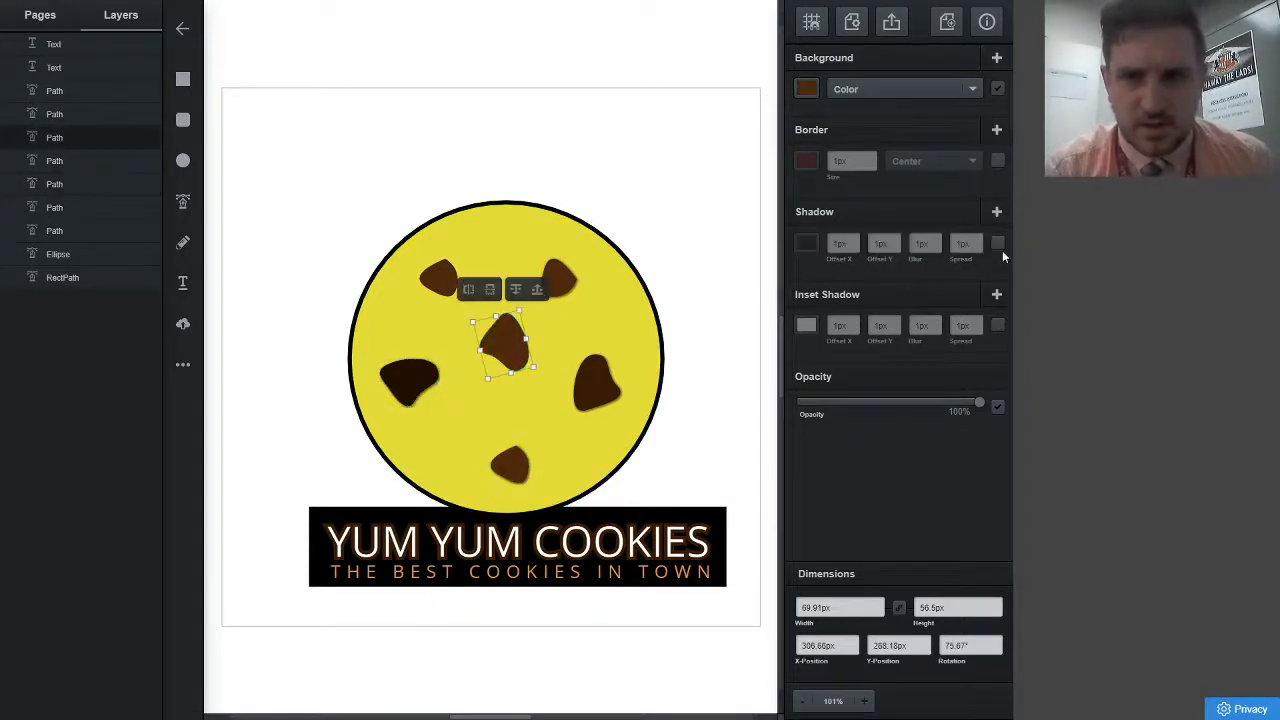
left_click(441, 278)
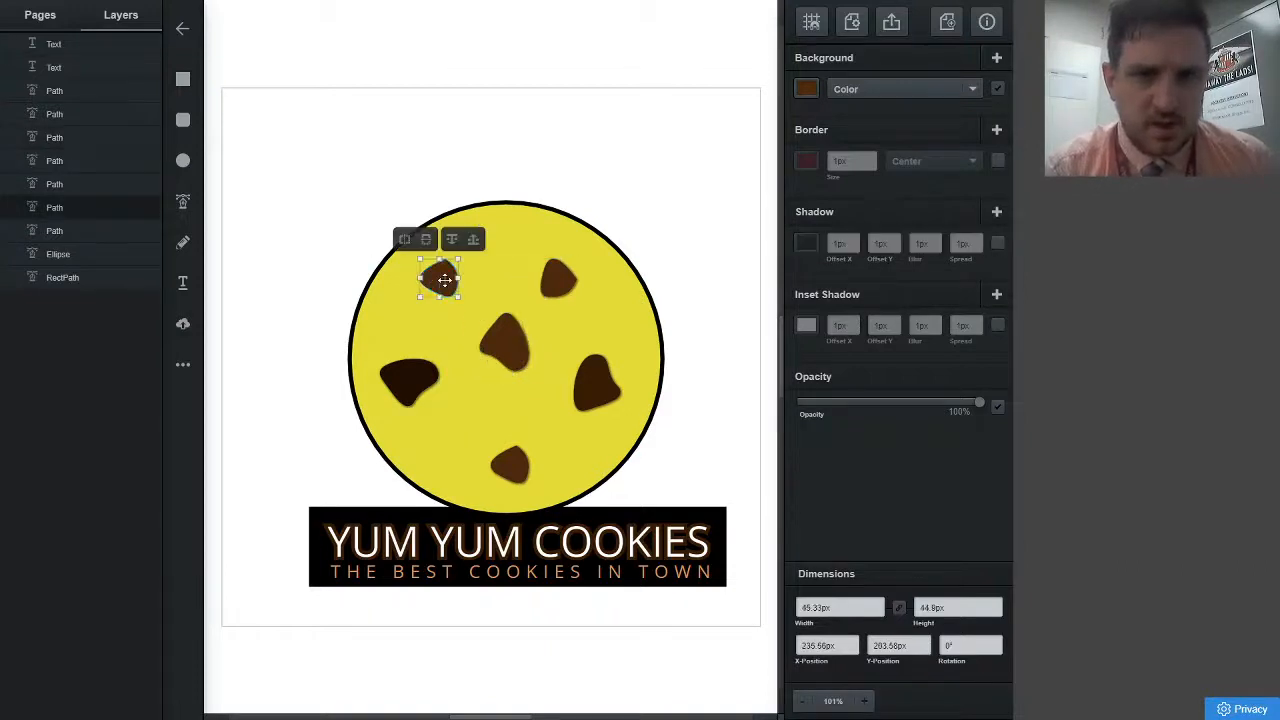
left_click(997, 244)
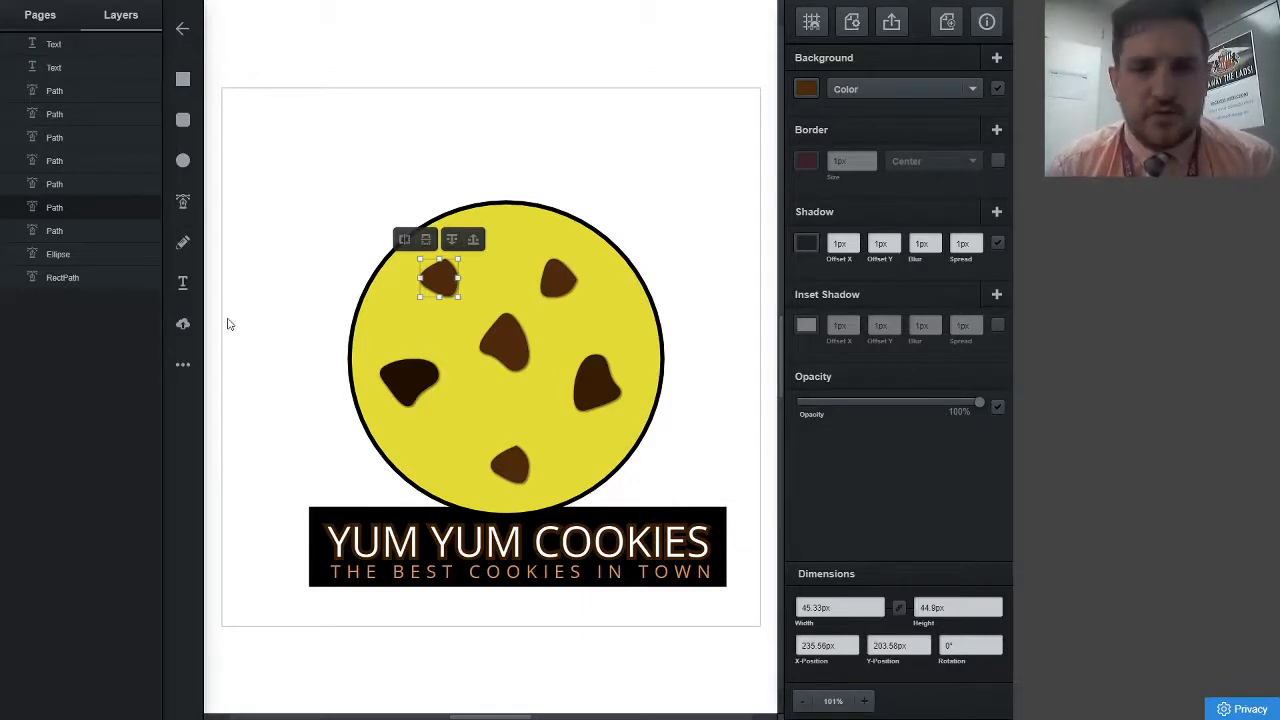
left_click(707, 417)
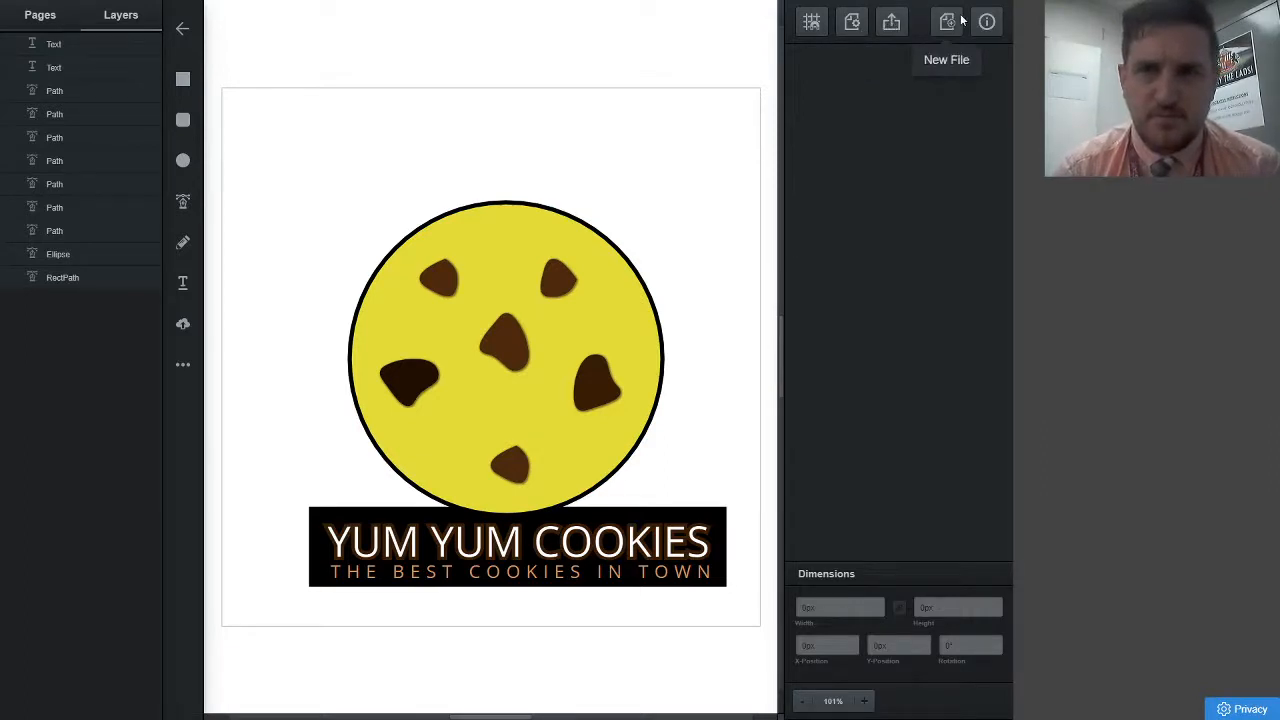
Export the page at 640 by 640 px and download it as both SVG and PNG
left_click(890, 22)
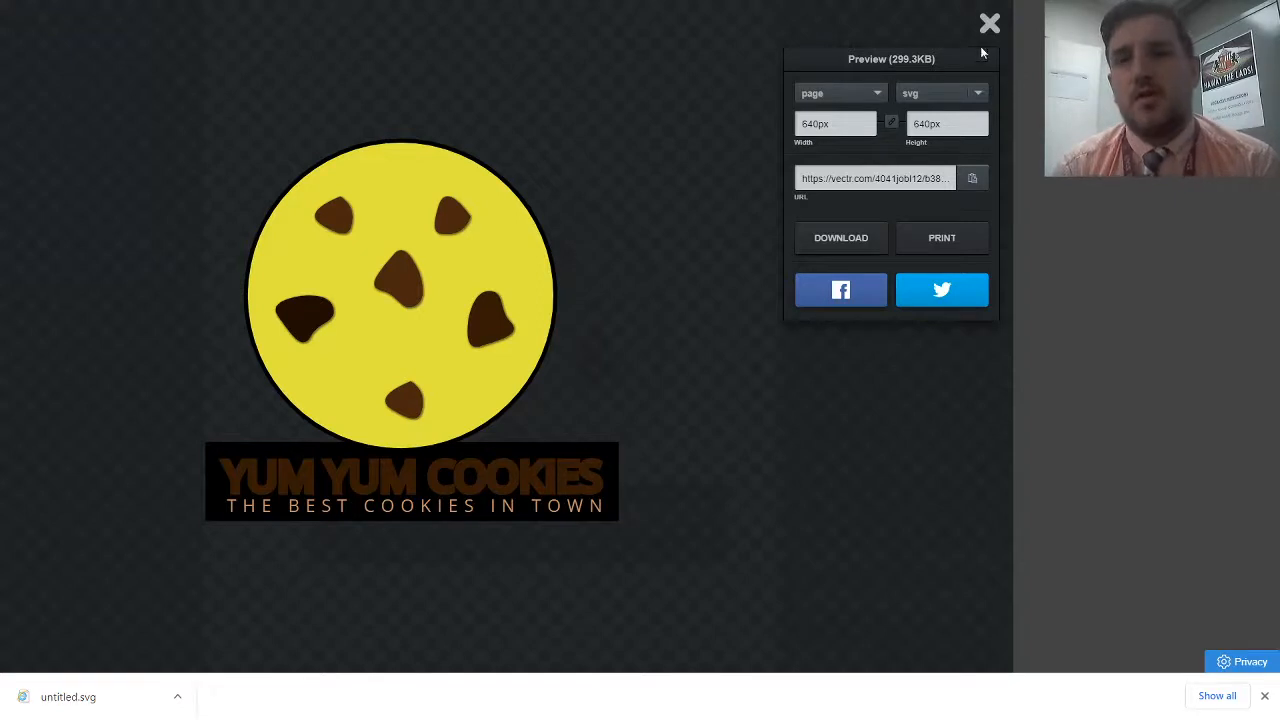
left_click(979, 93)
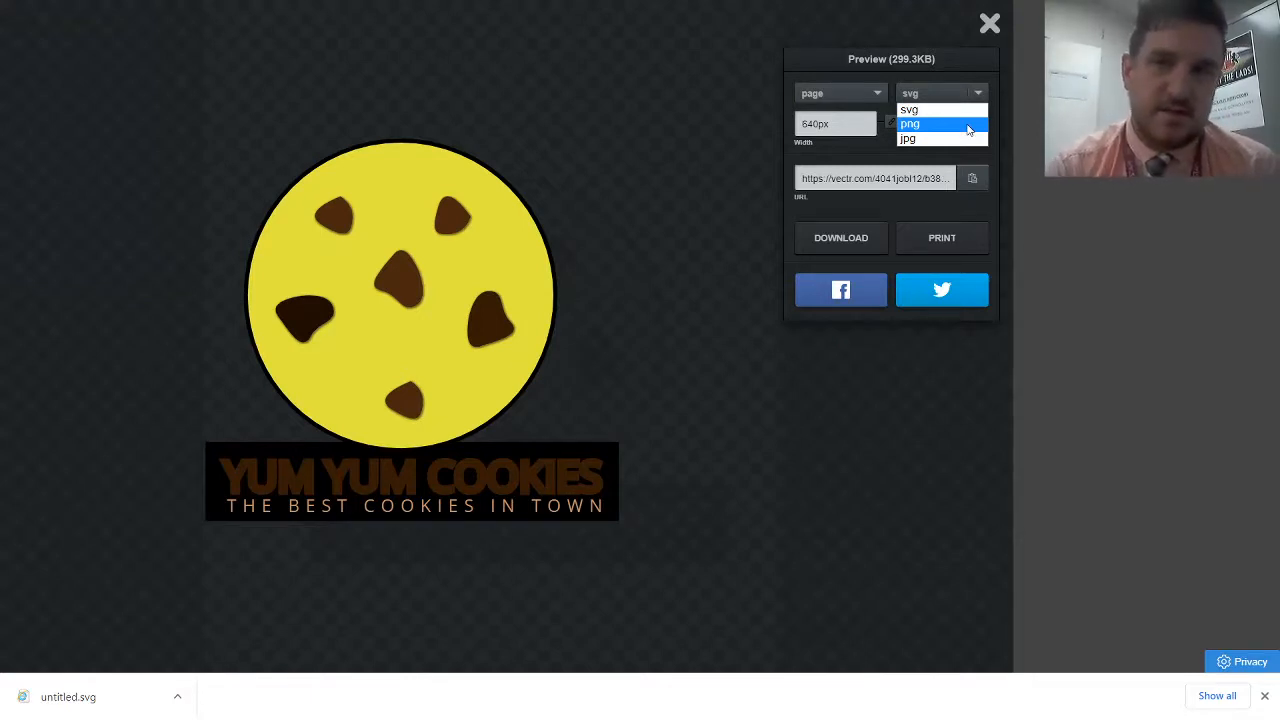
left_click(968, 128)
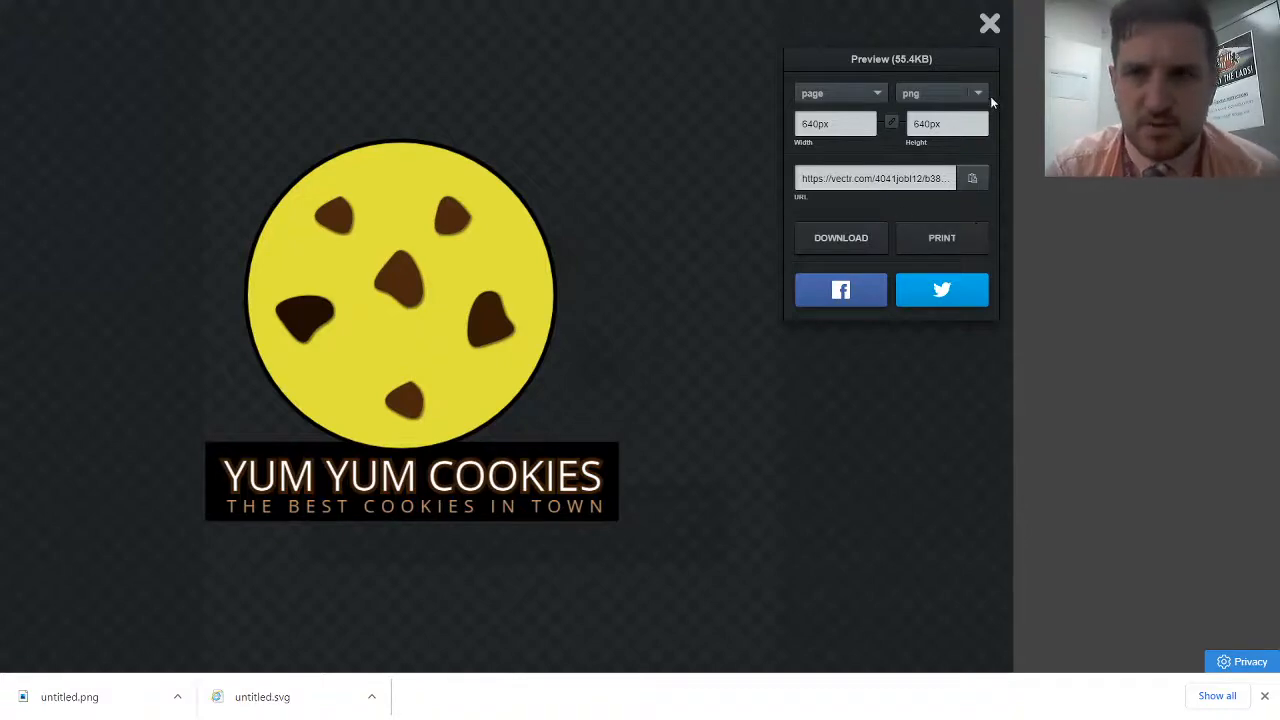
left_click(989, 22)
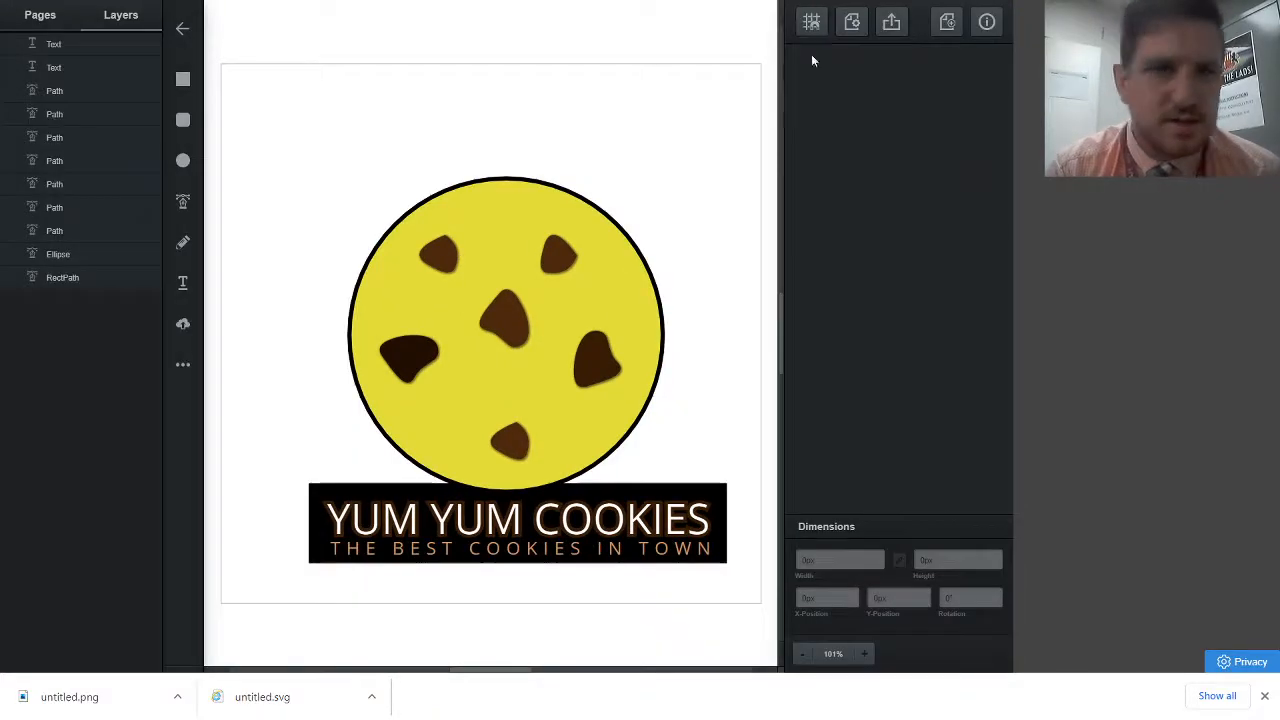
Rename the file as "COOKIE LOGO", keeping pixels as the unit
left_click(853, 23)
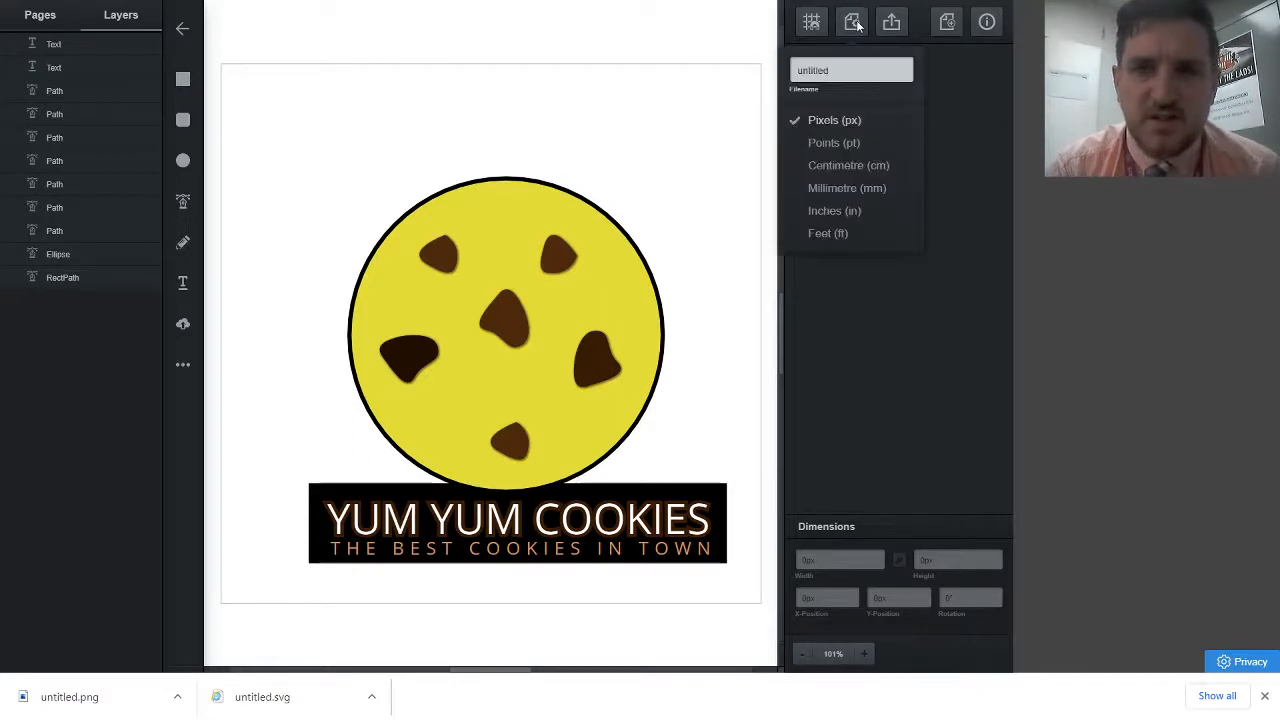
left_click(990, 98)
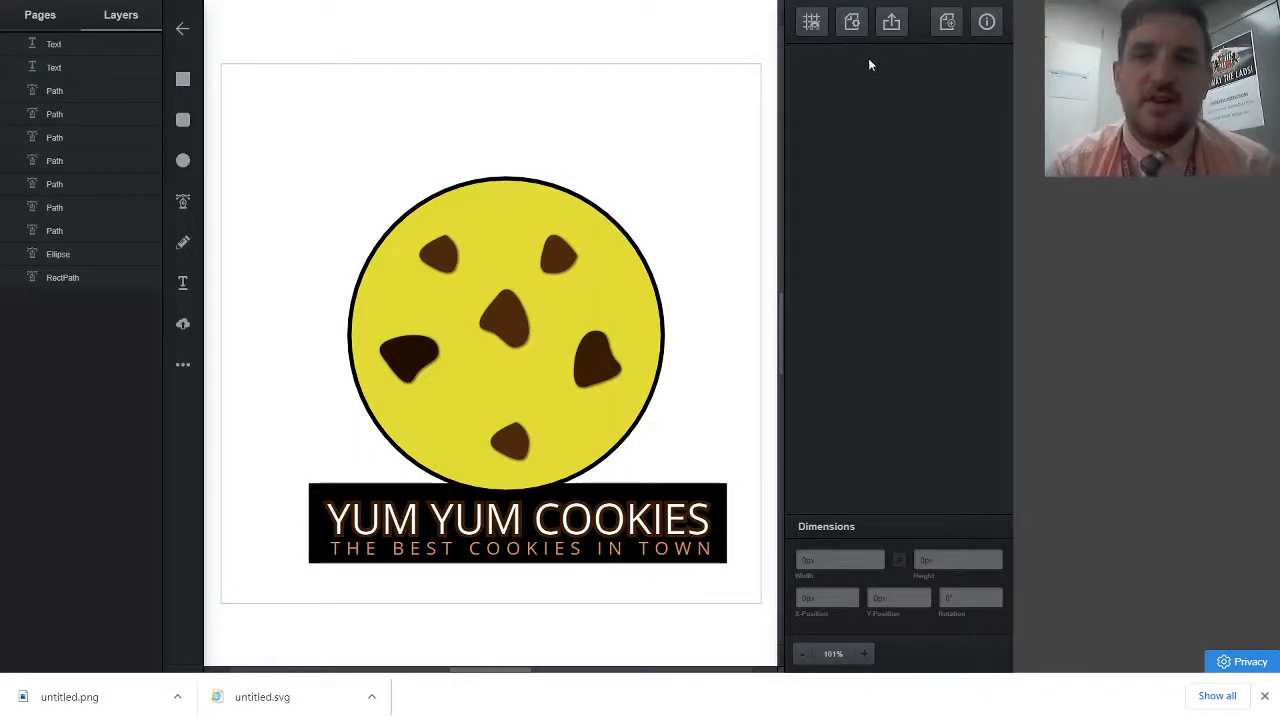
left_click(853, 23)
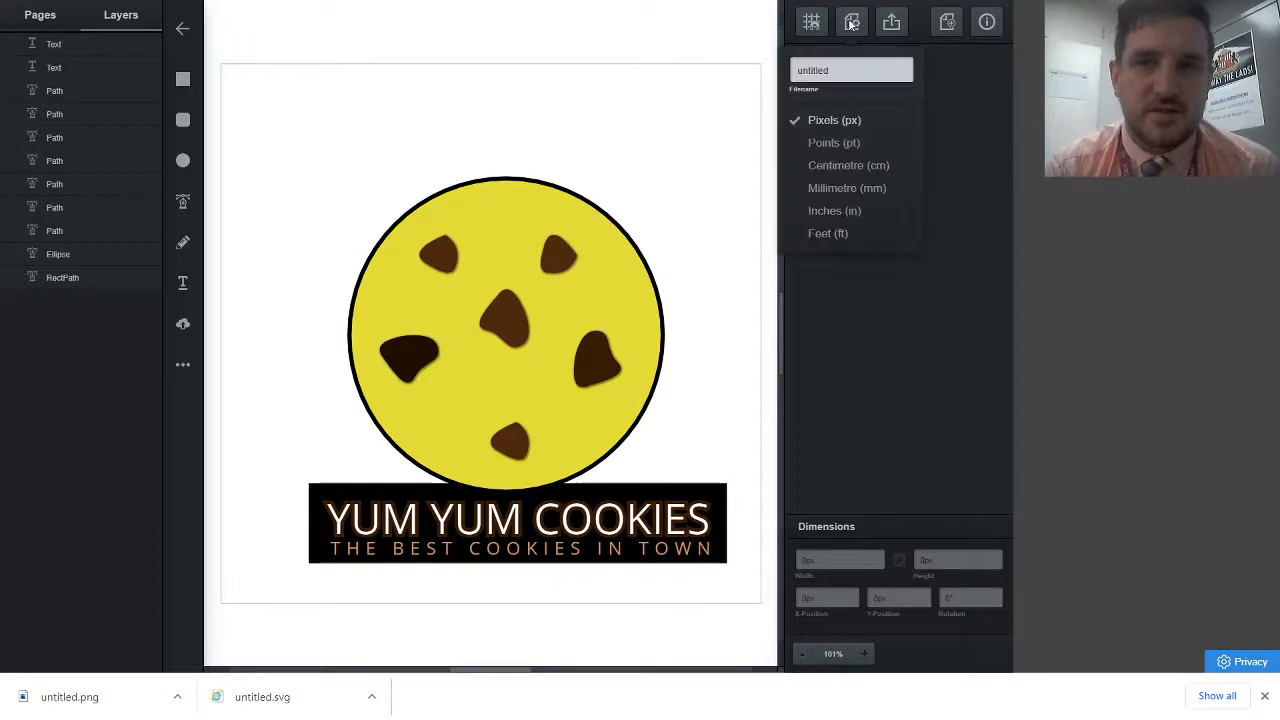
left_click(850, 63)
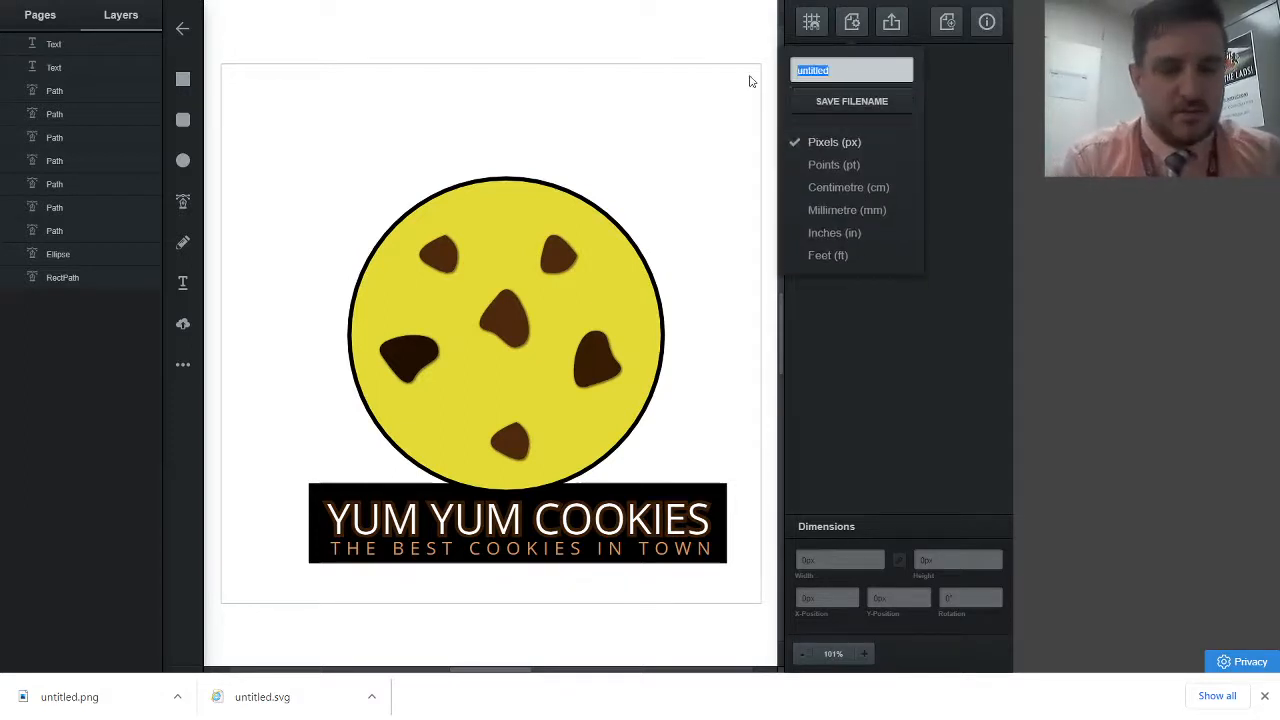
type("cookie L")
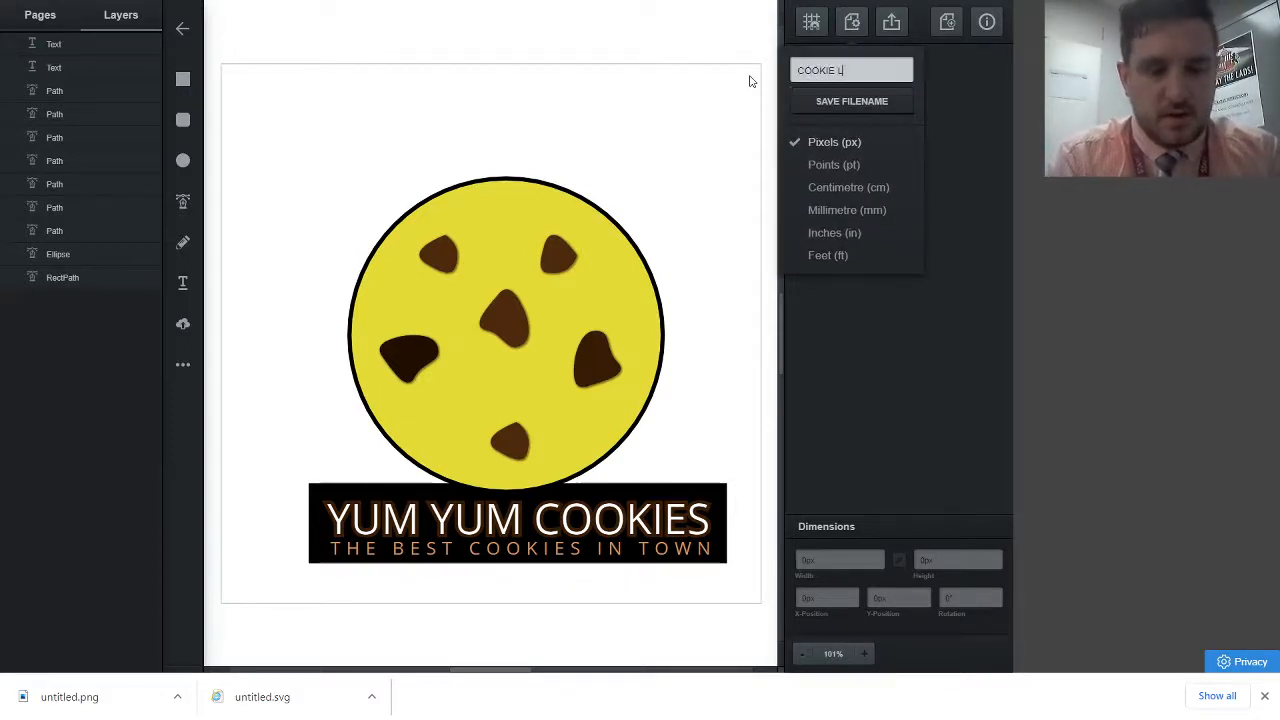
left_click(835, 156)
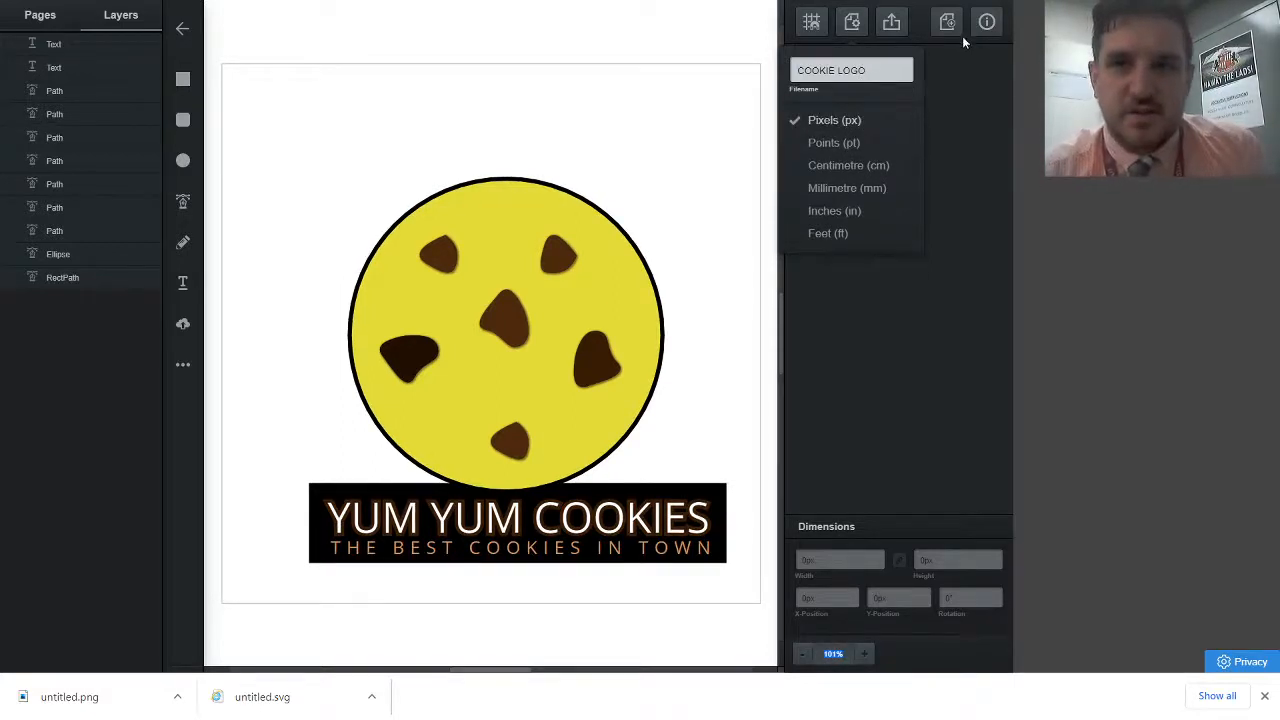
Download the renamed logo page as a 640 by 640 px PNG and close the export preview
left_click(891, 22)
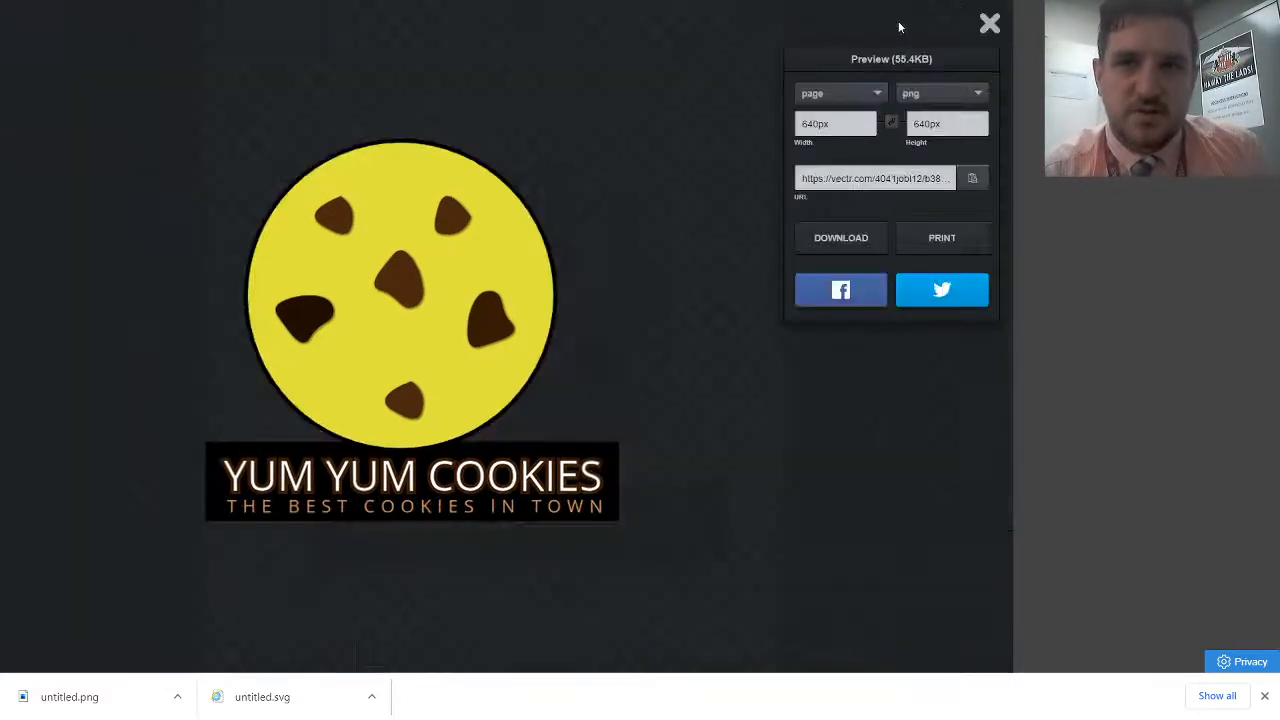
left_click(849, 238)
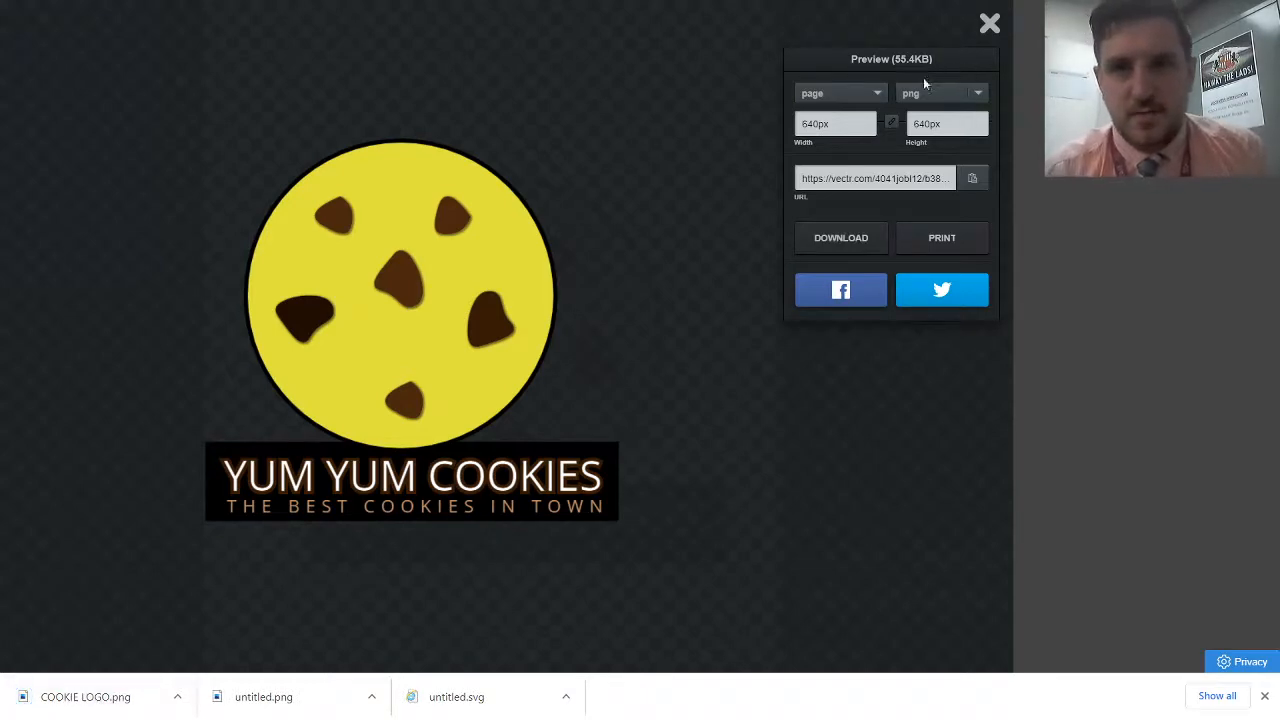
left_click(988, 25)
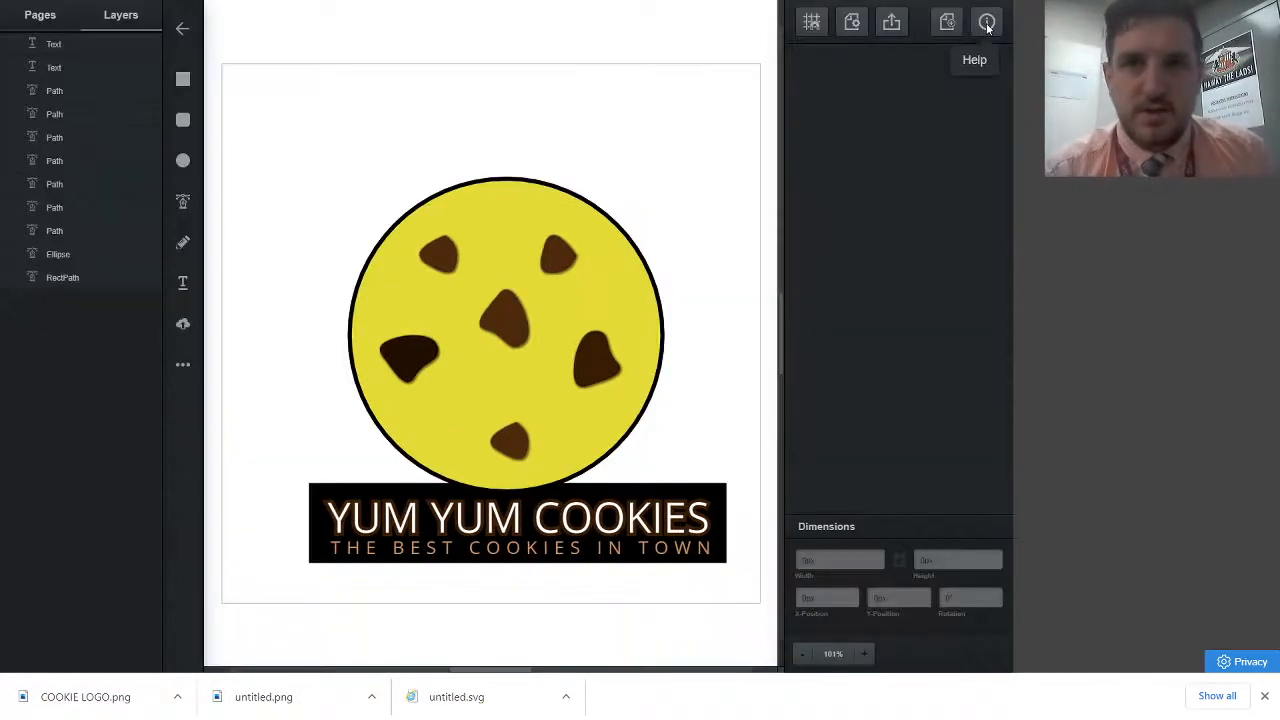
Review the filename and unit settings and the available export formats, closing the export preview and leaving full-screen view
left_click(851, 22)
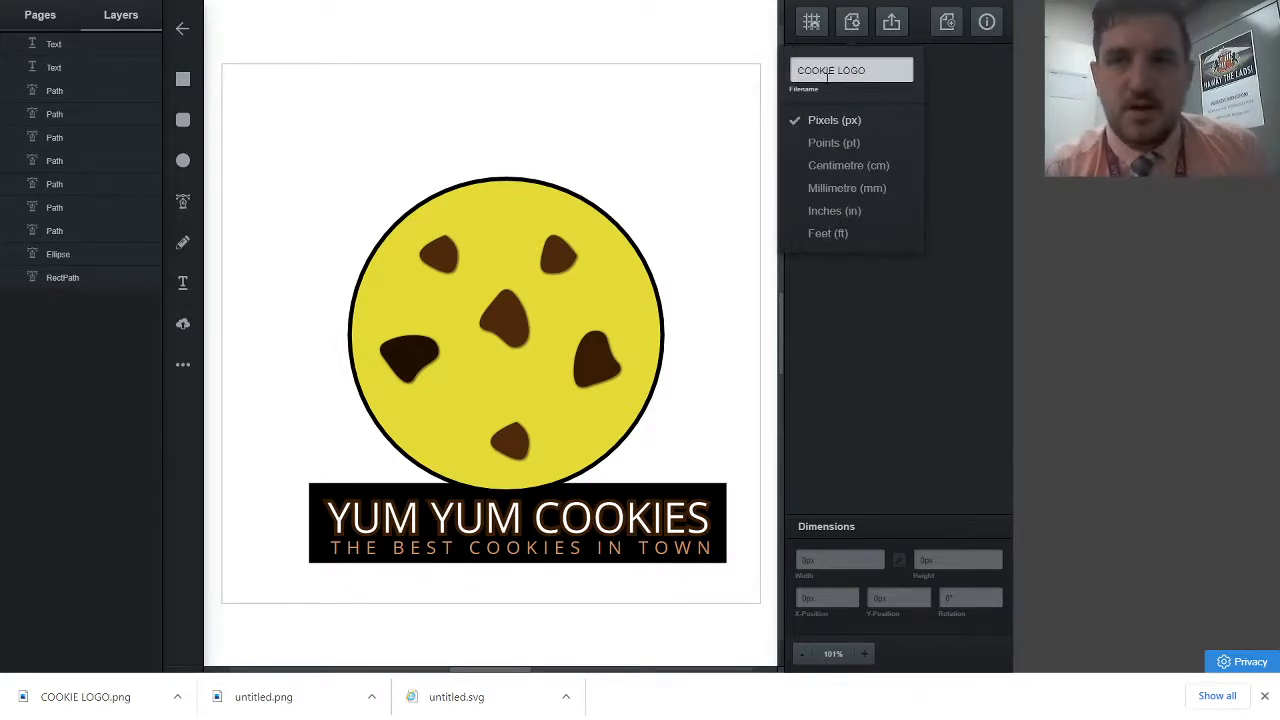
left_click(893, 23)
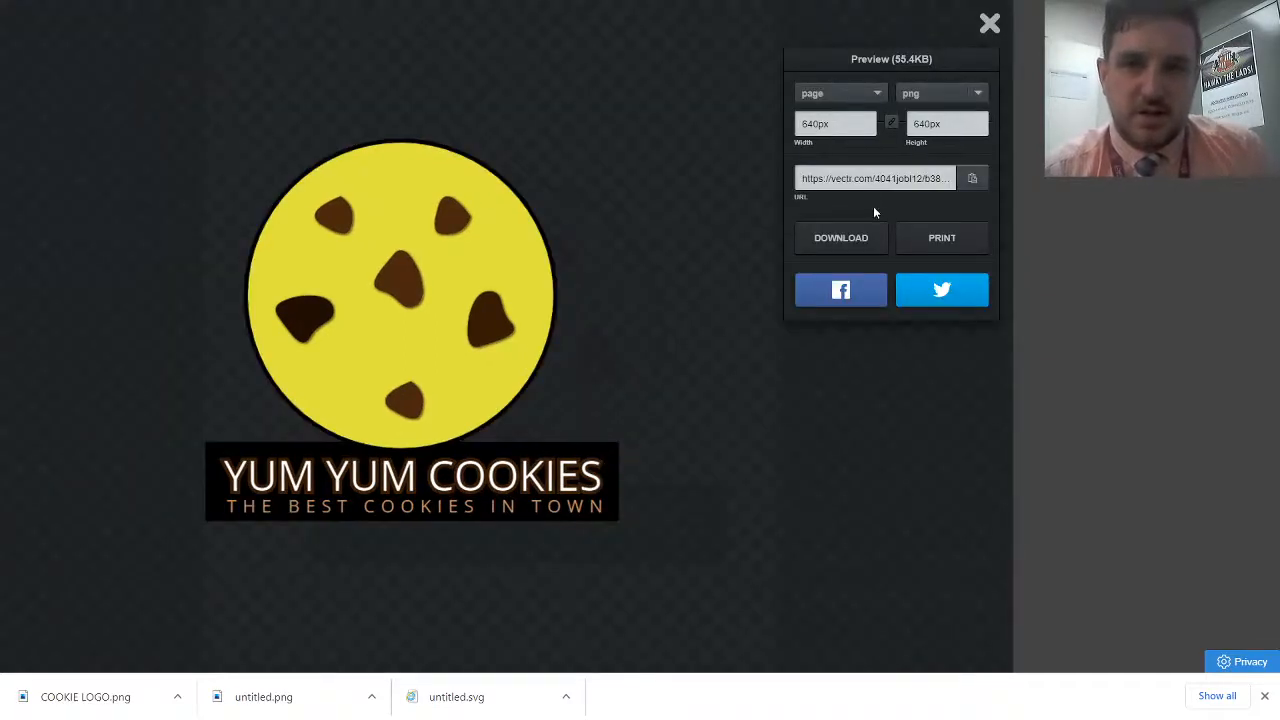
left_click(978, 94)
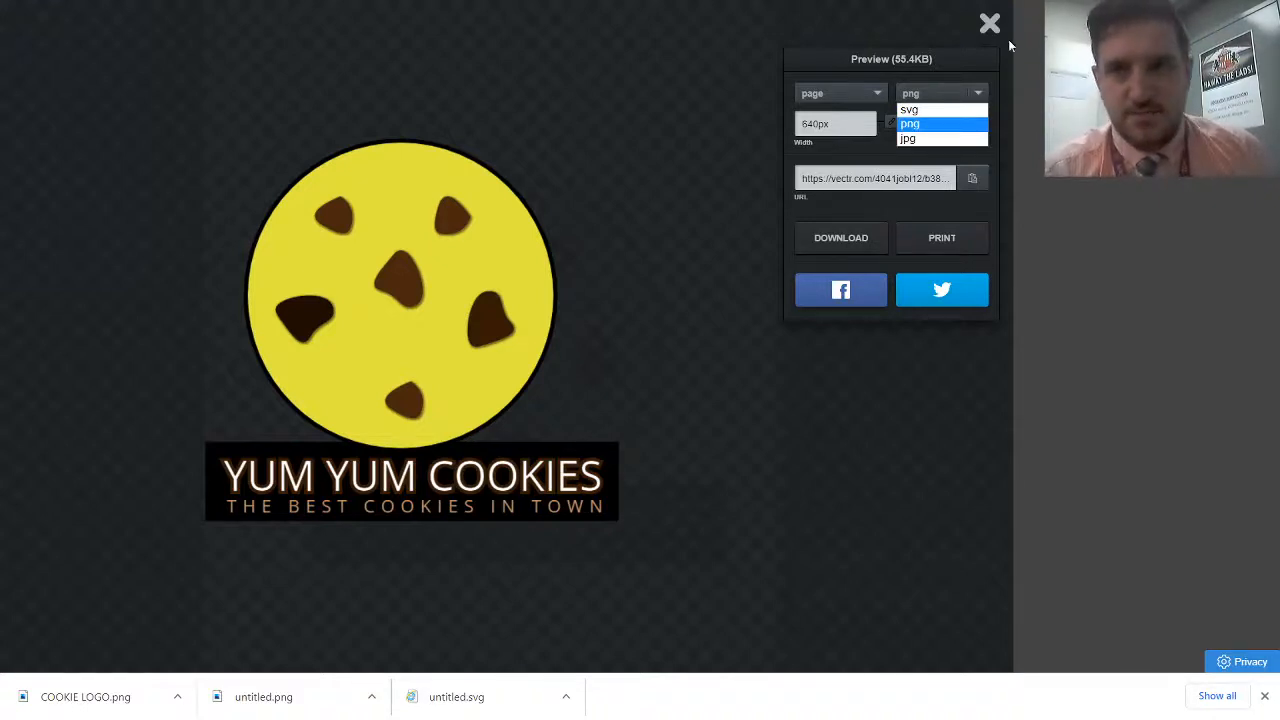
left_click(1158, 212)
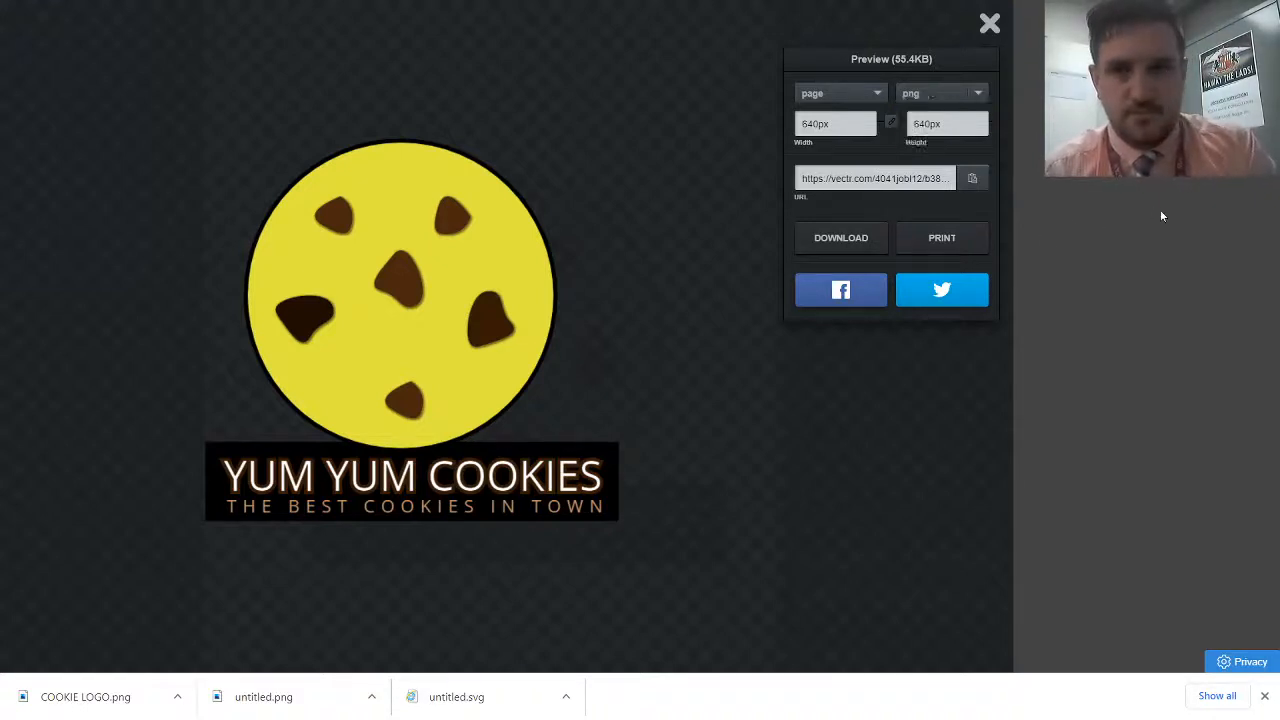
left_click(989, 23)
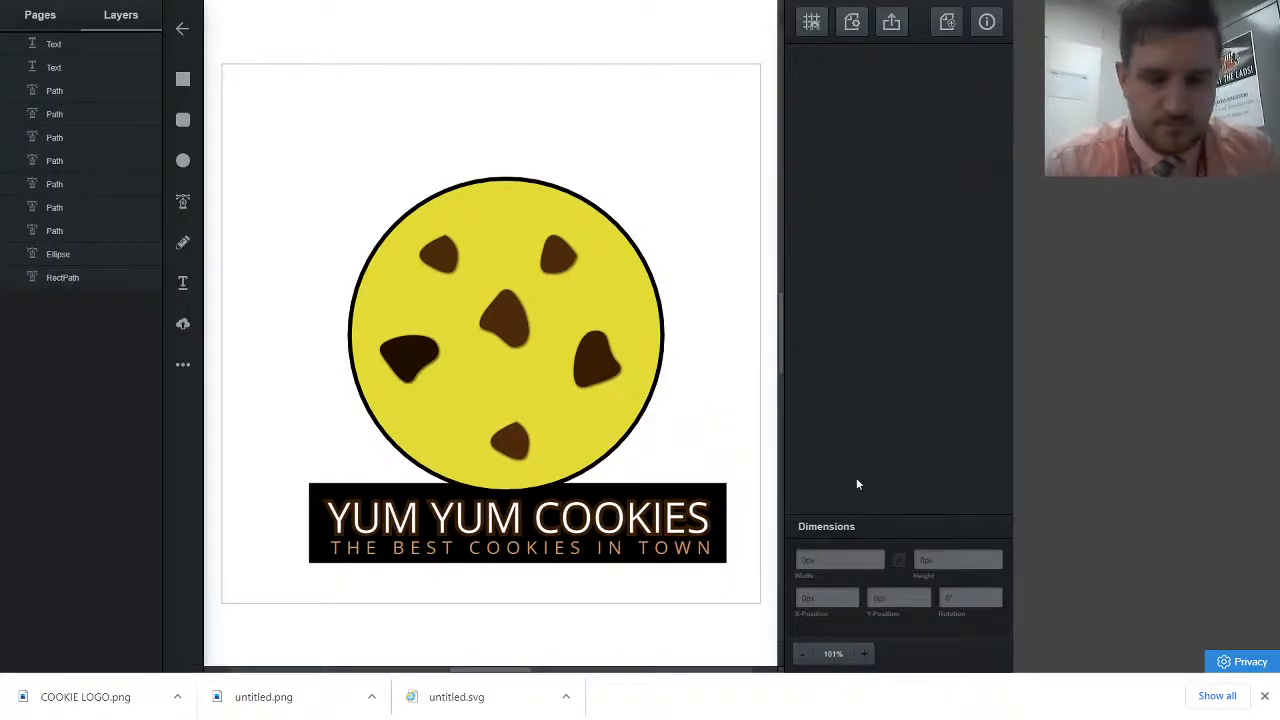
key("F11")
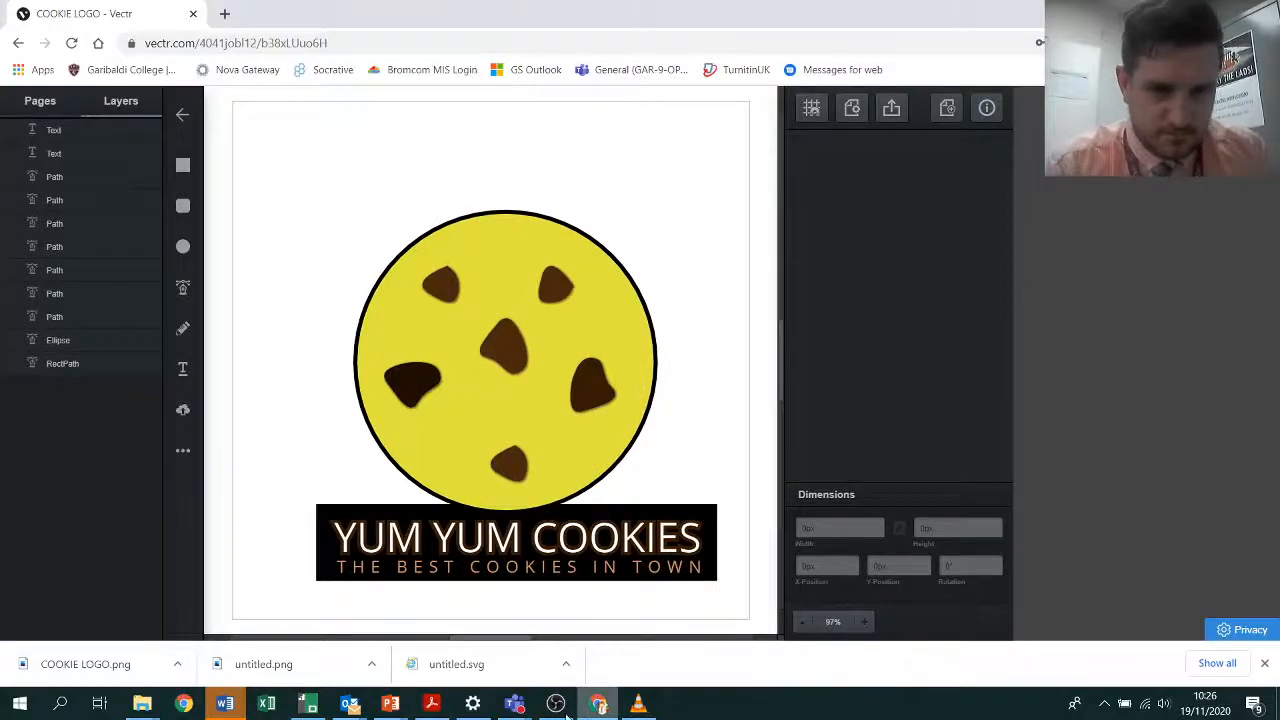